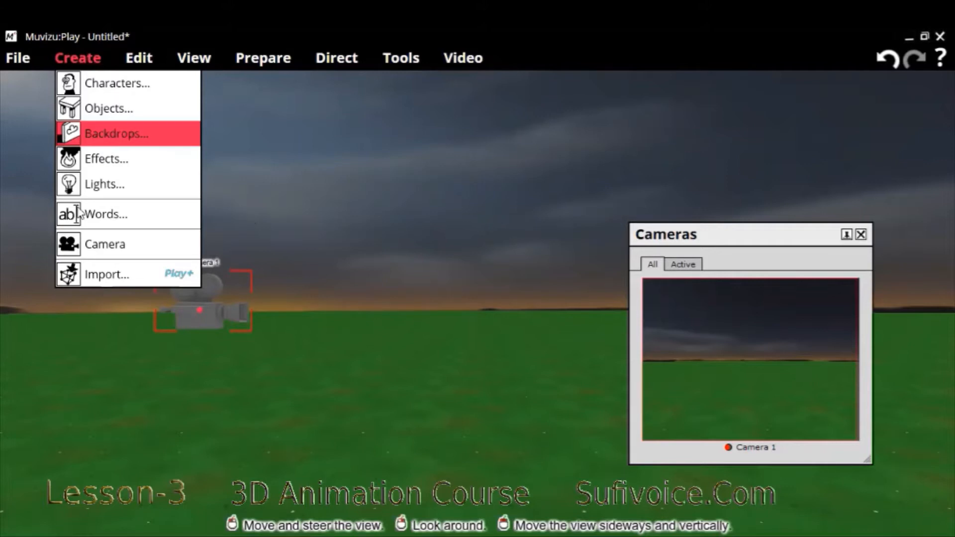
# - Add a Ground plane backdrop and place it on the grass in the middle of the scene
pyautogui.press('Return')
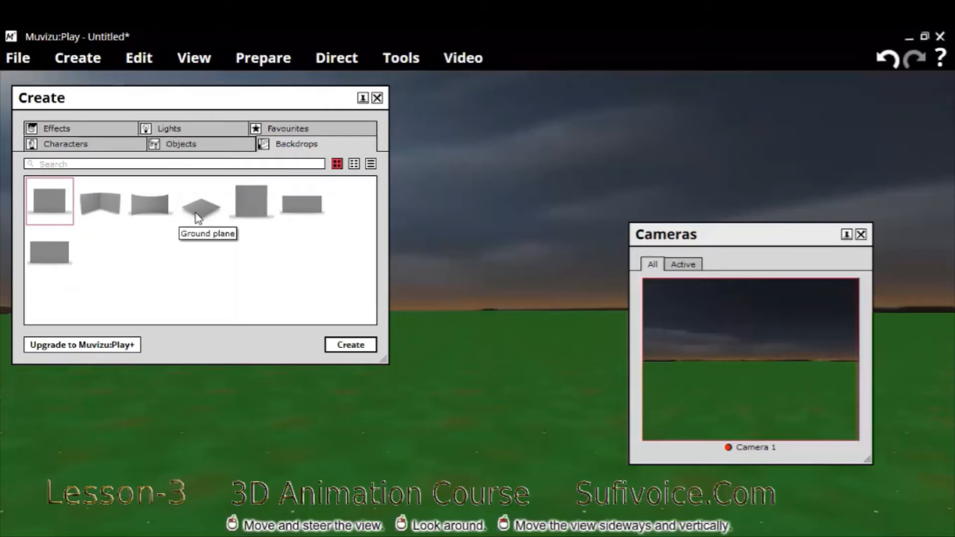
pyautogui.click(356, 348)
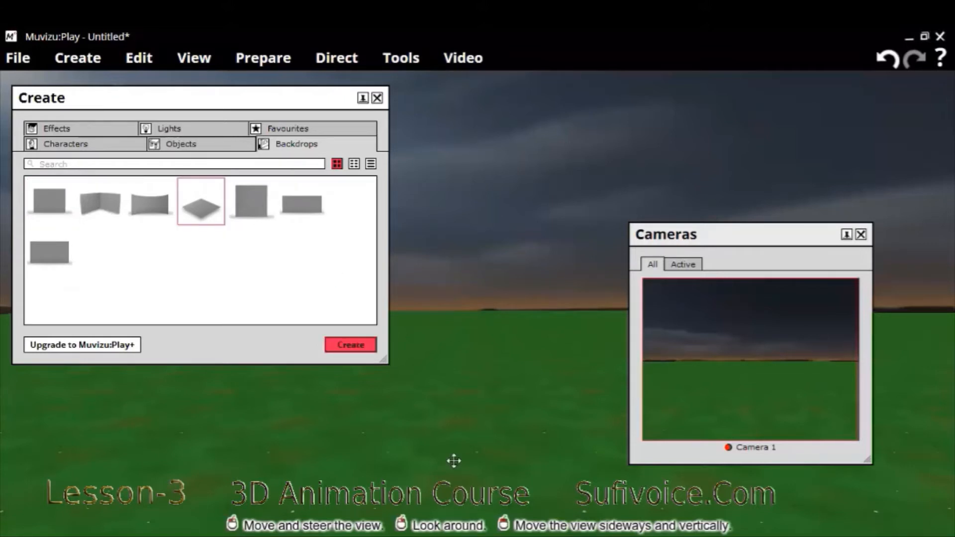
pyautogui.moveTo(453, 461); pyautogui.dragTo(427, 368)
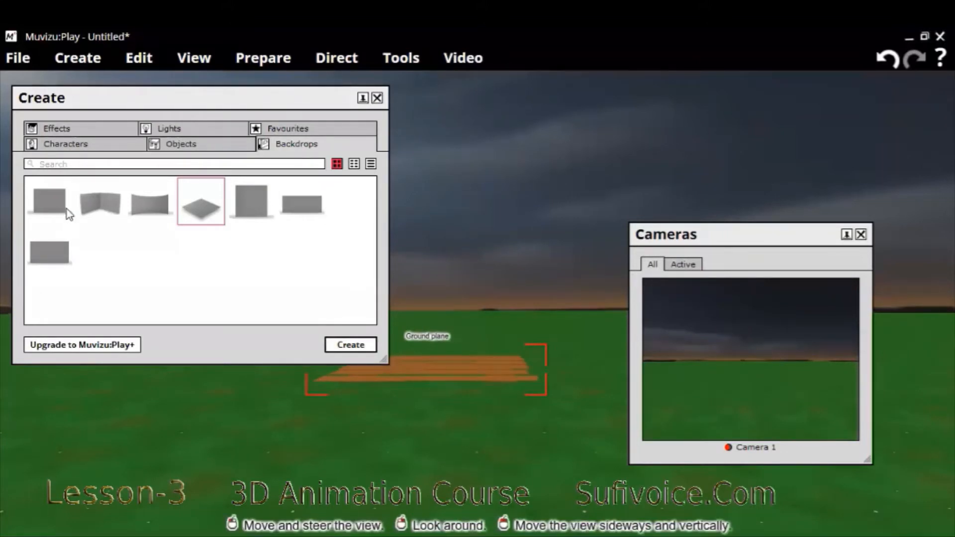
# - Add a Square backdrop and stand it just behind the ground plane, nudging the plane slightly to line up with it
pyautogui.click(258, 222)
pyautogui.click(359, 347)
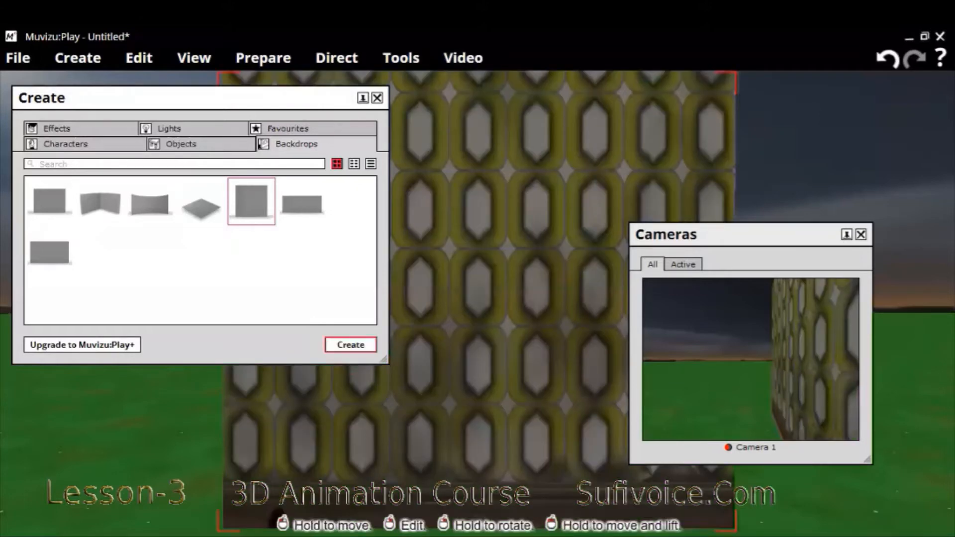
pyautogui.moveTo(508, 400); pyautogui.dragTo(288, 386)
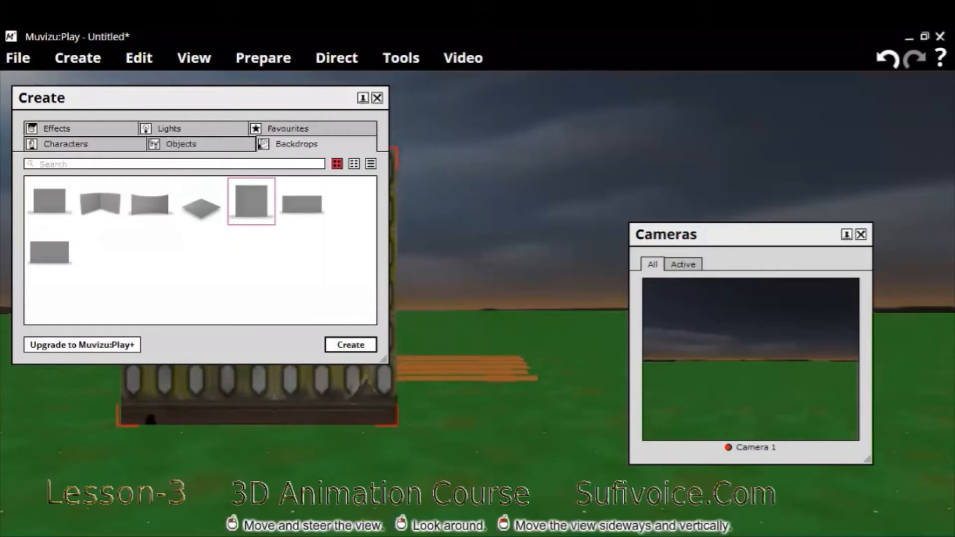
pyautogui.click(377, 98)
pyautogui.moveTo(199, 288); pyautogui.dragTo(442, 294)
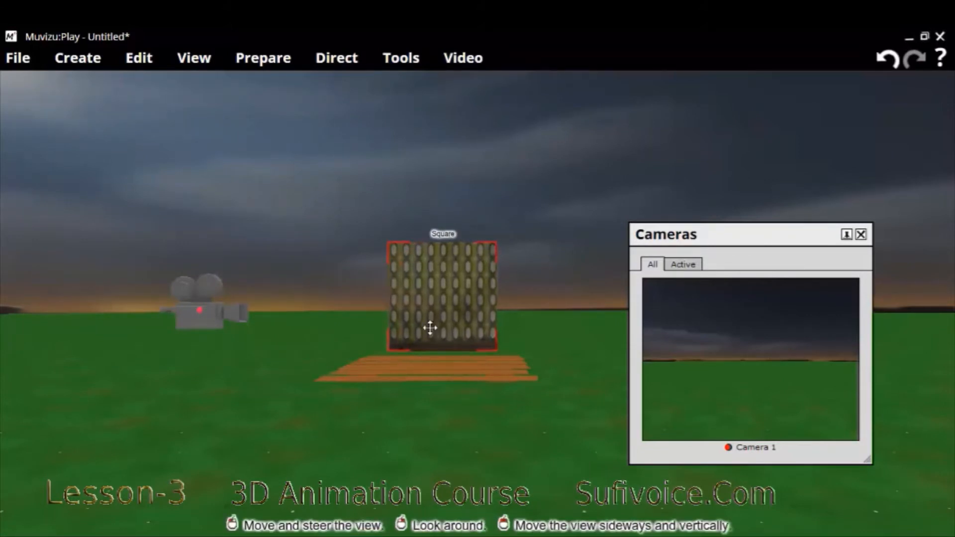
pyautogui.click(425, 373)
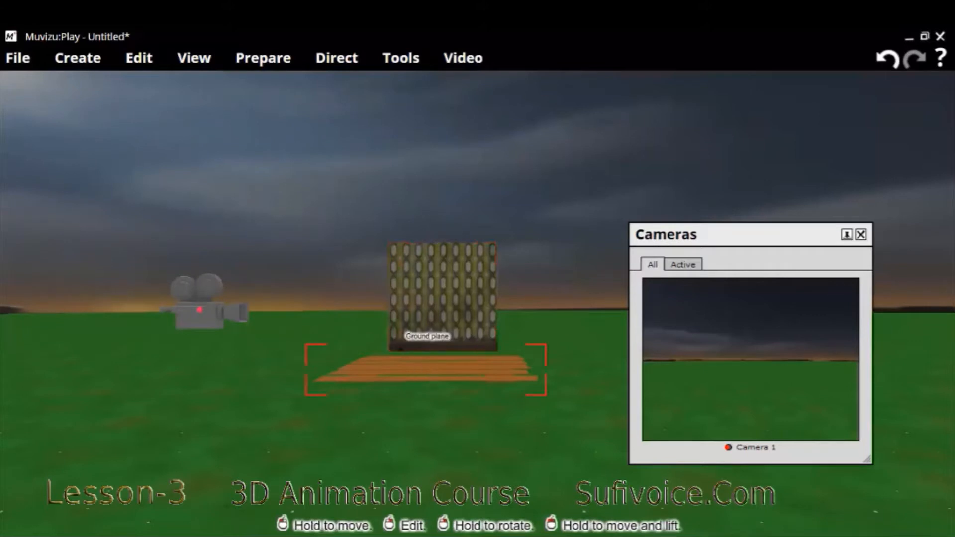
pyautogui.moveTo(425, 373); pyautogui.dragTo(432, 373)
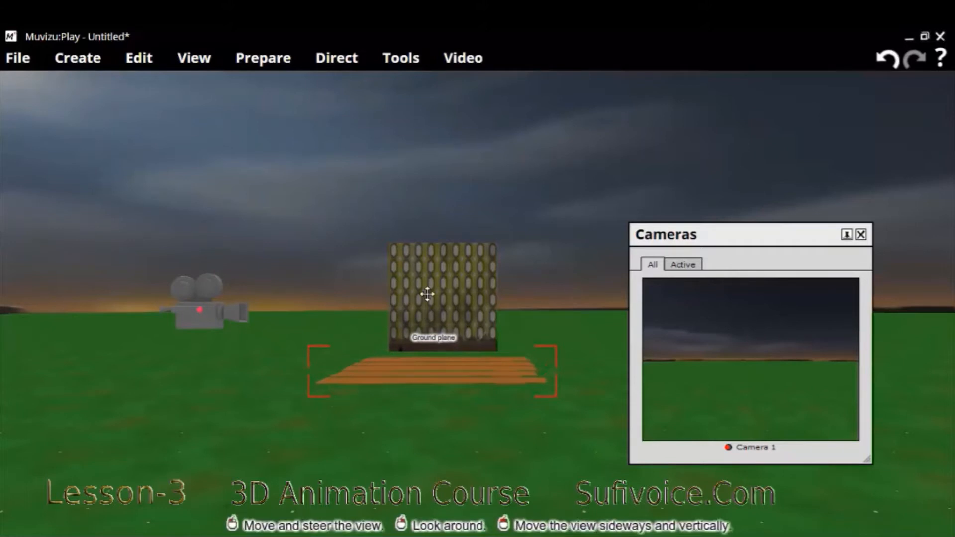
# - Scale the Square backdrop uniformly to 1.8
pyautogui.click(427, 294)
pyautogui.moveTo(427, 294); pyautogui.dragTo(428, 295)
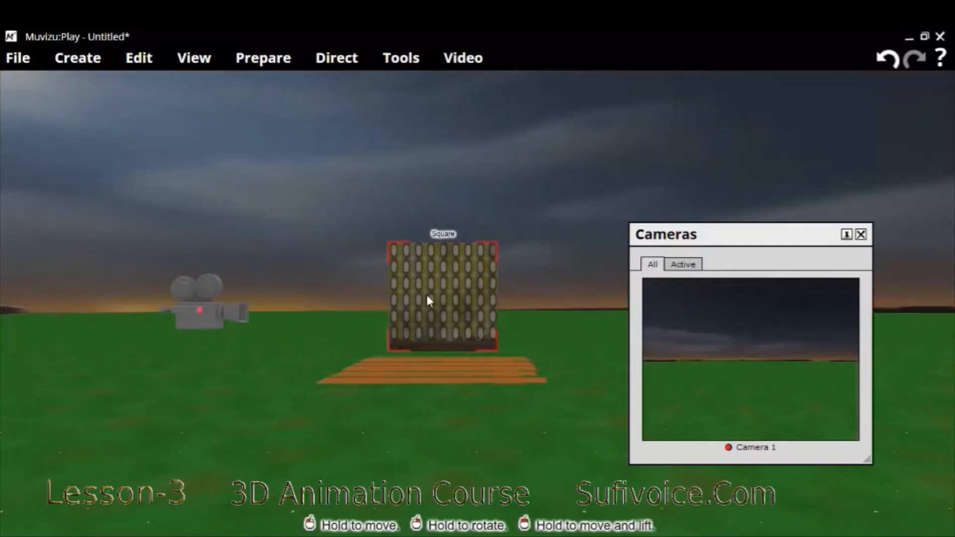
pyautogui.rightClick(426, 295)
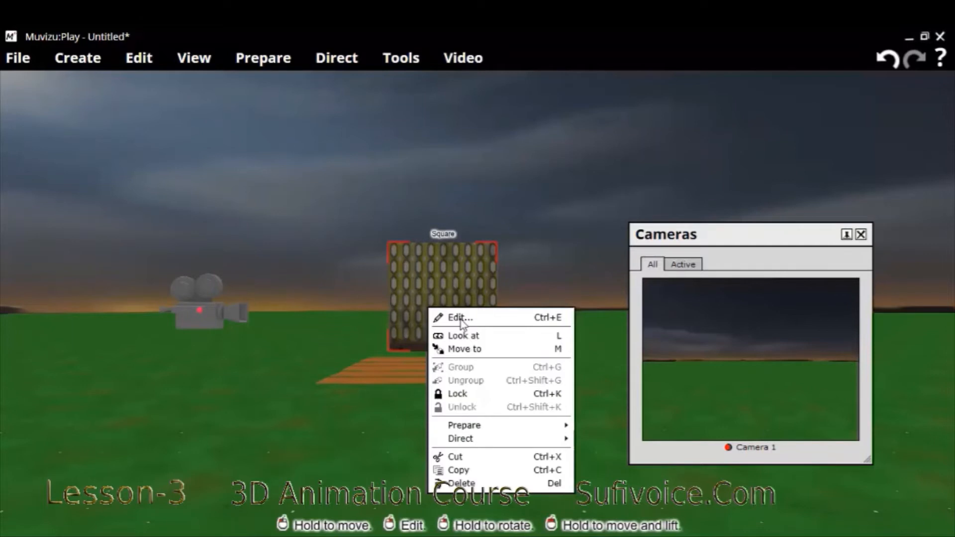
pyautogui.click(462, 323)
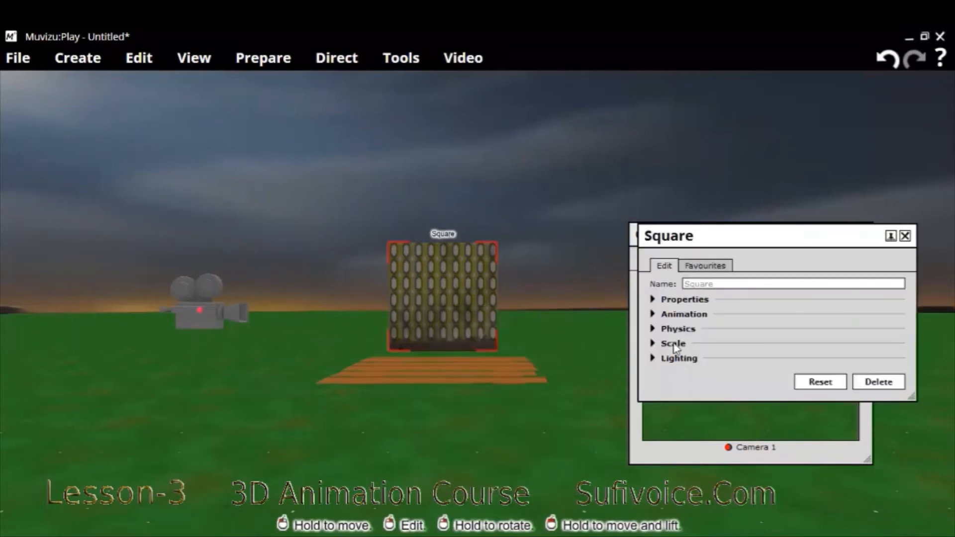
pyautogui.click(741, 347)
pyautogui.moveTo(739, 335); pyautogui.dragTo(758, 348)
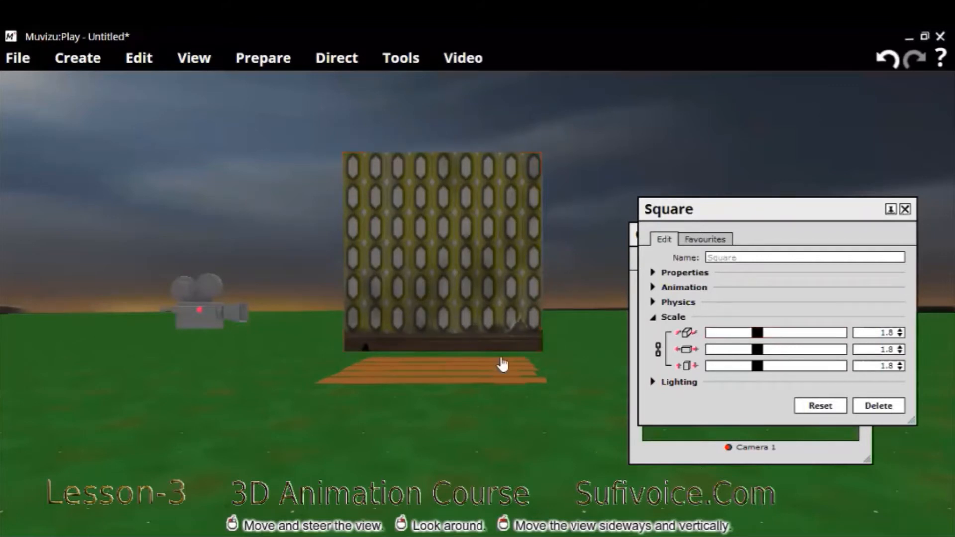
# - Scale the Ground plane uniformly to 1.2
pyautogui.click(458, 372)
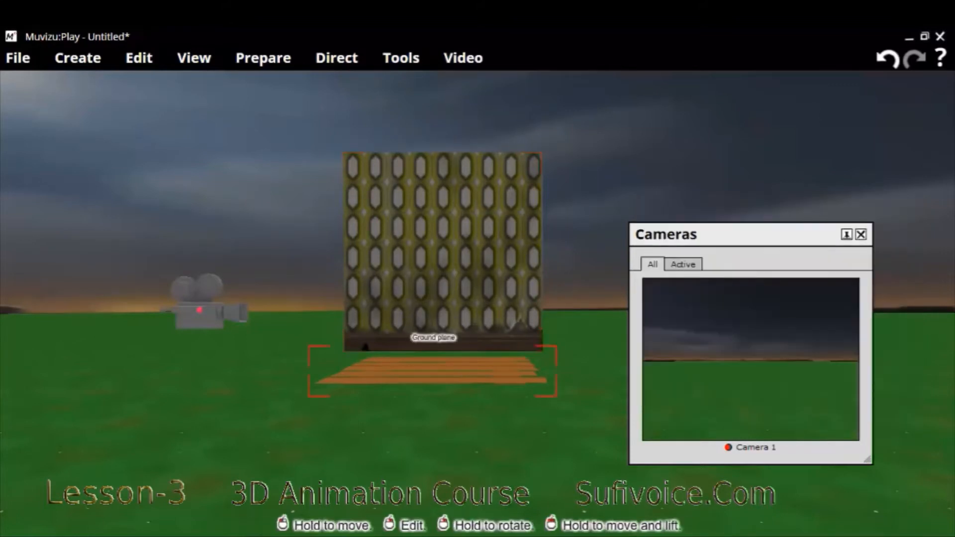
pyautogui.rightClick(539, 311)
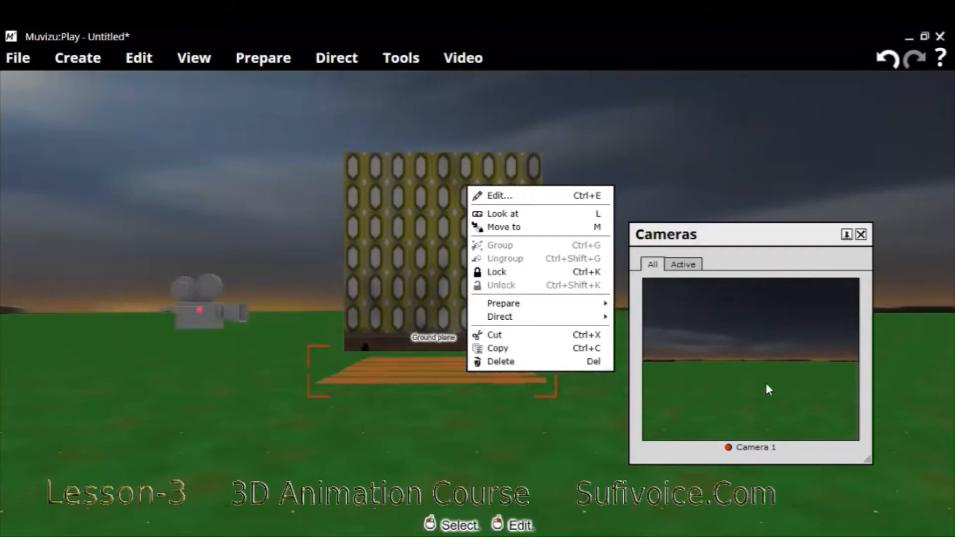
pyautogui.hotkey('ctrl', 'e')
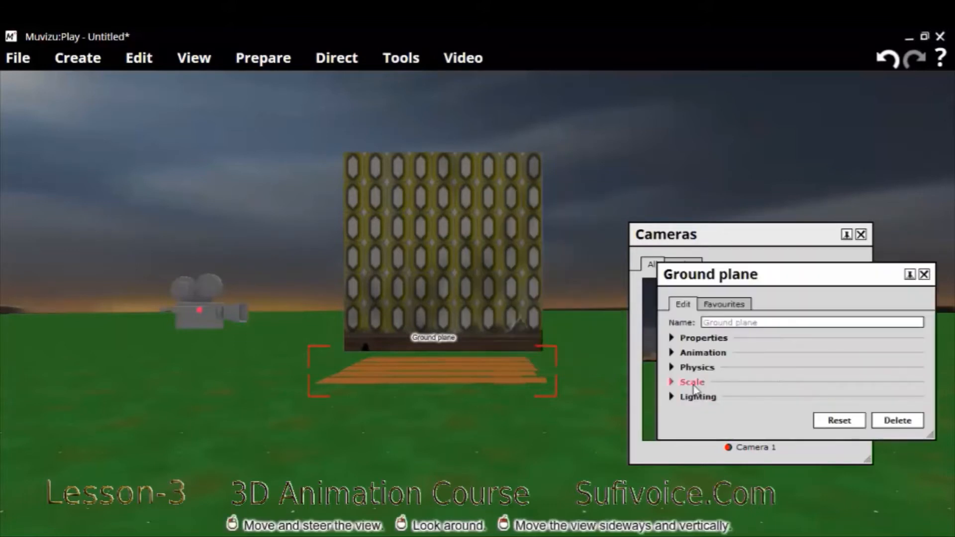
pyautogui.click(769, 374)
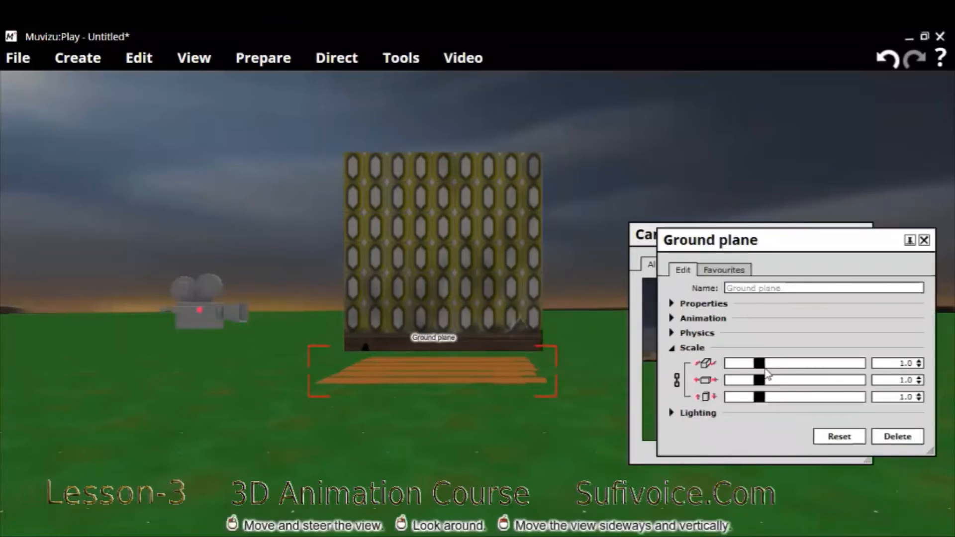
pyautogui.moveTo(761, 369); pyautogui.dragTo(768, 376)
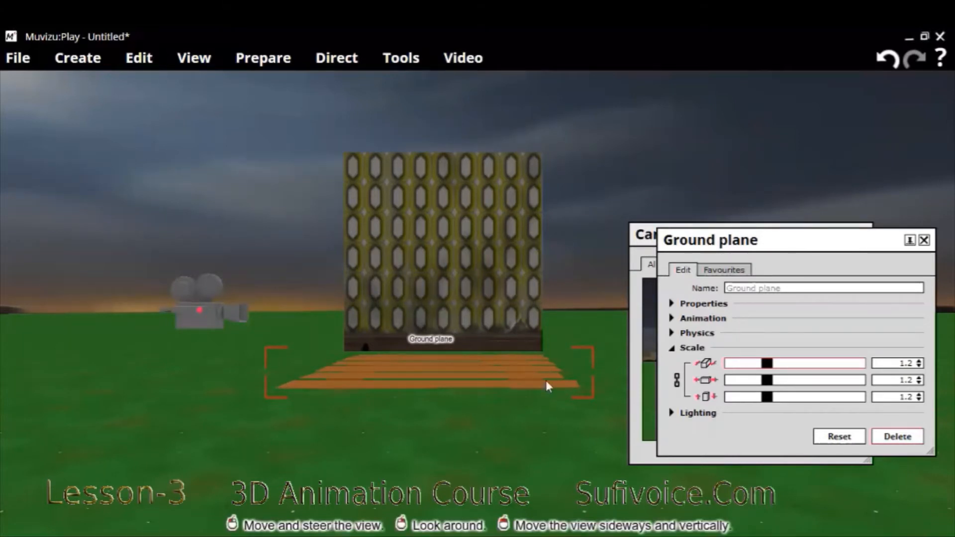
# - Examine the Square backdrop's properties and the textures available for its image, leaving the current one in place
pyautogui.rightClick(442, 321)
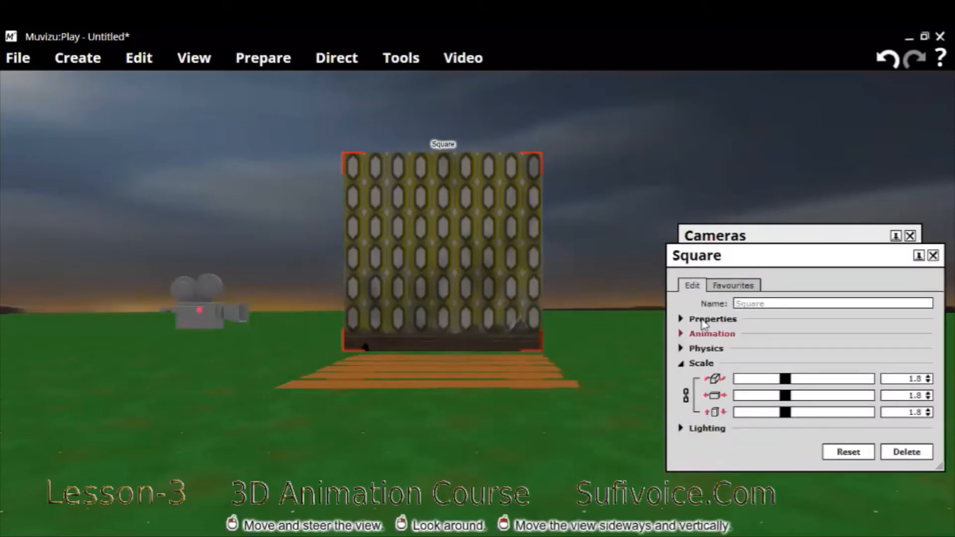
pyautogui.click(748, 325)
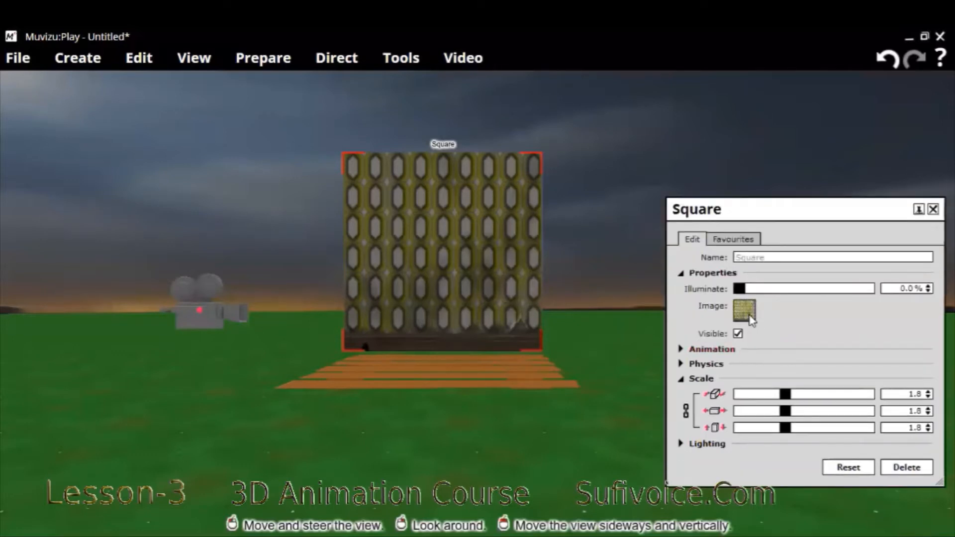
pyautogui.moveTo(751, 319)
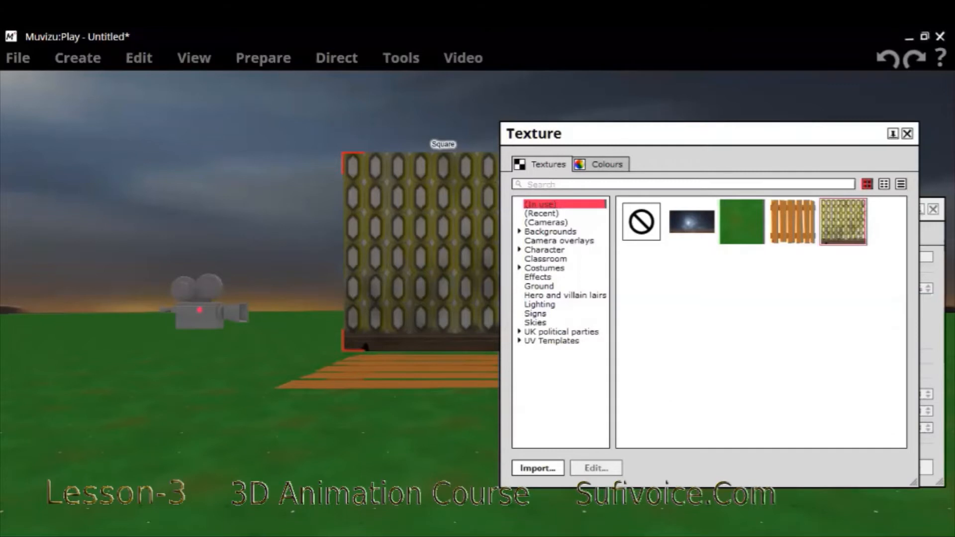
pyautogui.click(934, 208)
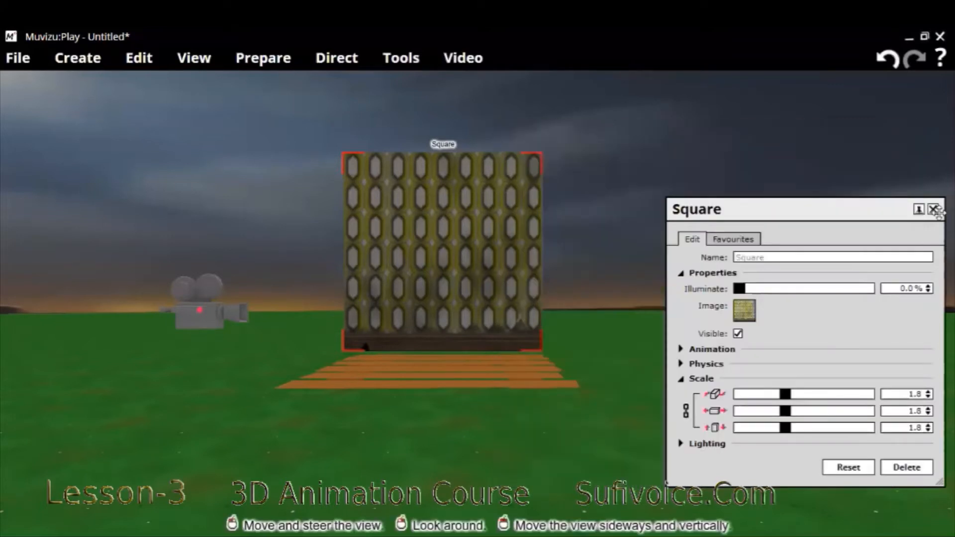
pyautogui.click(934, 209)
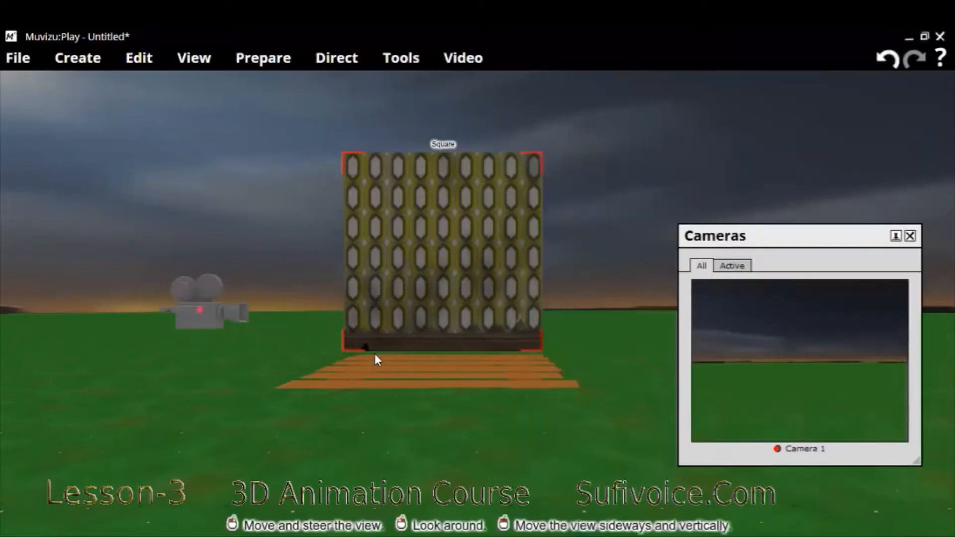
# - Bring Camera 1 towards the foreground and rotate it to face the wall and ground plane
pyautogui.click(193, 319)
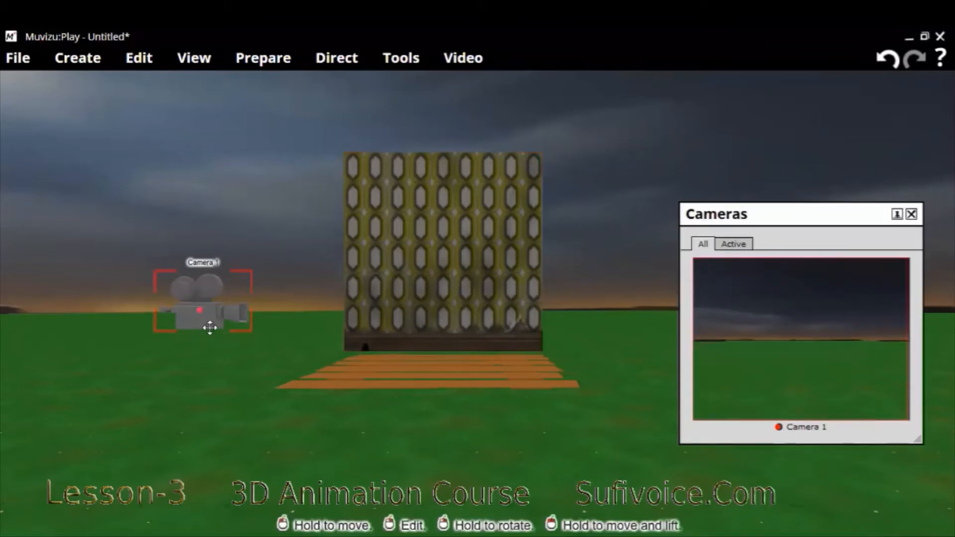
pyautogui.moveTo(199, 310); pyautogui.dragTo(279, 400)
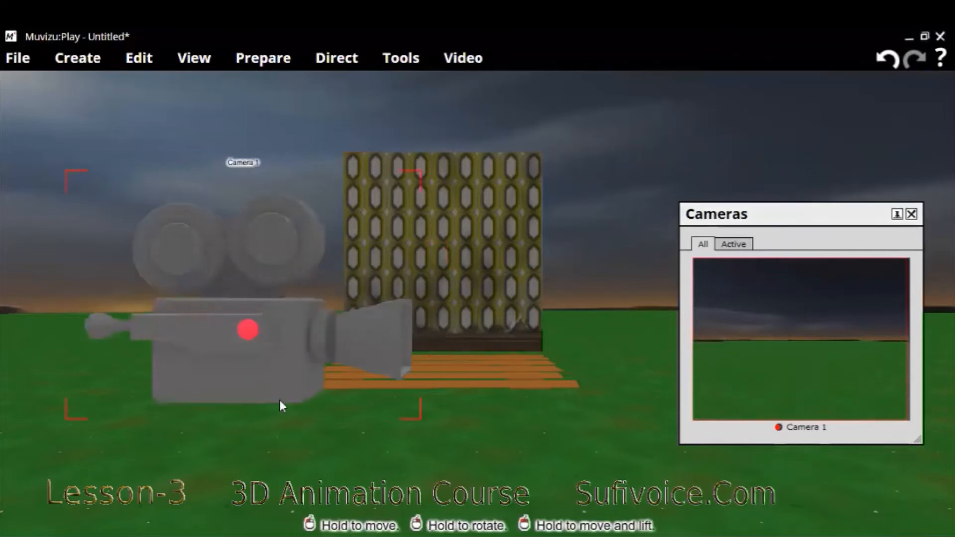
pyautogui.moveTo(268, 358); pyautogui.dragTo(224, 340, button='right')
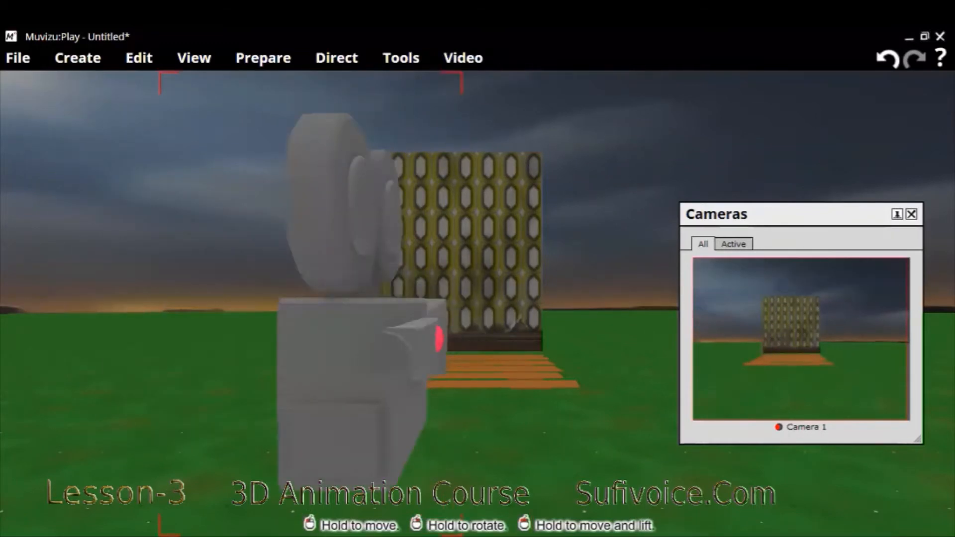
pyautogui.moveTo(349, 348); pyautogui.dragTo(350, 344, button='right')
pyautogui.moveTo(234, 400); pyautogui.dragTo(237, 397, button='right')
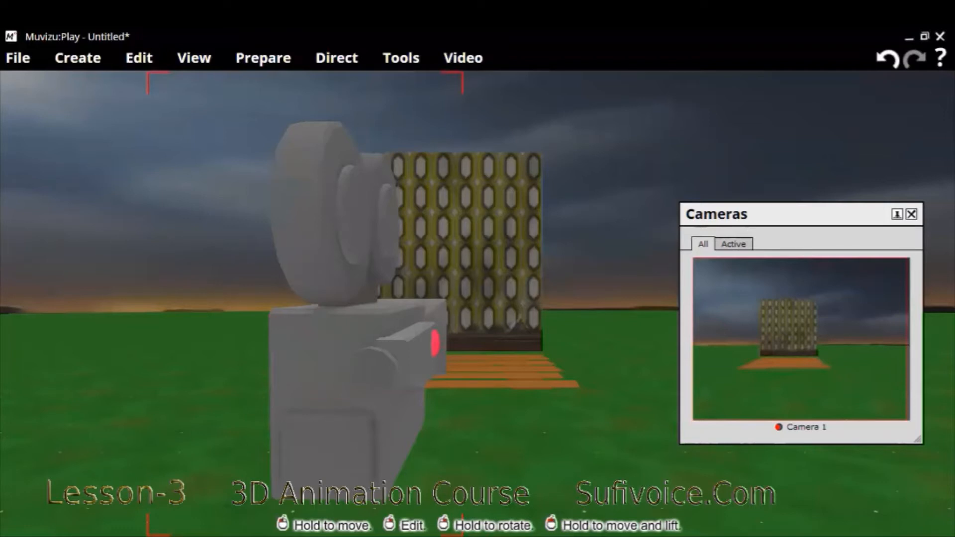
# - Move Camera 1 closer to the wall and fine-tune its angle so the wall and wooden floor fill more of its view
pyautogui.moveTo(348, 388); pyautogui.dragTo(371, 344)
pyautogui.moveTo(372, 344)
pyautogui.mouseDown(button='right')
pyautogui.moveTo(359, 340)
pyautogui.moveTo(368, 338)
pyautogui.mouseUp(button='right')
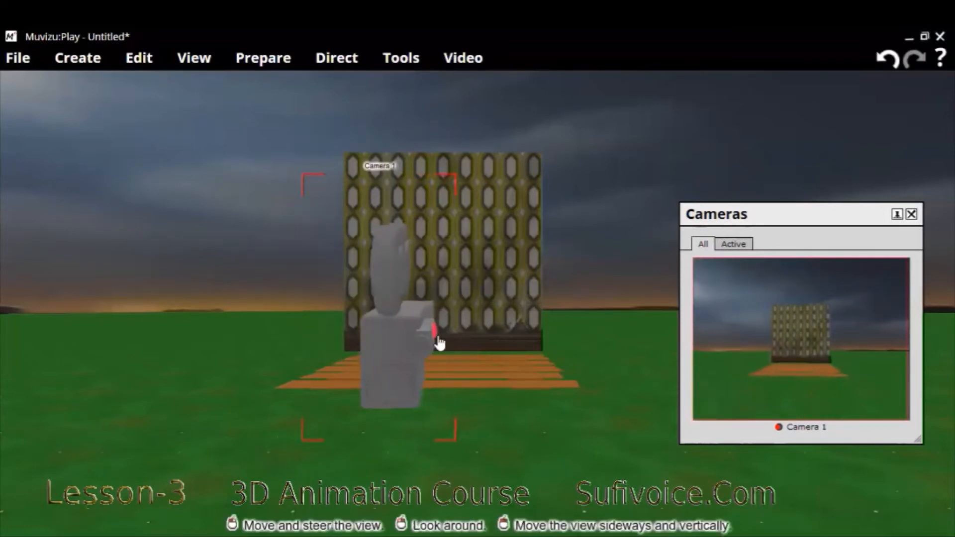
pyautogui.moveTo(386, 359); pyautogui.dragTo(431, 319)
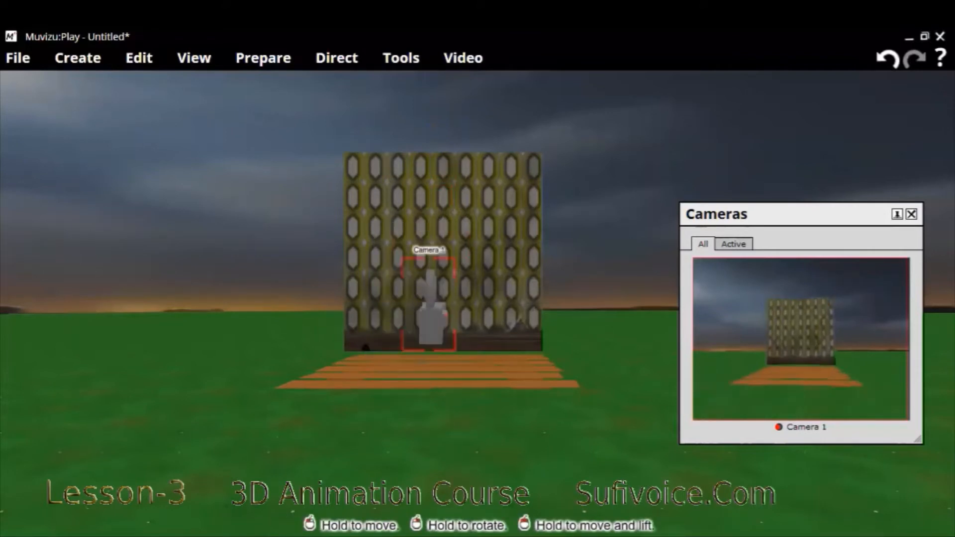
pyautogui.moveTo(460, 424); pyautogui.dragTo(464, 416)
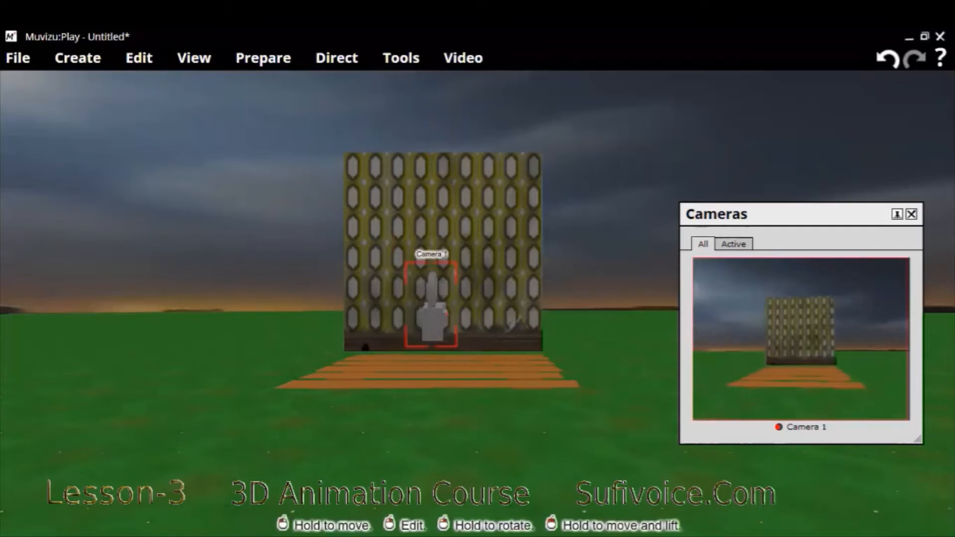
pyautogui.moveTo(431, 318)
pyautogui.mouseDown()
pyautogui.moveTo(423, 300)
pyautogui.moveTo(426, 311)
pyautogui.mouseUp()
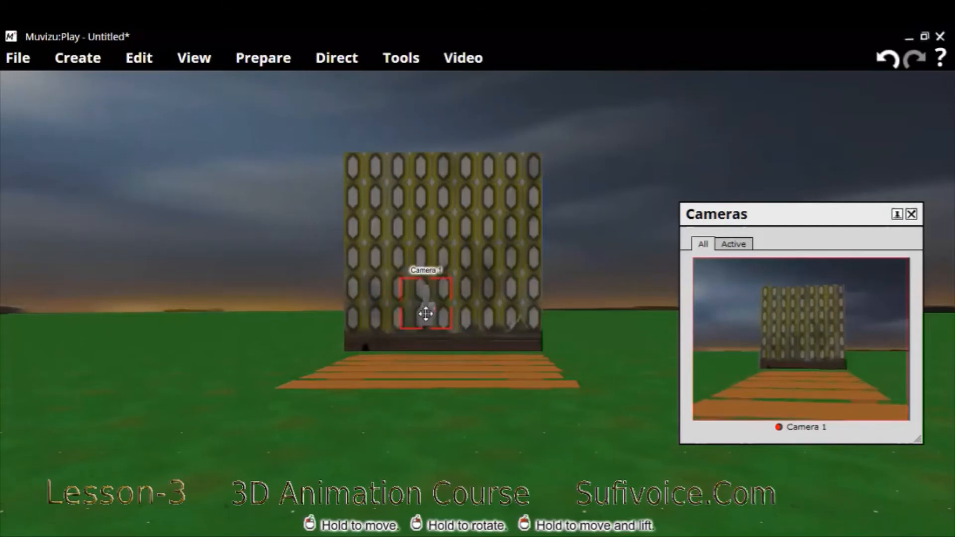
# - Scale the Square backdrop uniformly to 2.9, keeping its settings clear of the camera preview
pyautogui.click(461, 238)
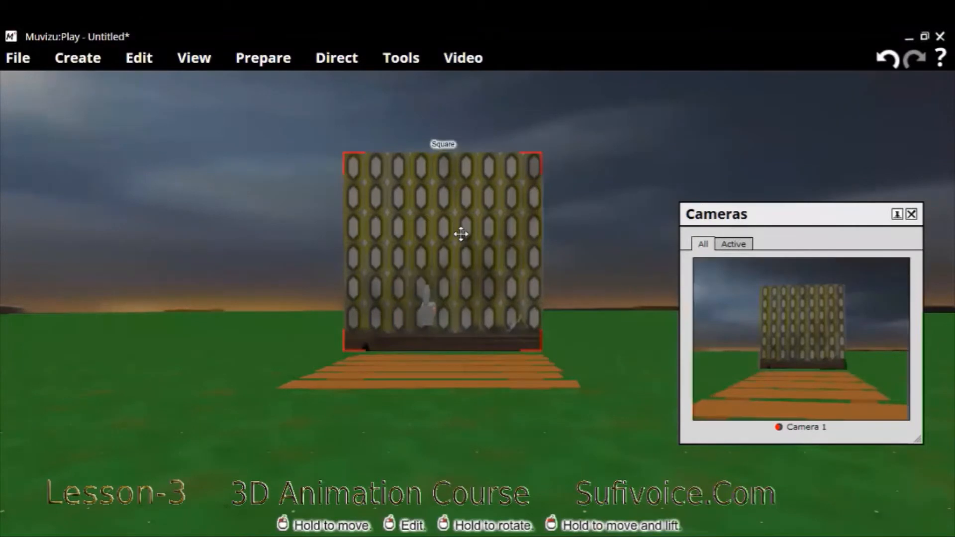
pyautogui.rightClick(462, 249)
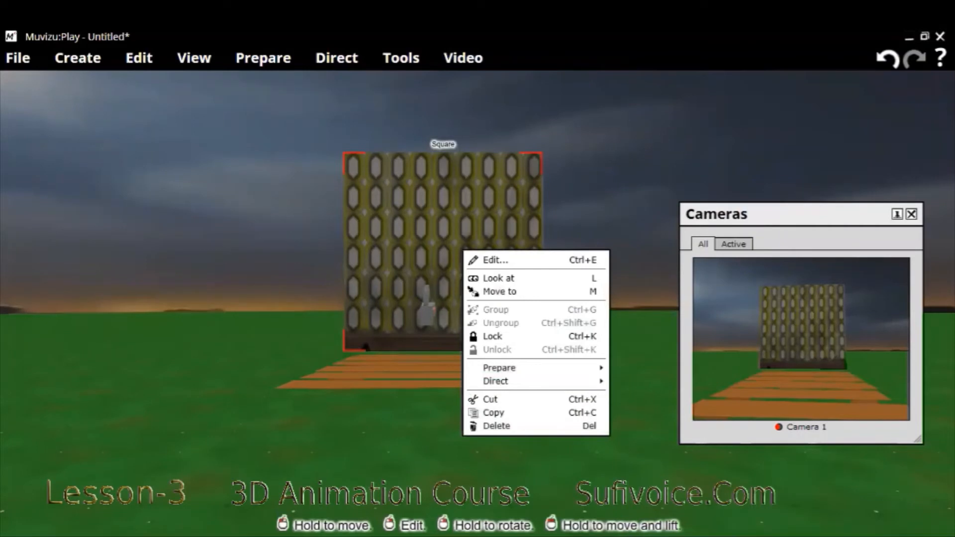
pyautogui.hotkey('ctrl', 'e')
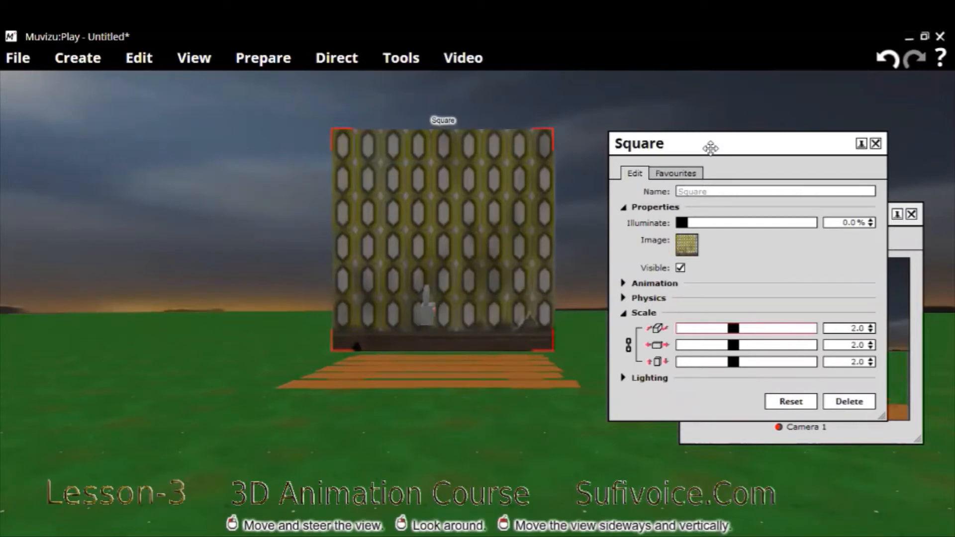
pyautogui.moveTo(710, 148); pyautogui.dragTo(164, 380)
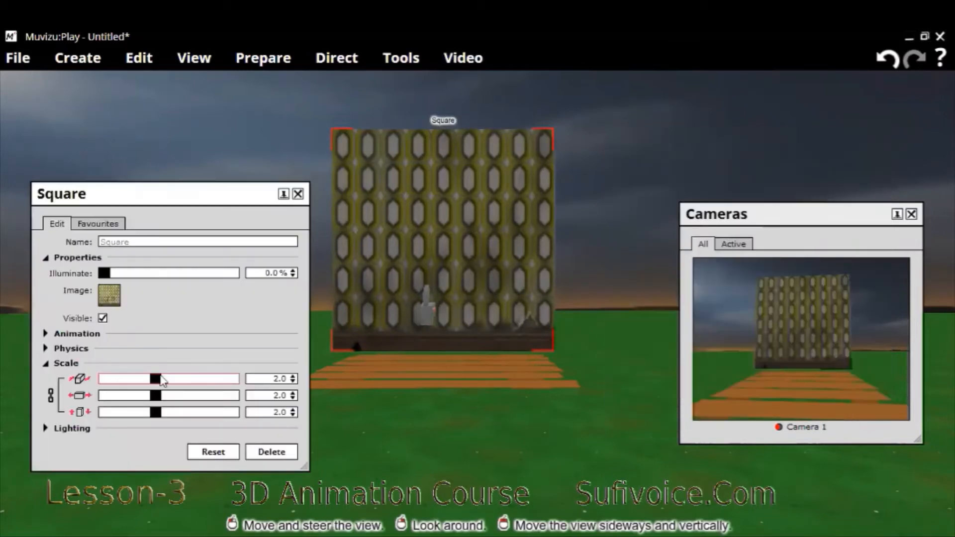
pyautogui.click(178, 381)
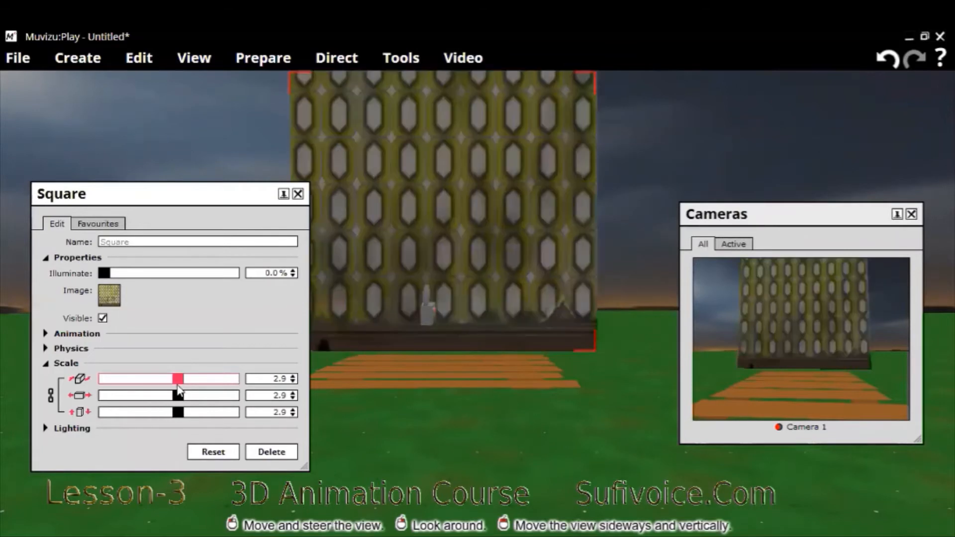
# - Try the Square backdrop at uniform scales of 3.5 and 2.4, and return it to 2.9
pyautogui.moveTo(183, 388); pyautogui.dragTo(191, 394)
pyautogui.press('Right')
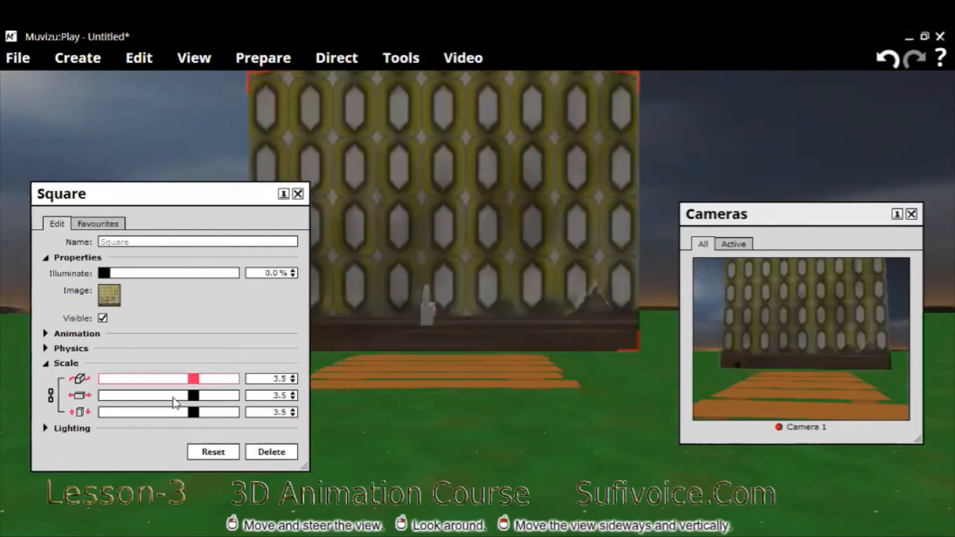
pyautogui.click(173, 401)
pyautogui.click(172, 409)
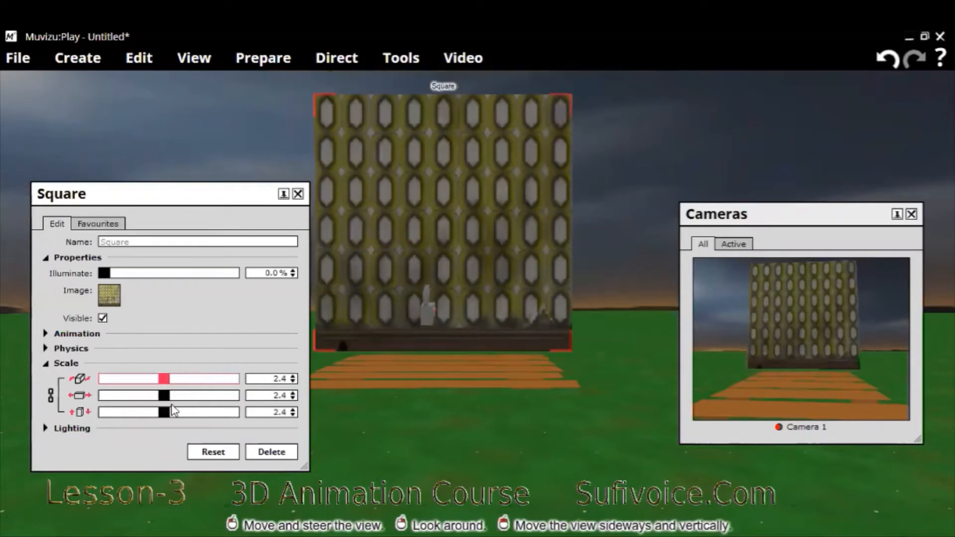
pyautogui.moveTo(172, 409); pyautogui.dragTo(176, 411)
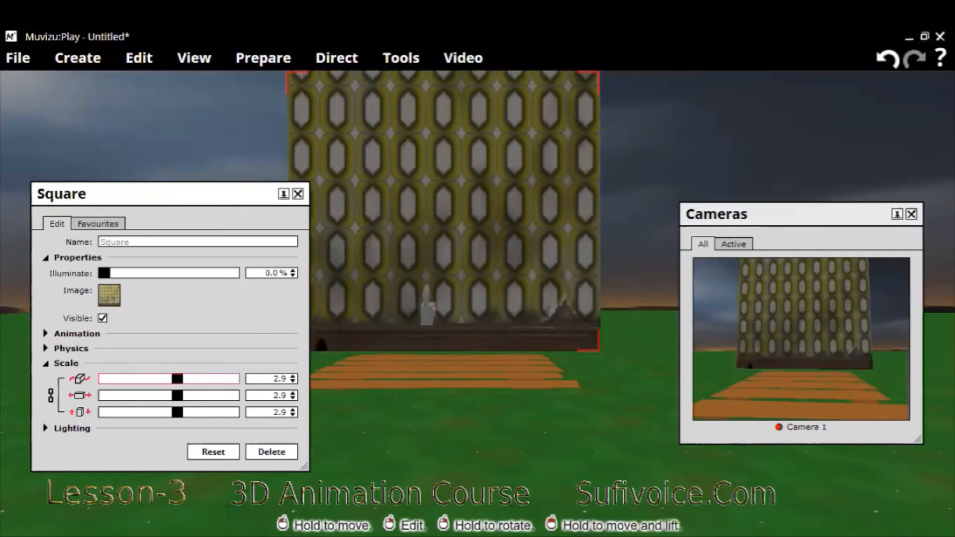
# - Adjust Camera 1 slightly towards the wall and scale the Ground plane uniformly to 1.8
pyautogui.moveTo(427, 310); pyautogui.dragTo(430, 307)
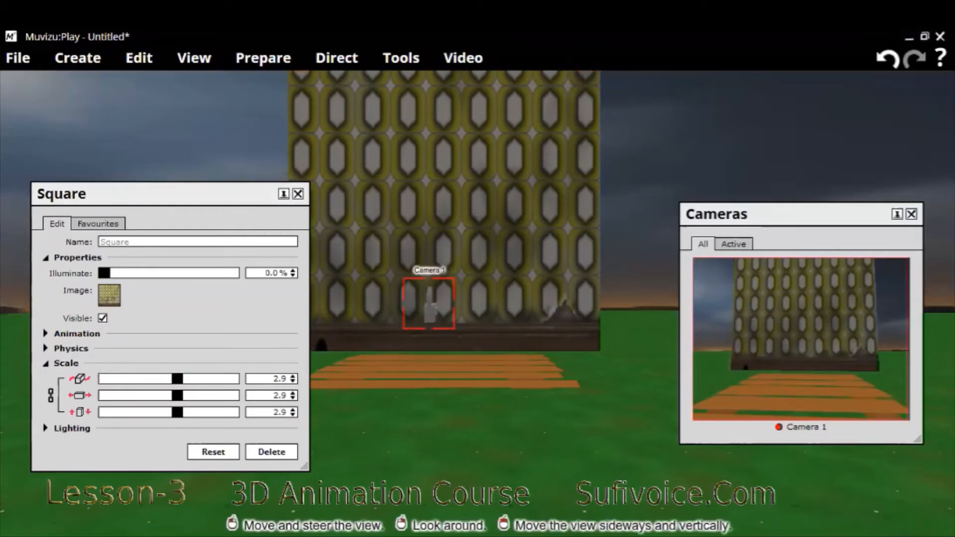
pyautogui.click(450, 382)
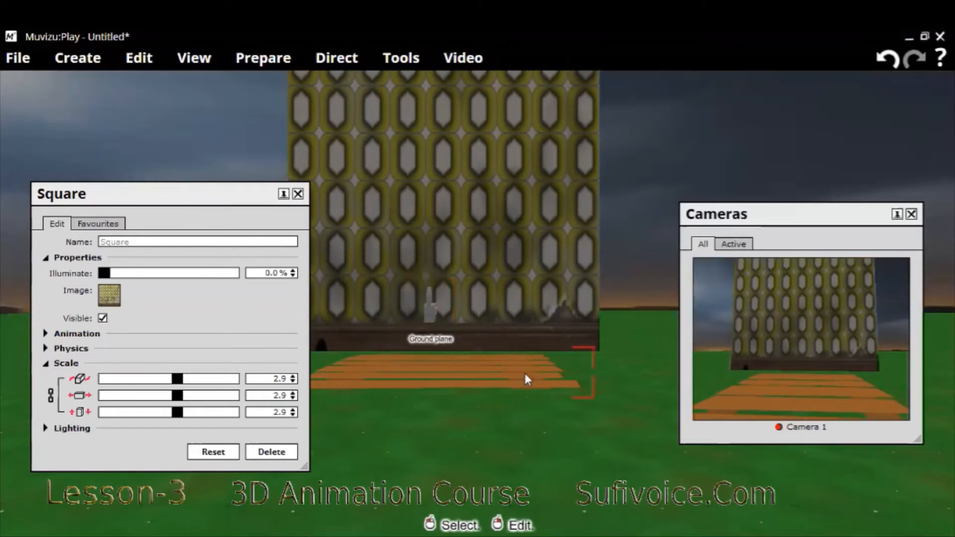
pyautogui.rightClick(550, 286)
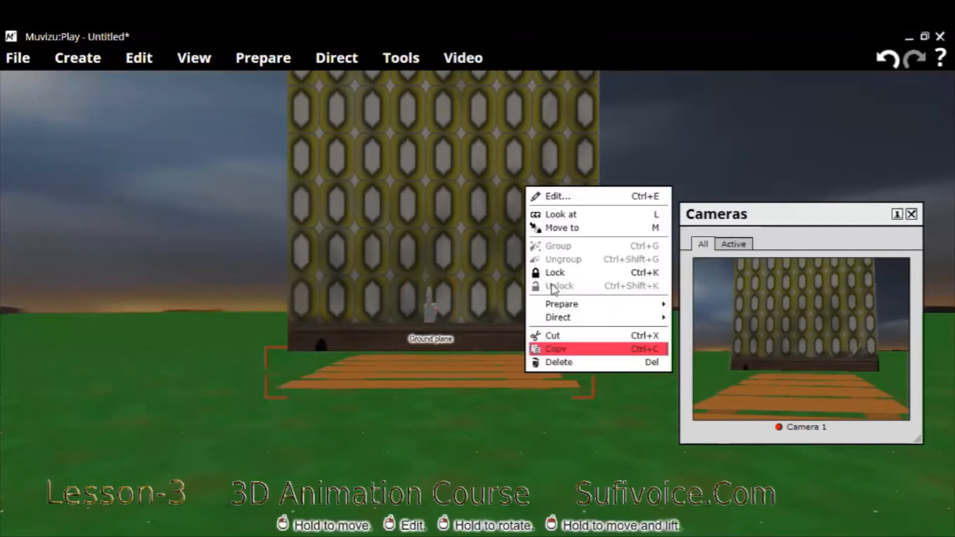
pyautogui.click(563, 193)
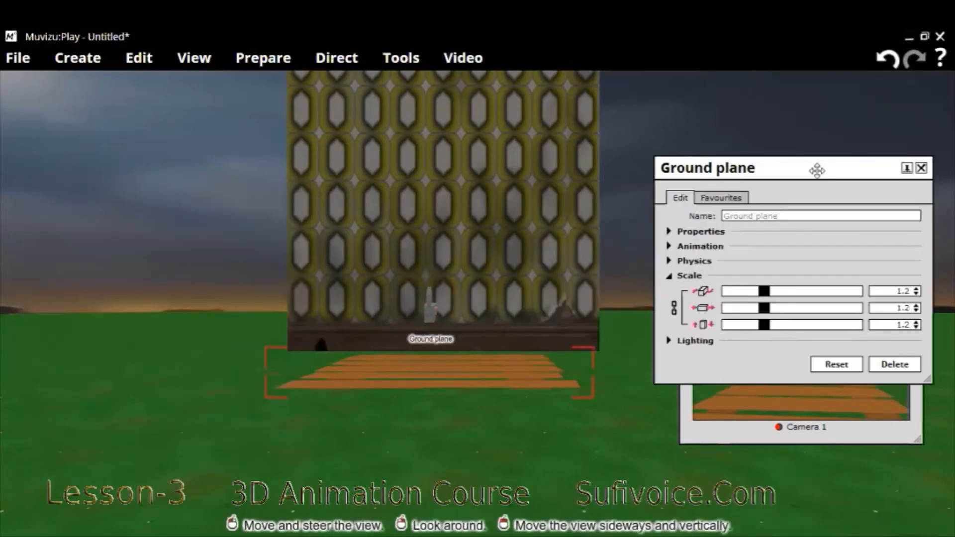
pyautogui.moveTo(817, 170); pyautogui.dragTo(244, 223)
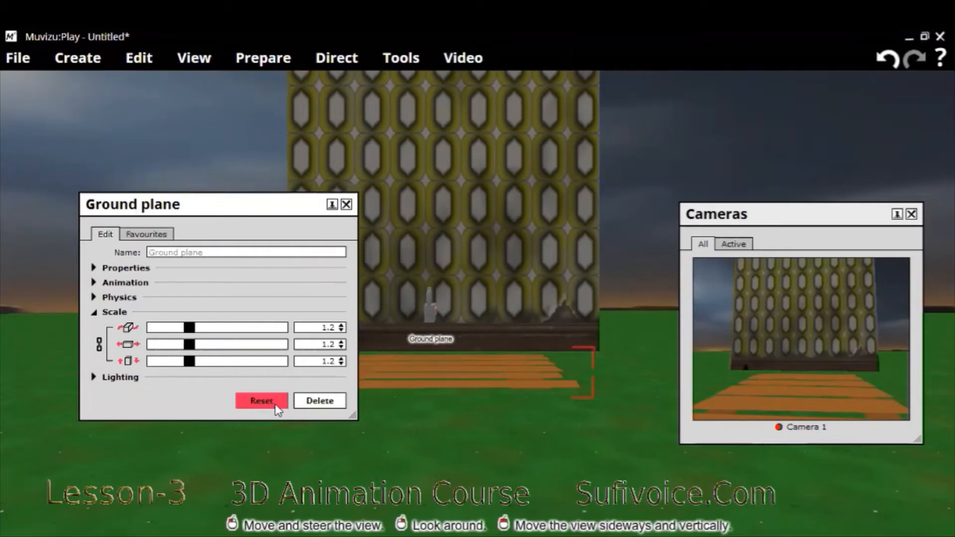
pyautogui.moveTo(189, 331); pyautogui.dragTo(212, 333)
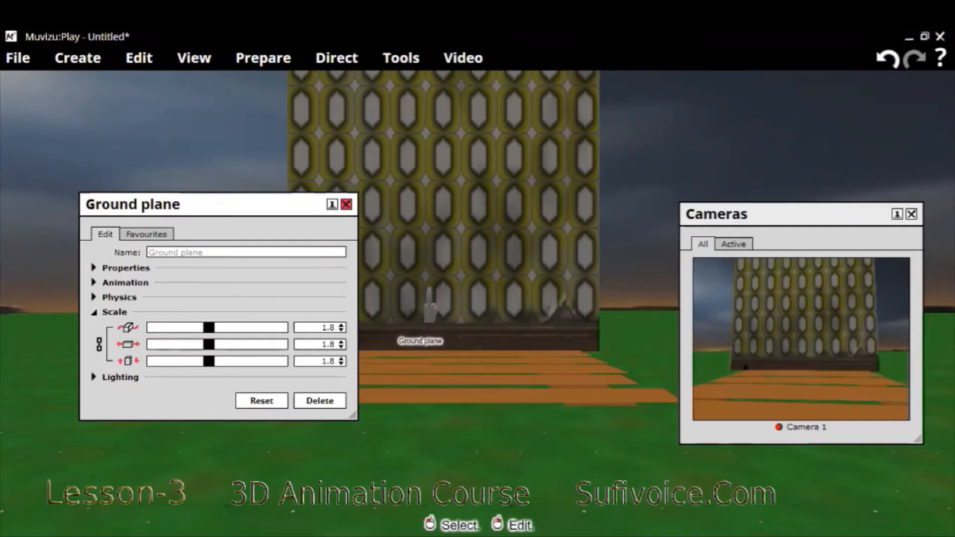
pyautogui.click(346, 205)
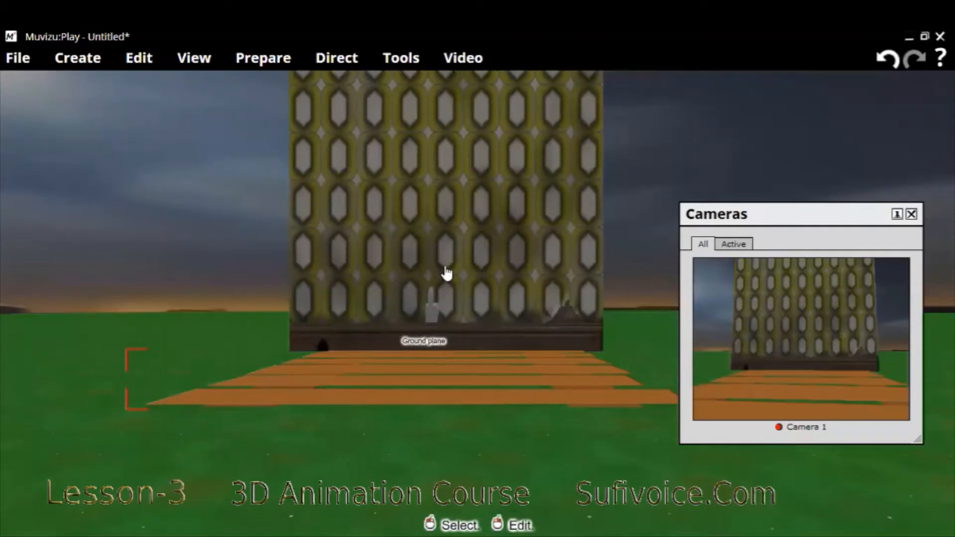
# - Scale the Square backdrop uniformly to 4.7 so the wall fills the width of Camera 1's view
pyautogui.click(473, 243)
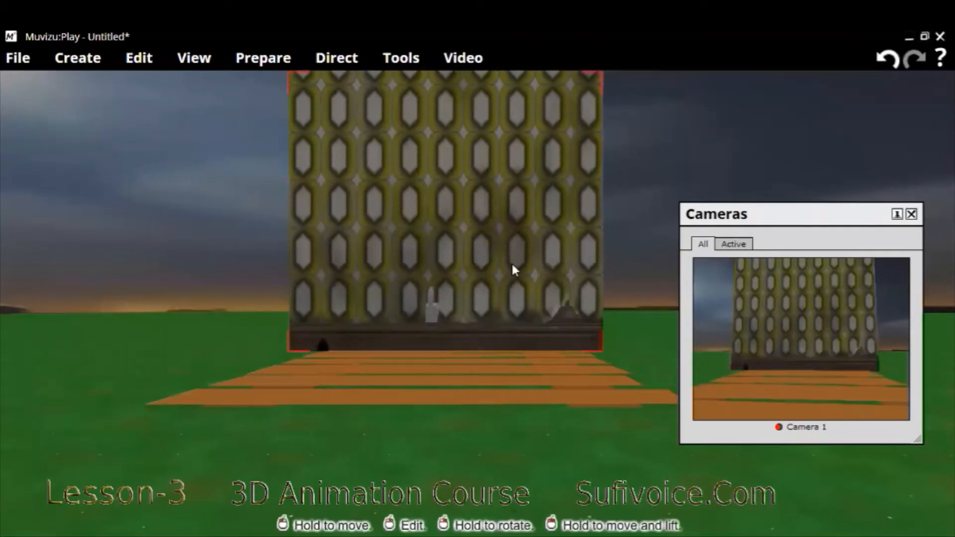
pyautogui.rightClick(569, 305)
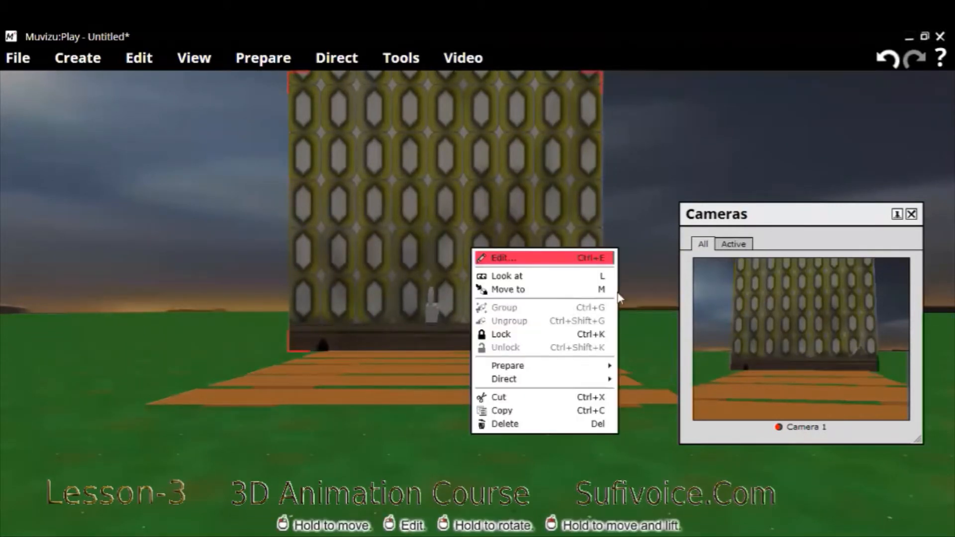
pyautogui.click(546, 260)
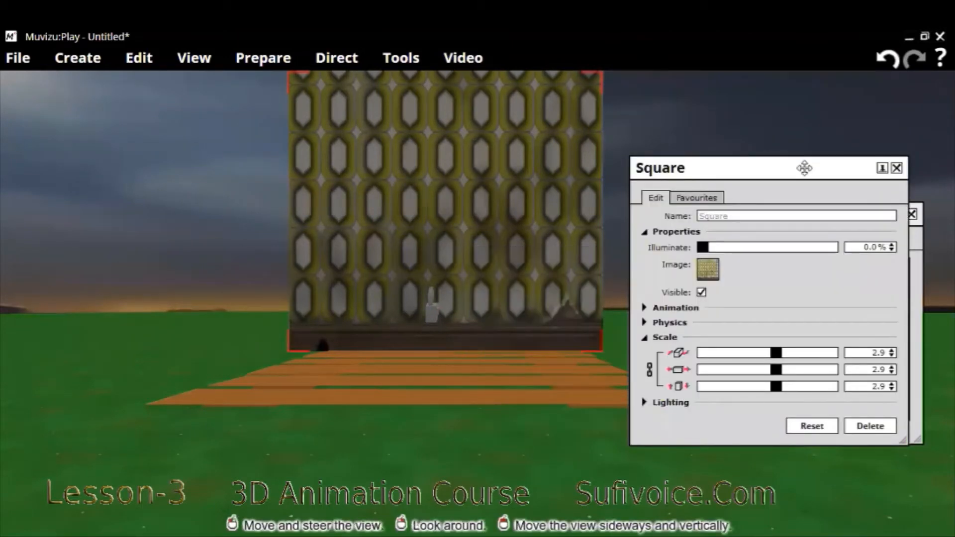
pyautogui.moveTo(804, 168); pyautogui.dragTo(237, 201)
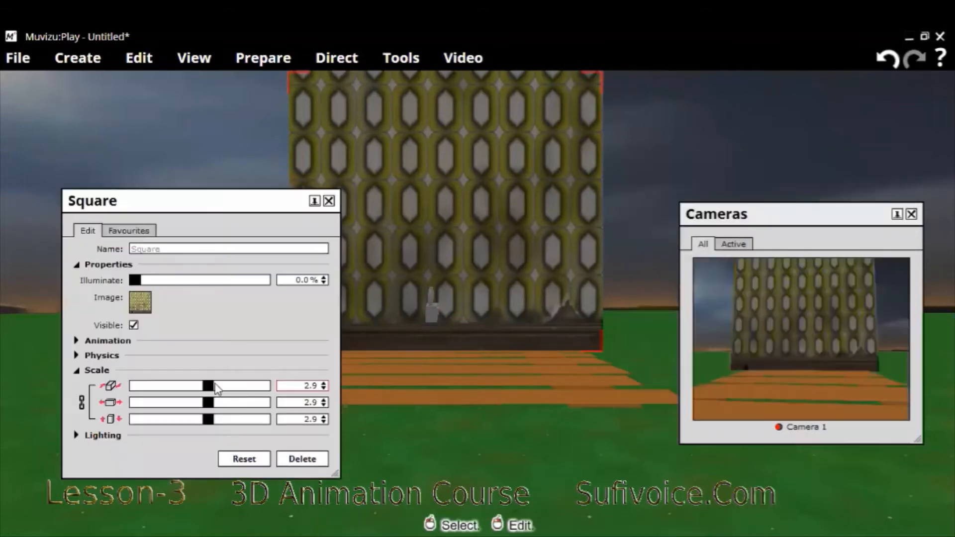
pyautogui.moveTo(218, 388); pyautogui.dragTo(267, 389)
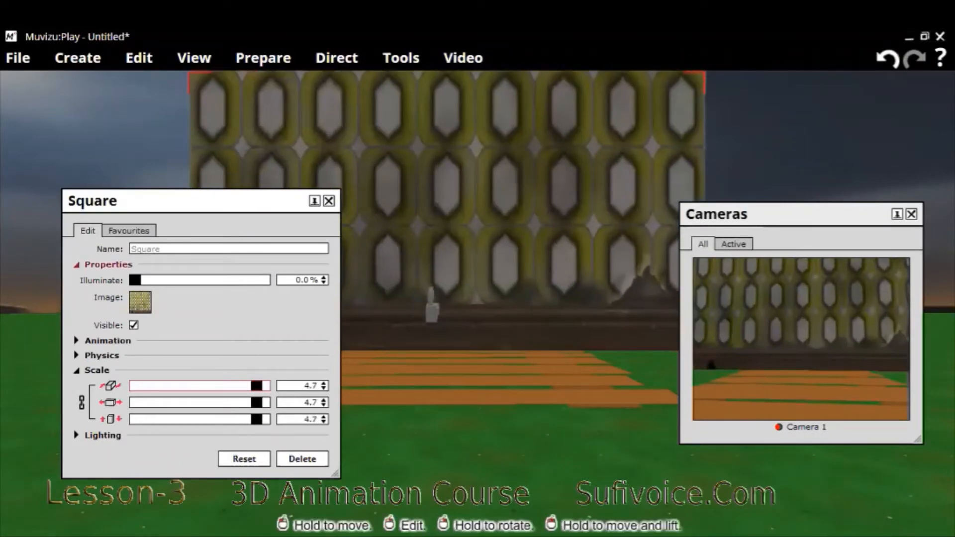
pyautogui.moveTo(398, 169); pyautogui.dragTo(398, 164)
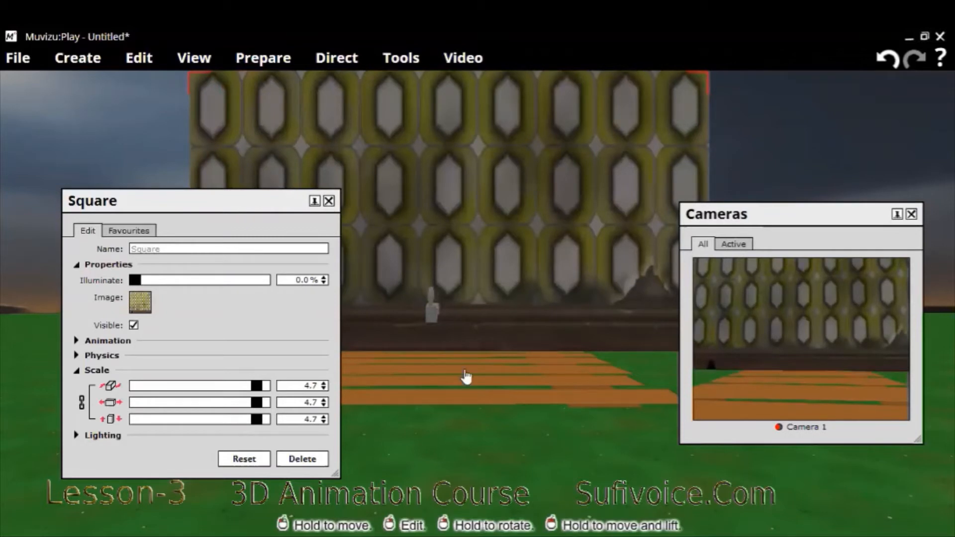
# - Scale the Ground plane uniformly to 2.6 so the wooden floor spans Camera 1's view
pyautogui.click(555, 372)
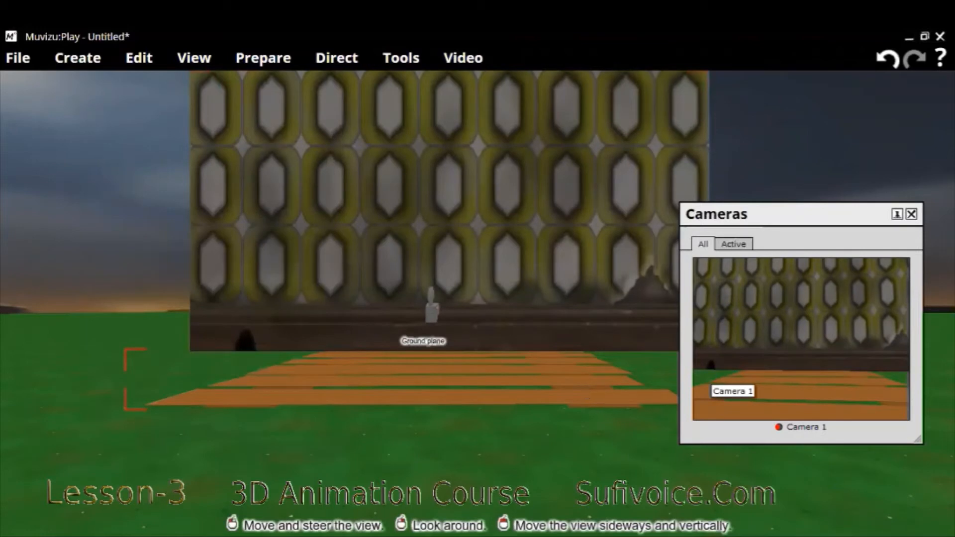
pyautogui.rightClick(581, 205)
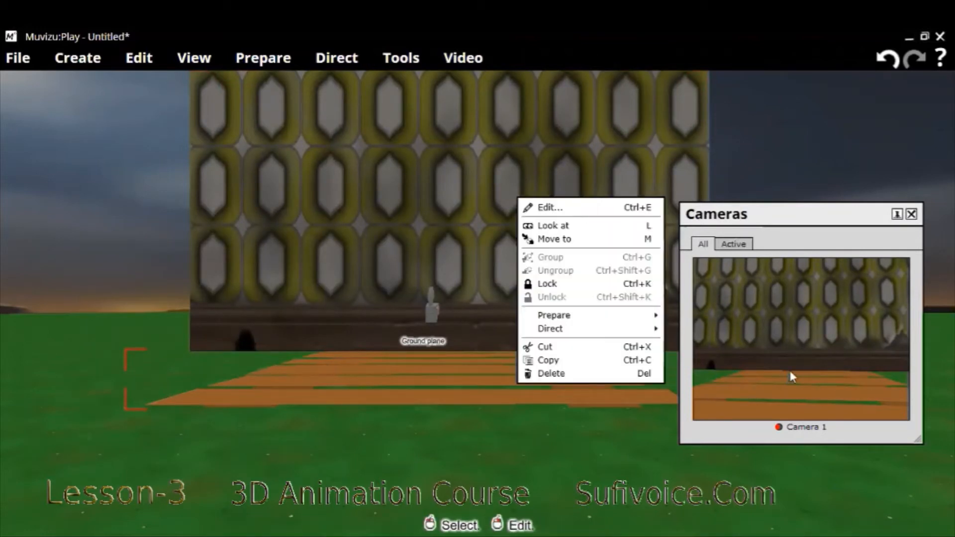
pyautogui.moveTo(790, 372); pyautogui.dragTo(806, 373)
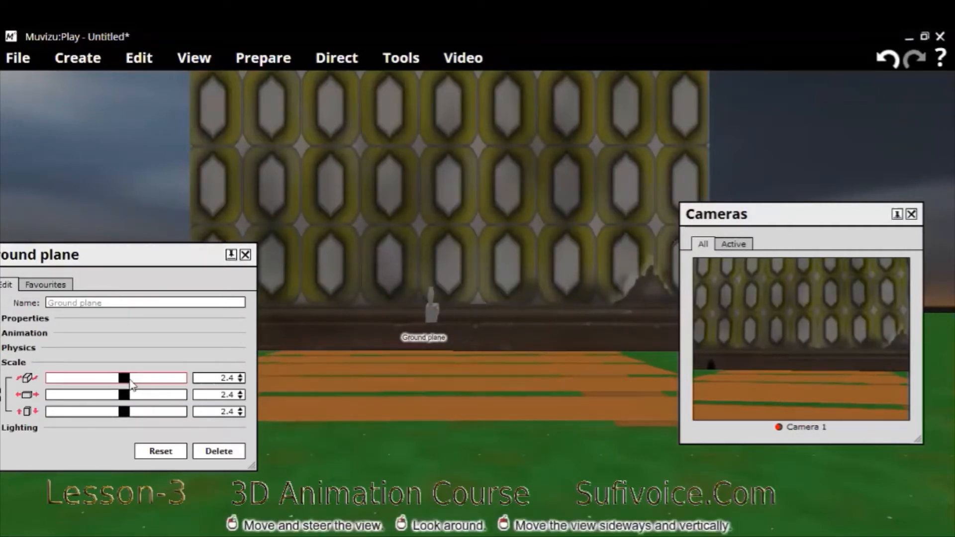
pyautogui.moveTo(132, 384); pyautogui.dragTo(140, 384)
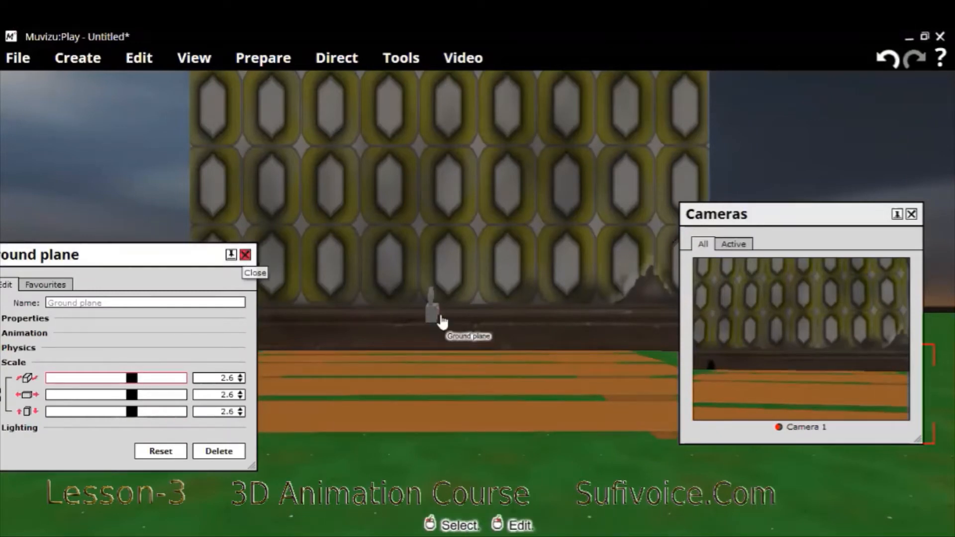
# - Nudge Camera 1 slightly sideways in front of the wall and shift its preview window upwards
pyautogui.click(431, 293)
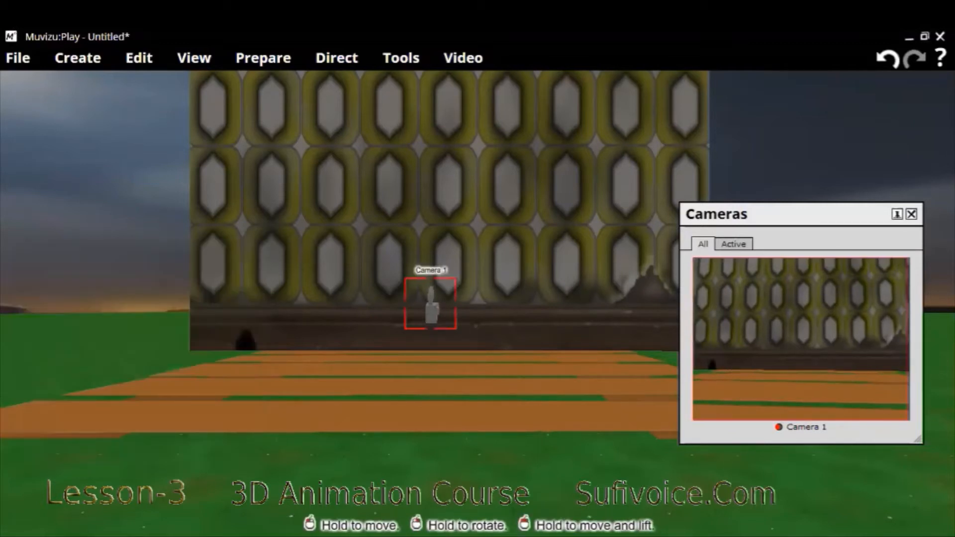
pyautogui.moveTo(431, 291); pyautogui.dragTo(434, 293)
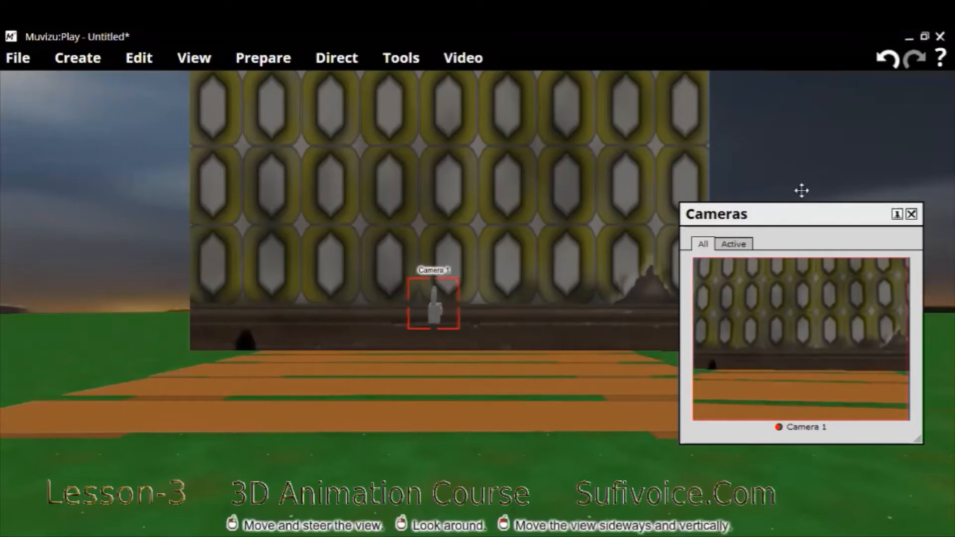
pyautogui.moveTo(795, 218); pyautogui.dragTo(801, 191)
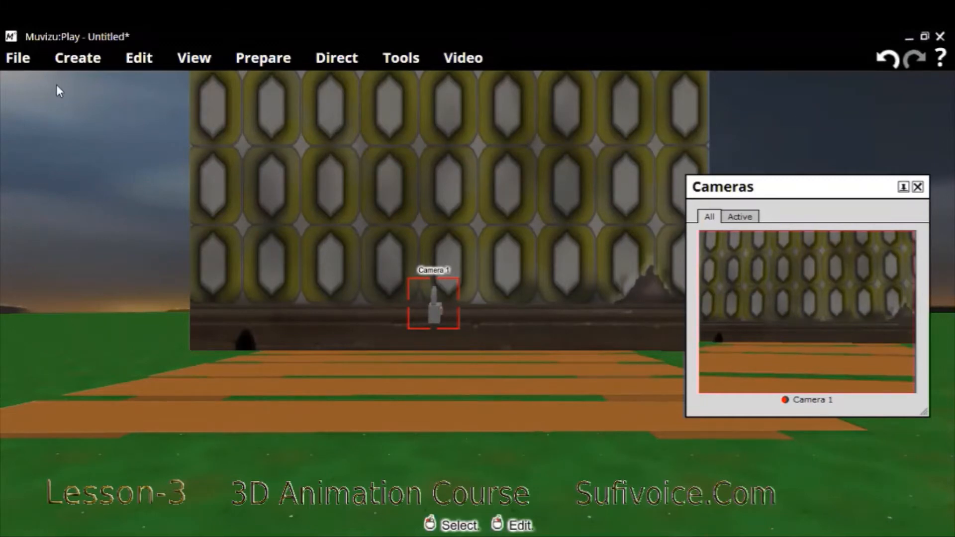
# - Open the object library and list all objects, followed by the recently used ones
pyautogui.click(70, 61)
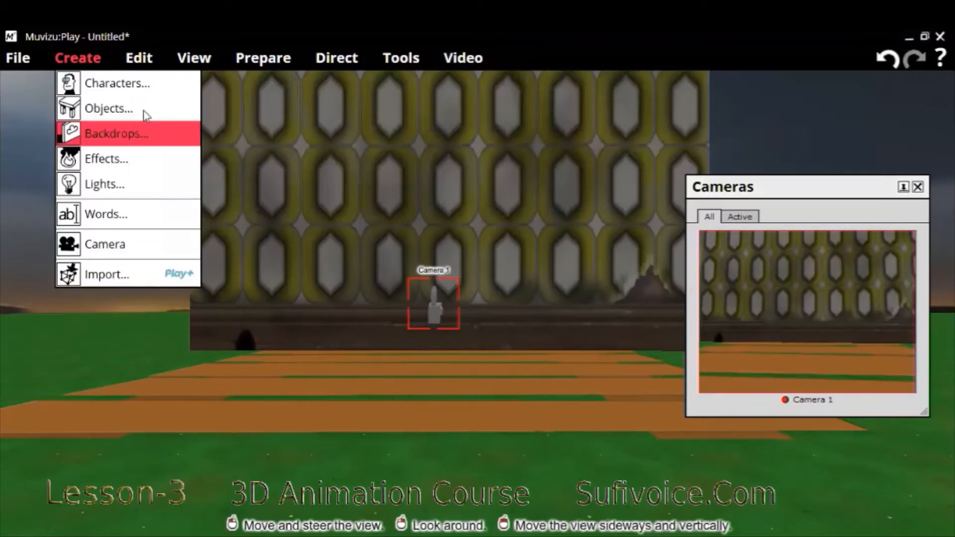
pyautogui.click(110, 114)
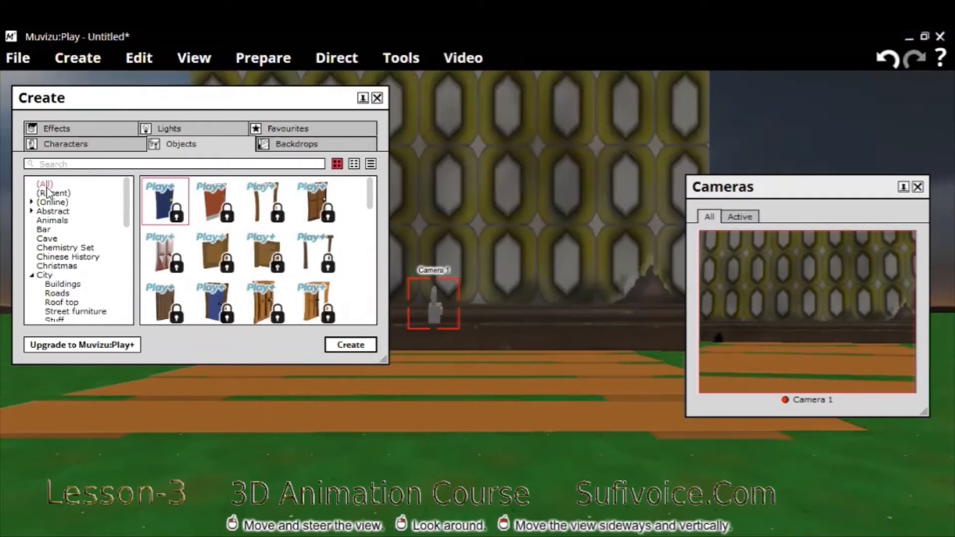
pyautogui.click(46, 184)
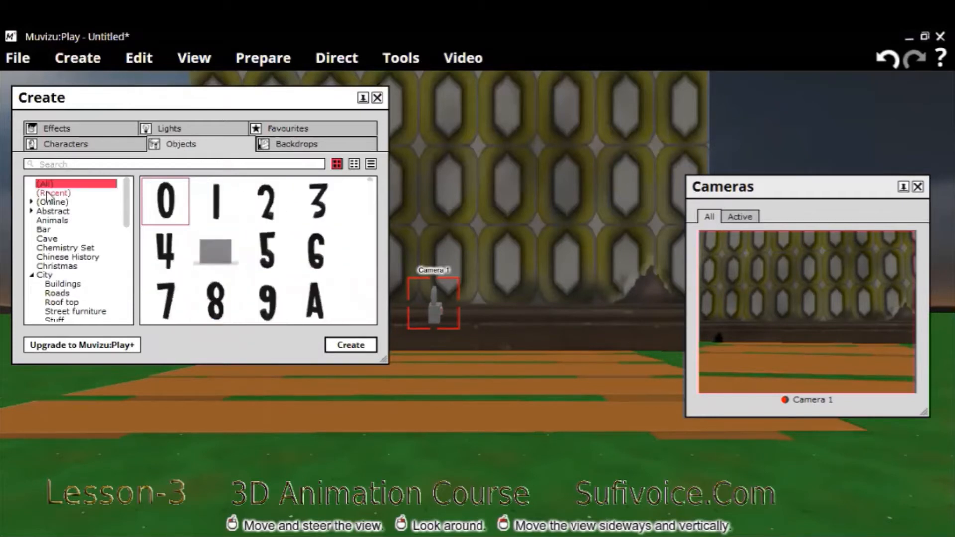
pyautogui.click(47, 194)
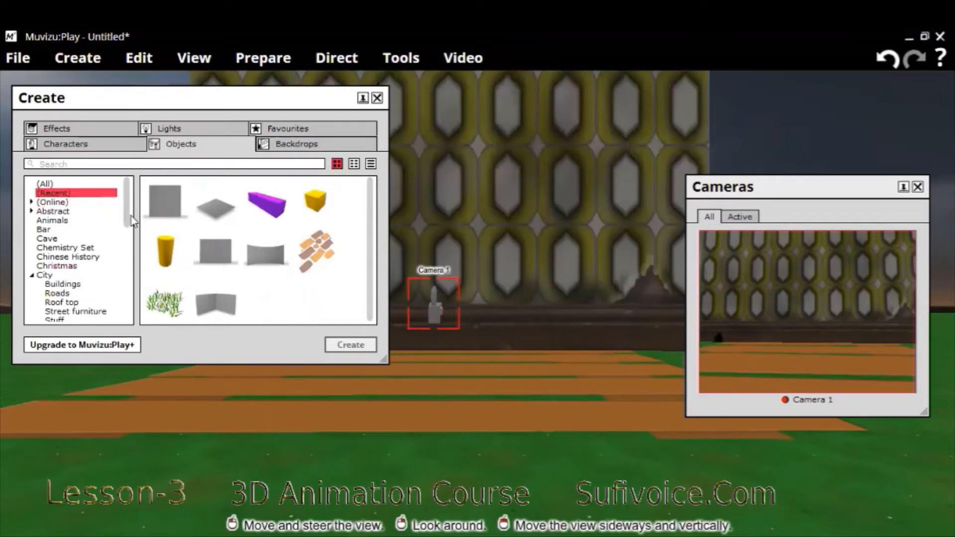
# - Examine the object categories from Vehicles and TV through Theatre, Spooky, Sewer, Scrapyard, Sci-fi and Religion up to Politics for set pieces
pyautogui.scroll(-3, 133, 239)
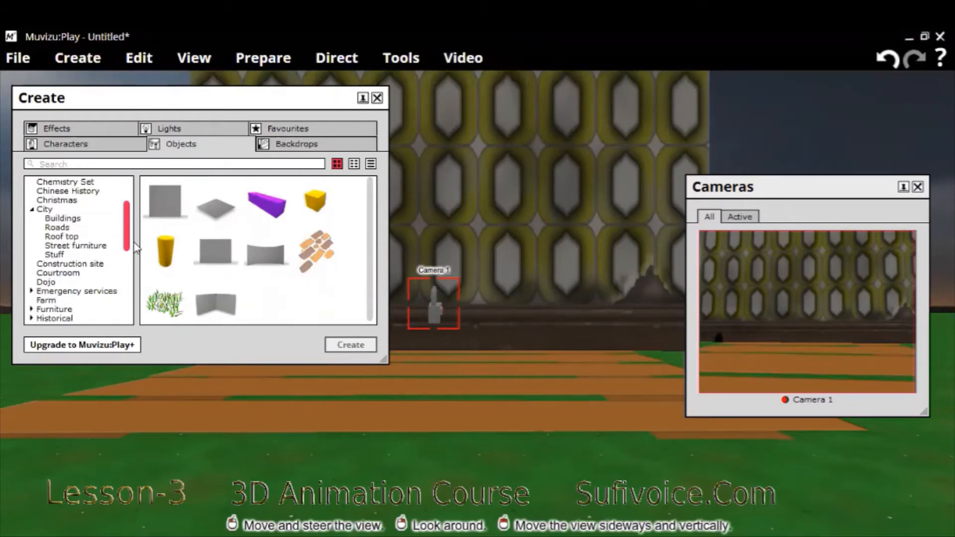
pyautogui.scroll(-3, 129, 264)
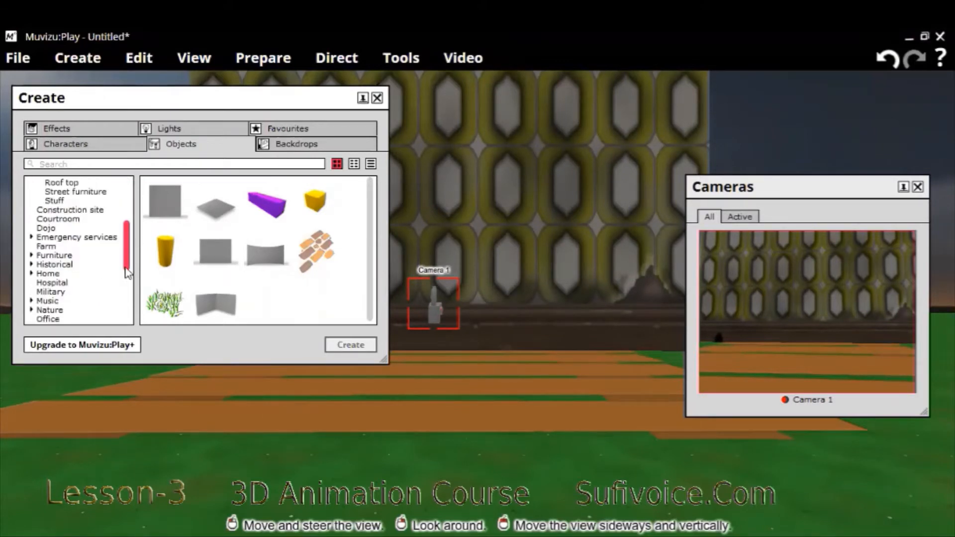
pyautogui.scroll(-2, 126, 280)
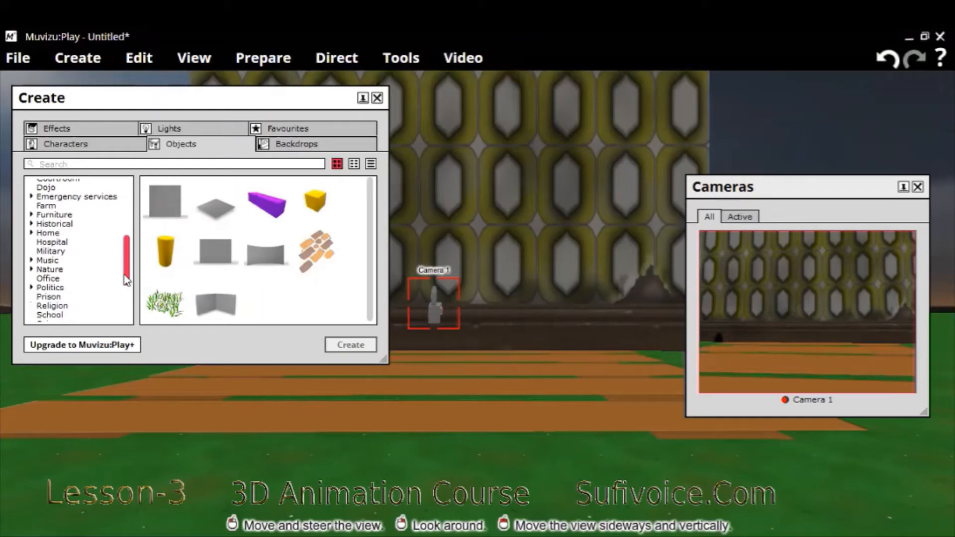
pyautogui.scroll(-2, 121, 306)
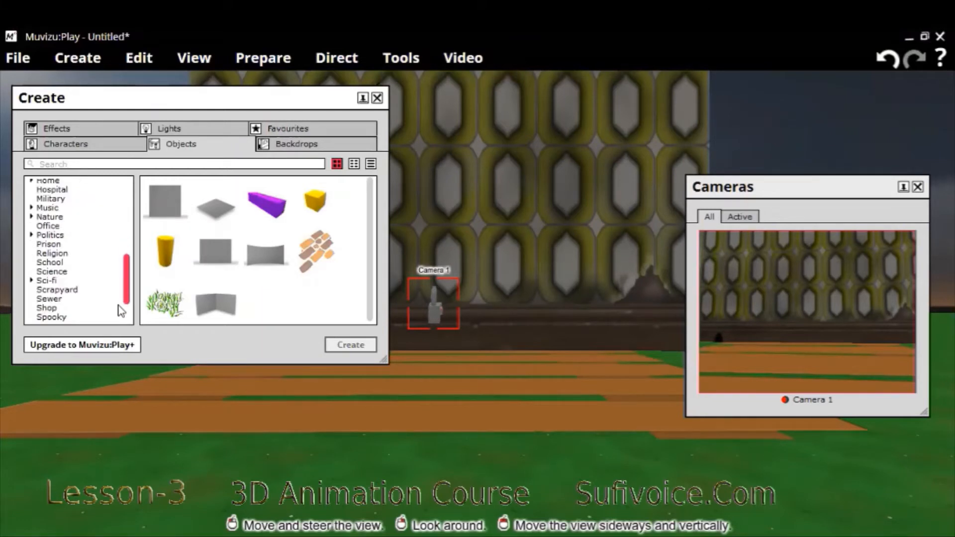
pyautogui.scroll(-3, 119, 315)
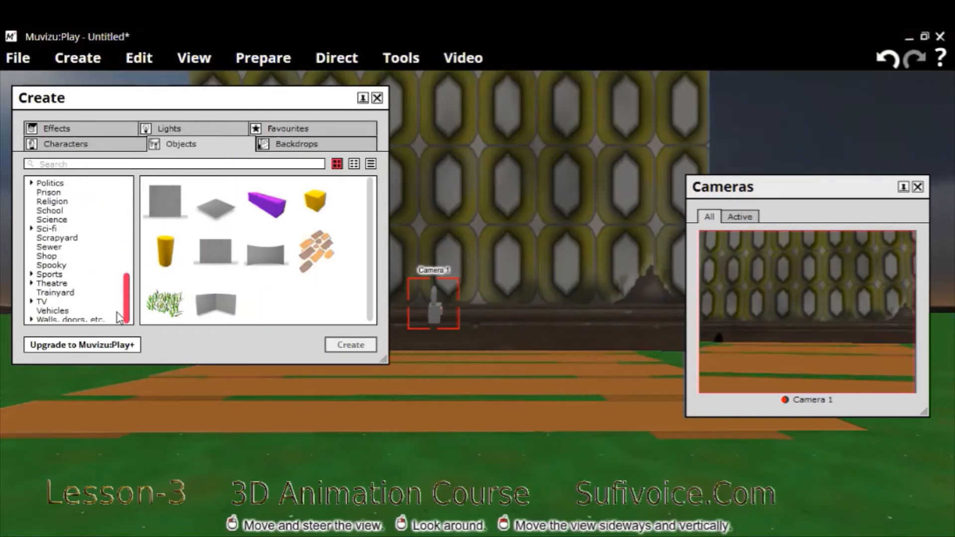
pyautogui.click(73, 319)
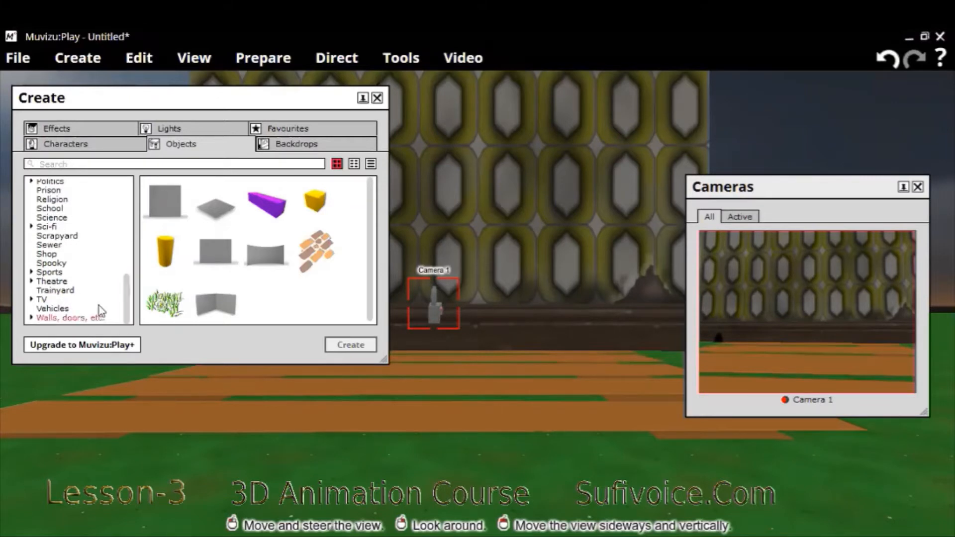
pyautogui.click(59, 309)
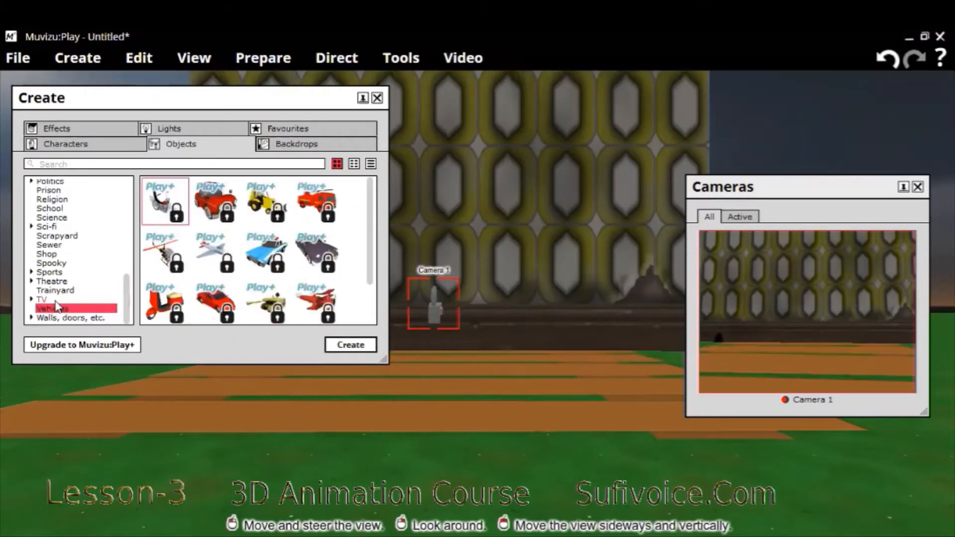
pyautogui.click(61, 299)
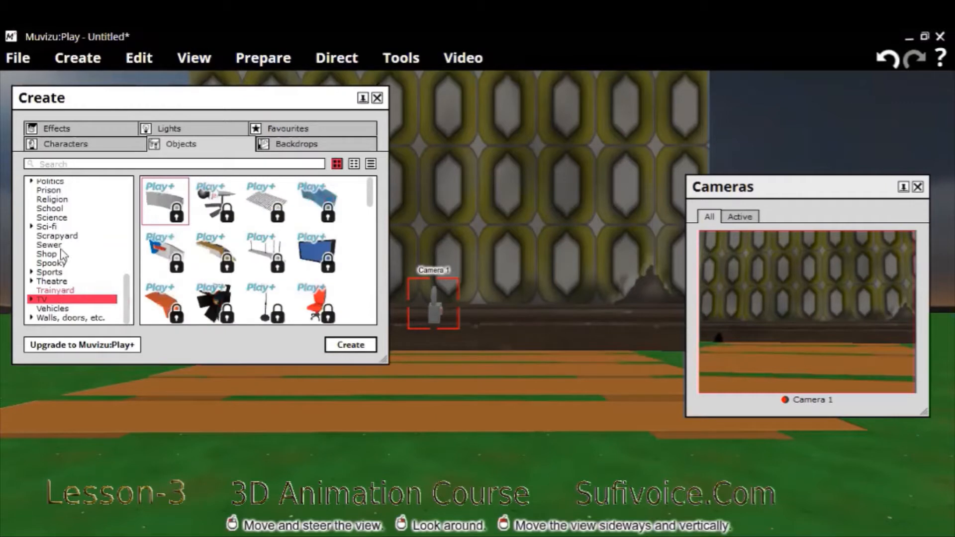
pyautogui.click(53, 281)
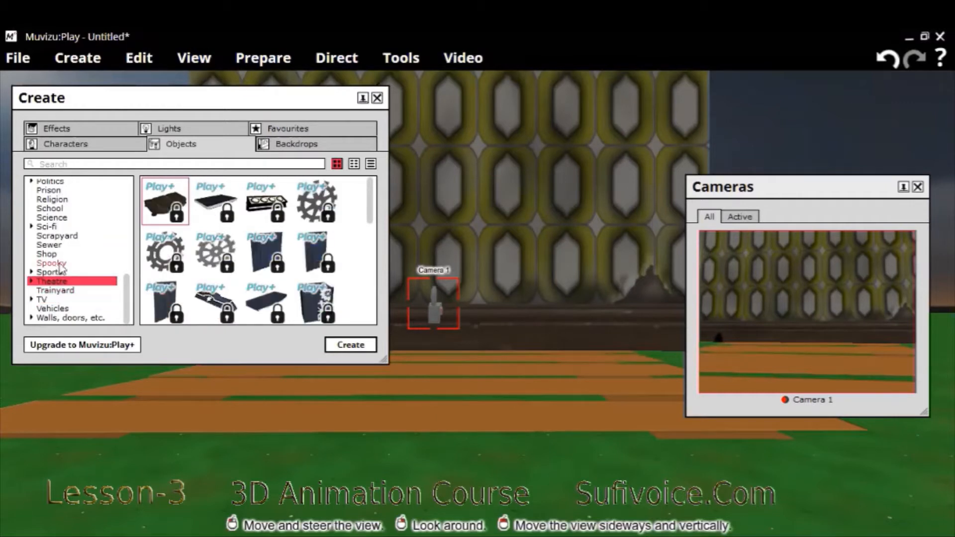
pyautogui.click(58, 272)
pyautogui.click(57, 263)
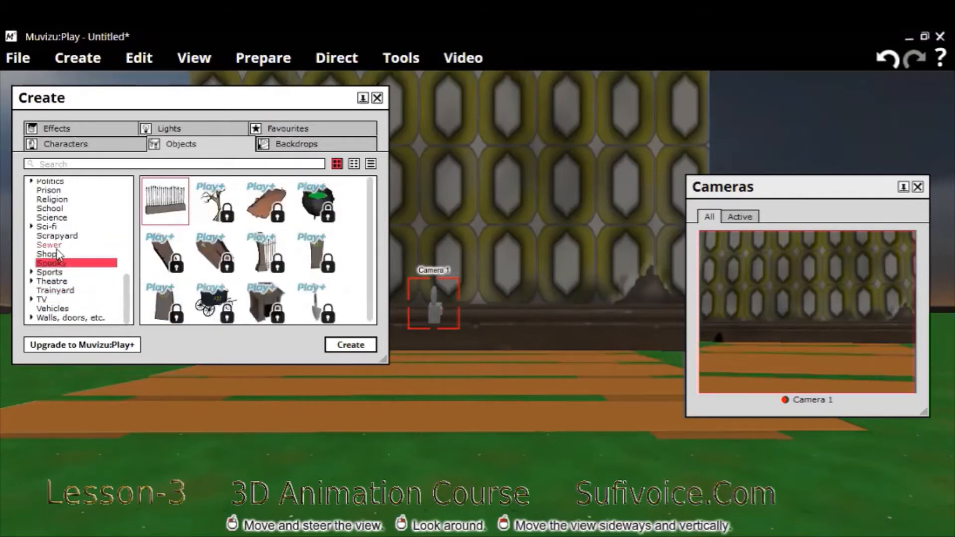
pyautogui.click(59, 245)
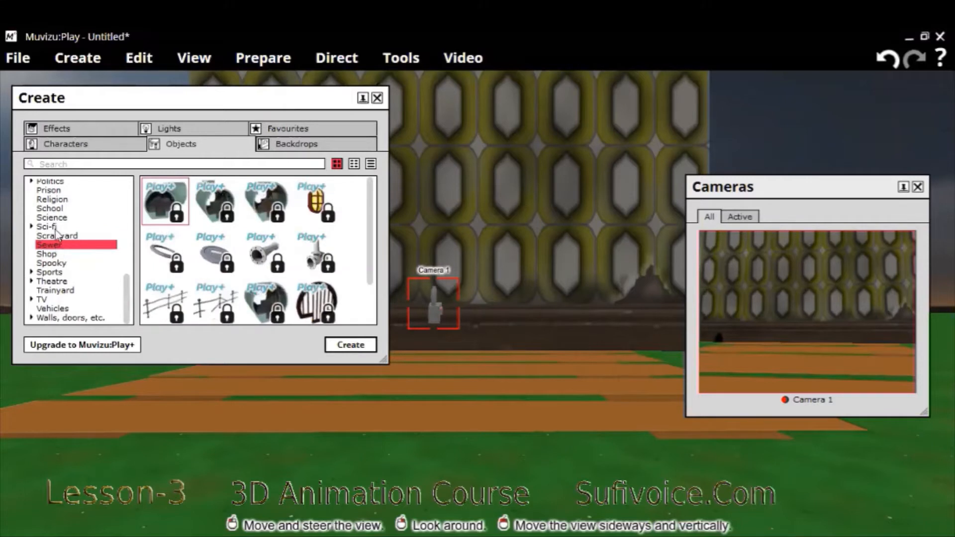
pyautogui.click(53, 237)
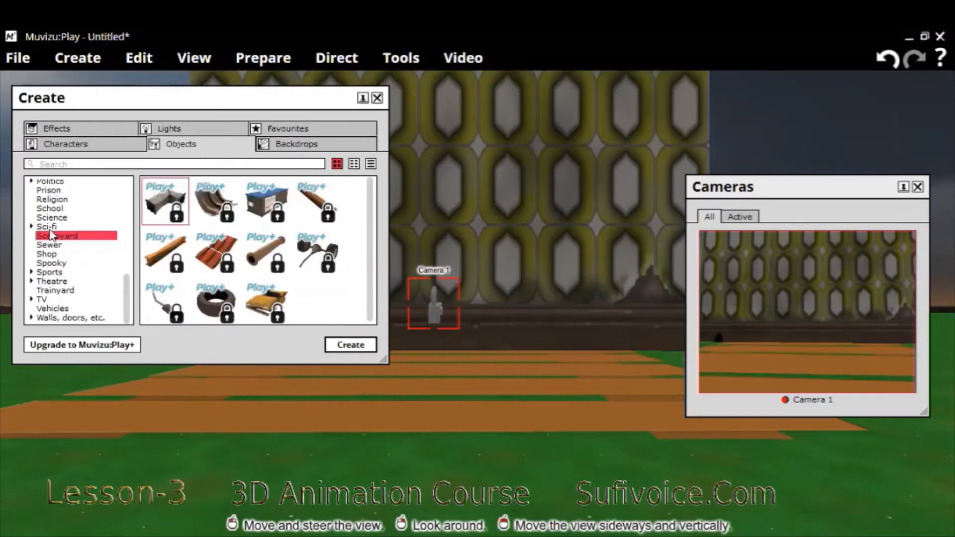
pyautogui.click(52, 227)
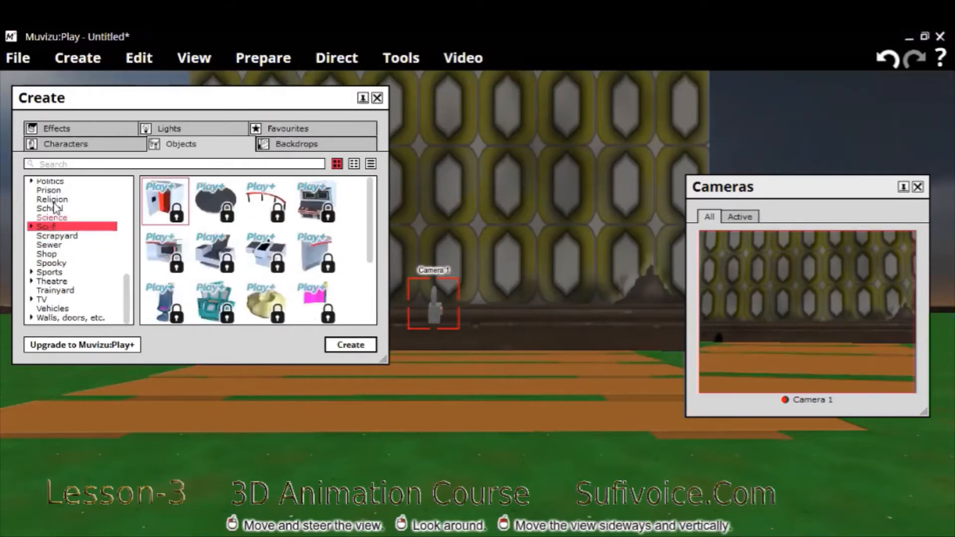
pyautogui.click(53, 208)
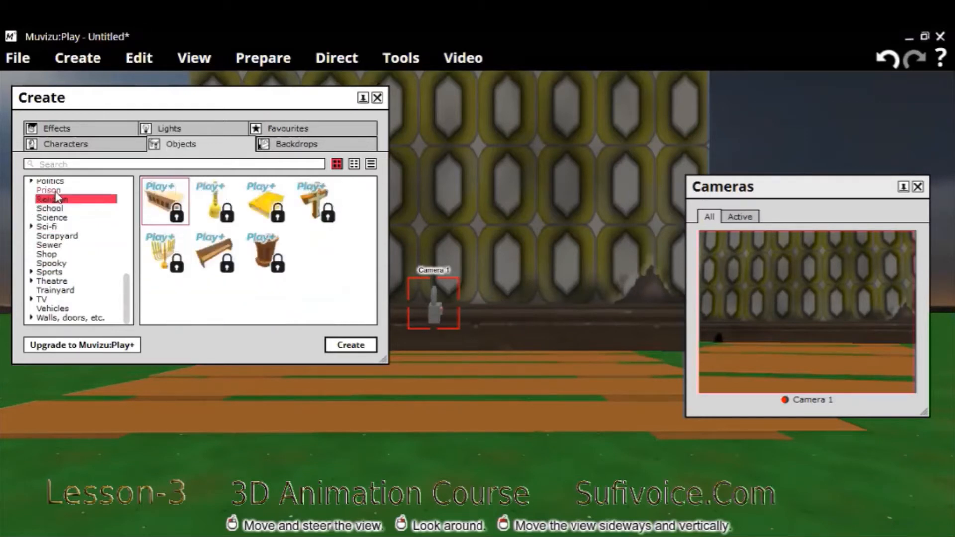
pyautogui.click(49, 190)
pyautogui.press('Up')
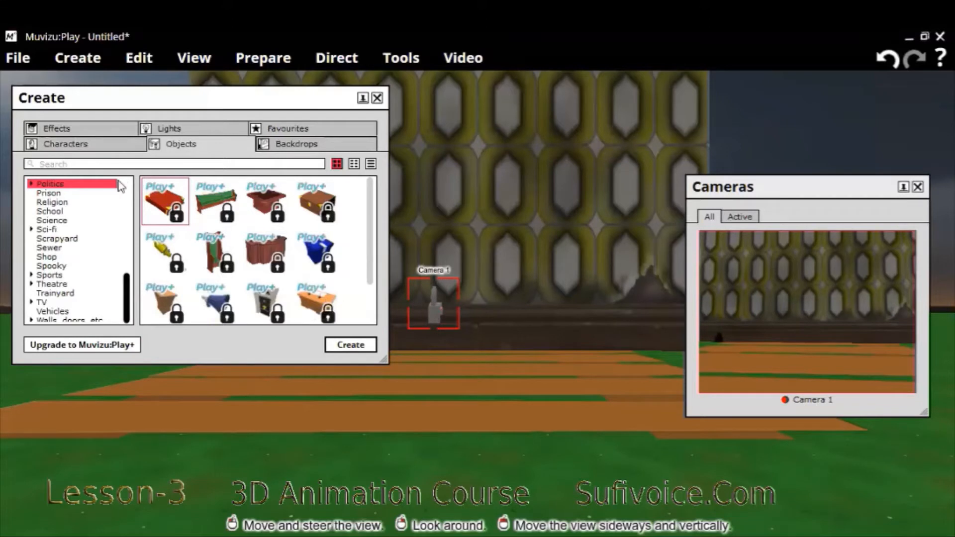
# - Look through the Furniture and Military object categories for items to furnish the set
pyautogui.scroll(5, 88, 225)
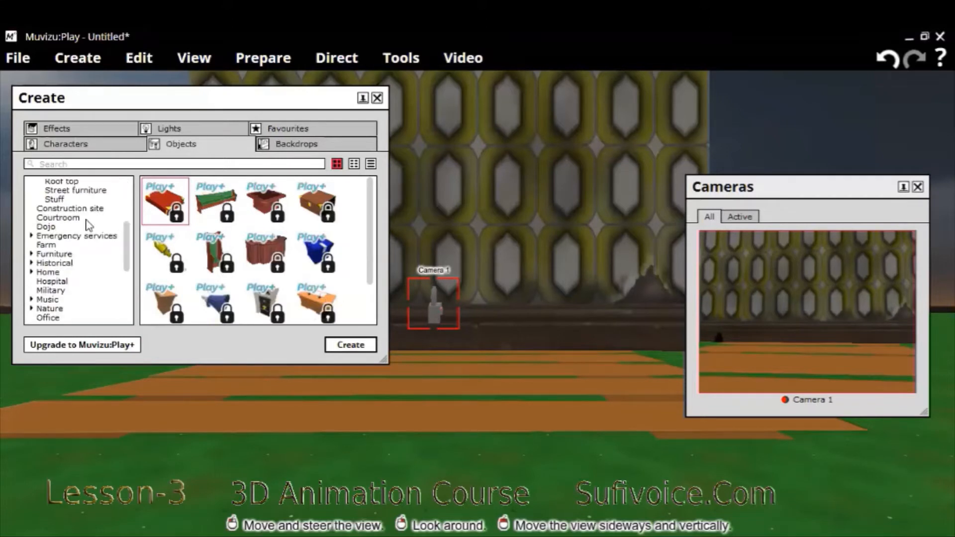
pyautogui.click(54, 254)
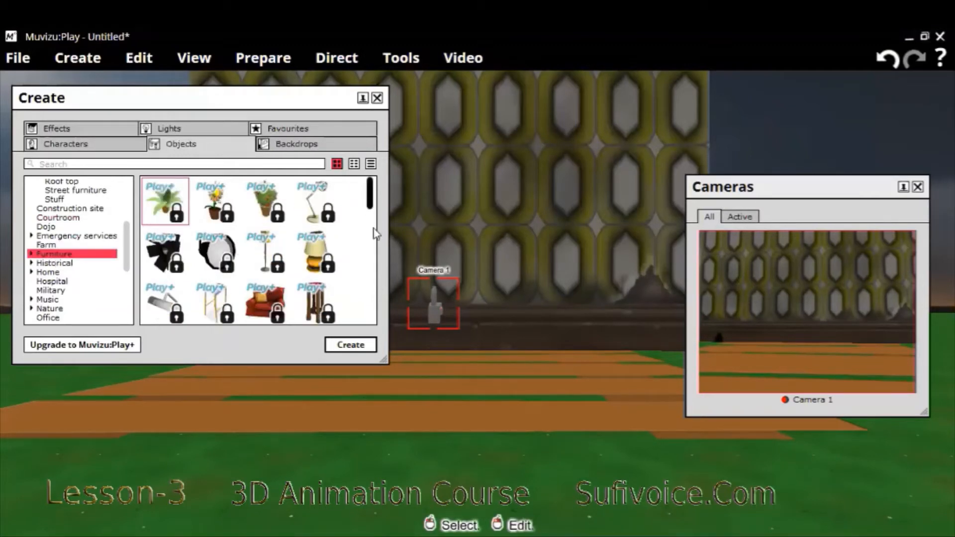
pyautogui.scroll(-3, 378, 269)
pyautogui.scroll(-3, 378, 271)
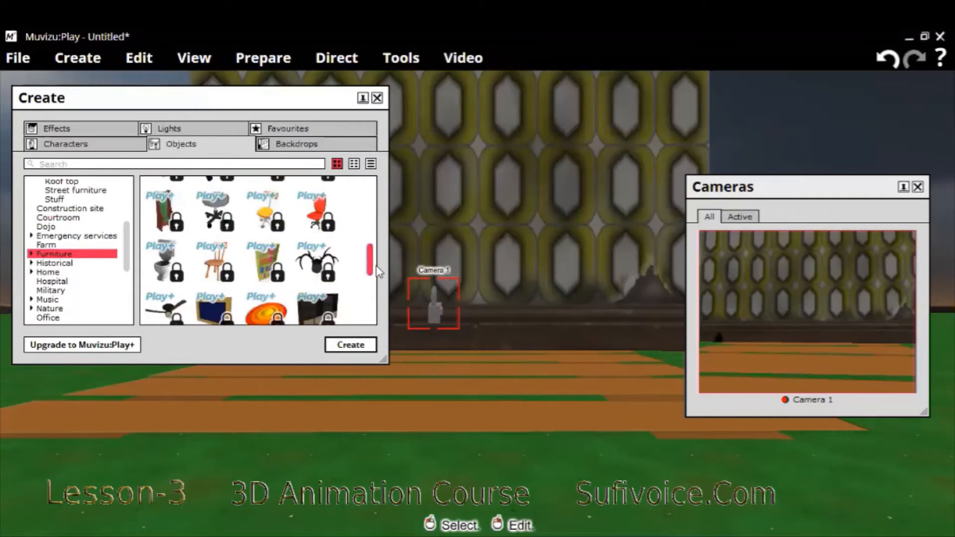
pyautogui.click(45, 282)
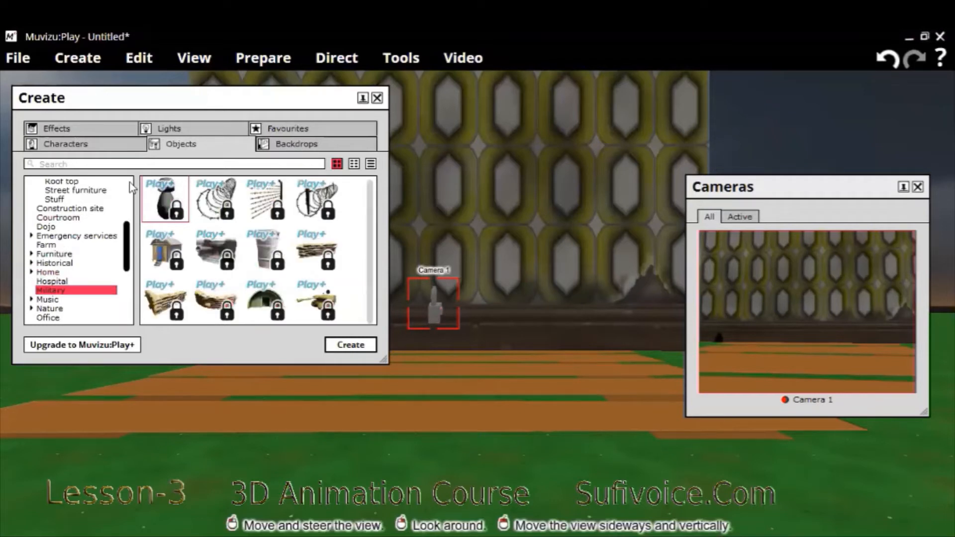
pyautogui.scroll(5, 70, 192)
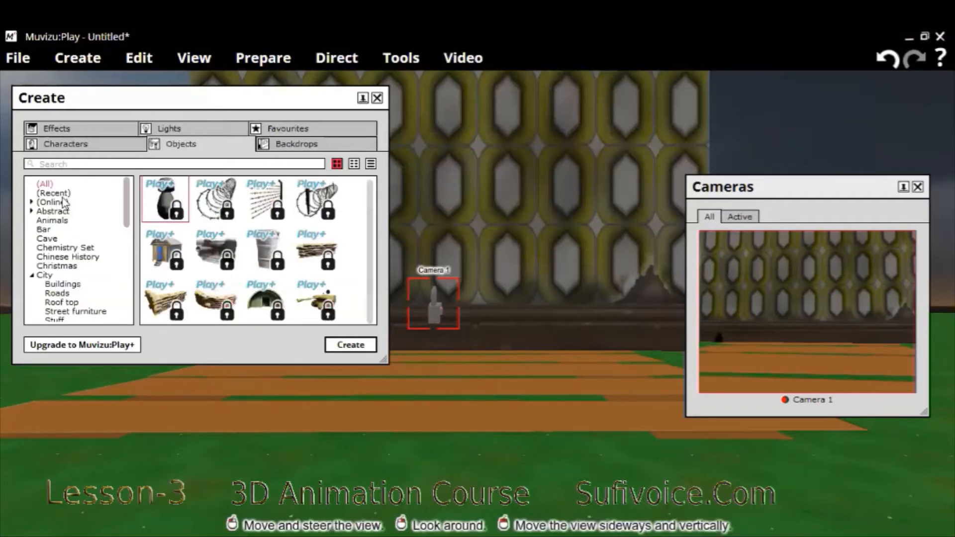
# - Find the Bench in the full object list, place it on the grass in front of the wooden floor, and close the library
pyautogui.click(52, 193)
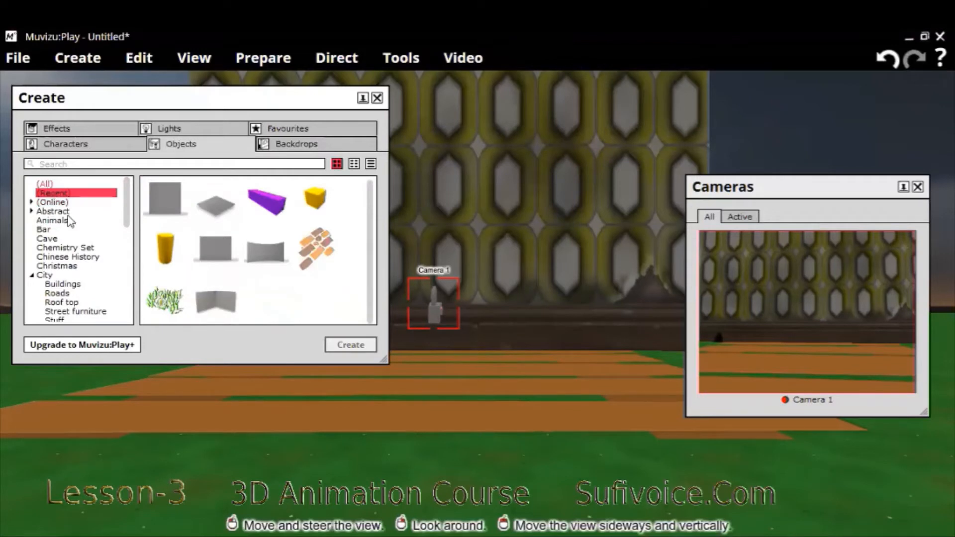
pyautogui.click(48, 231)
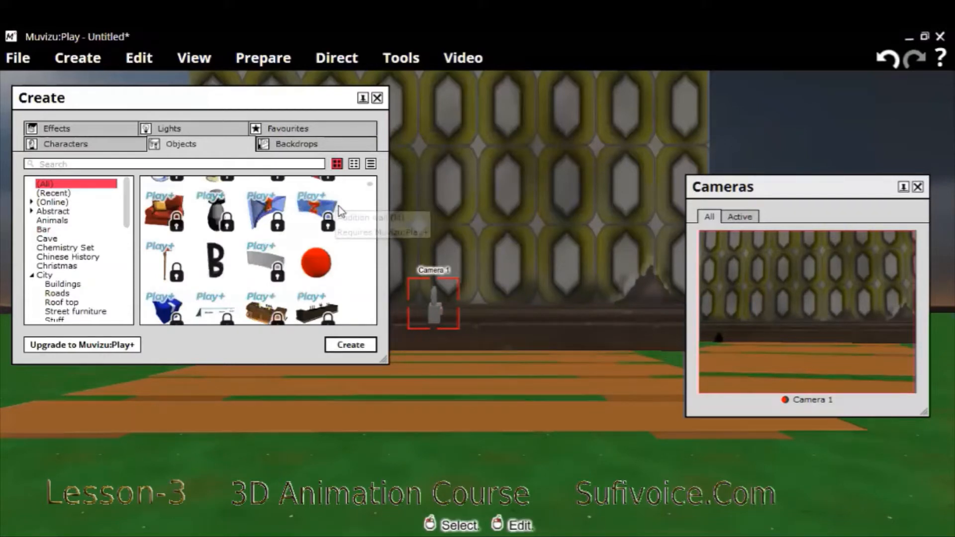
pyautogui.scroll(1, 339, 206)
pyautogui.scroll(-3, 341, 211)
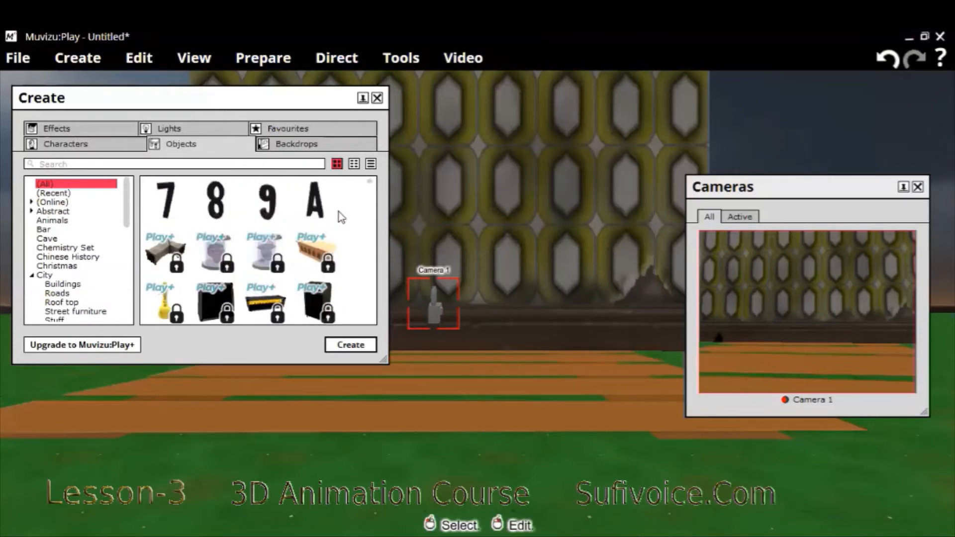
pyautogui.scroll(-2, 339, 212)
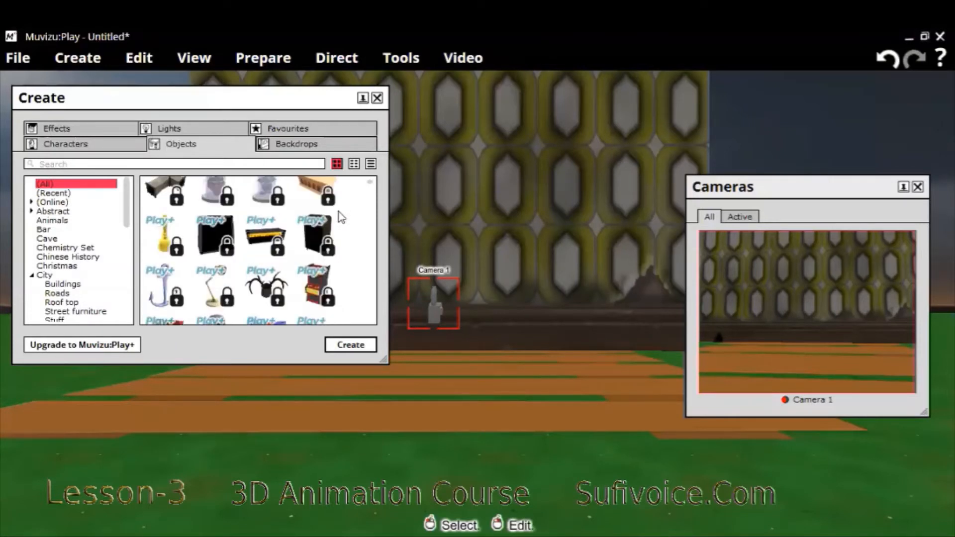
pyautogui.scroll(-3, 339, 212)
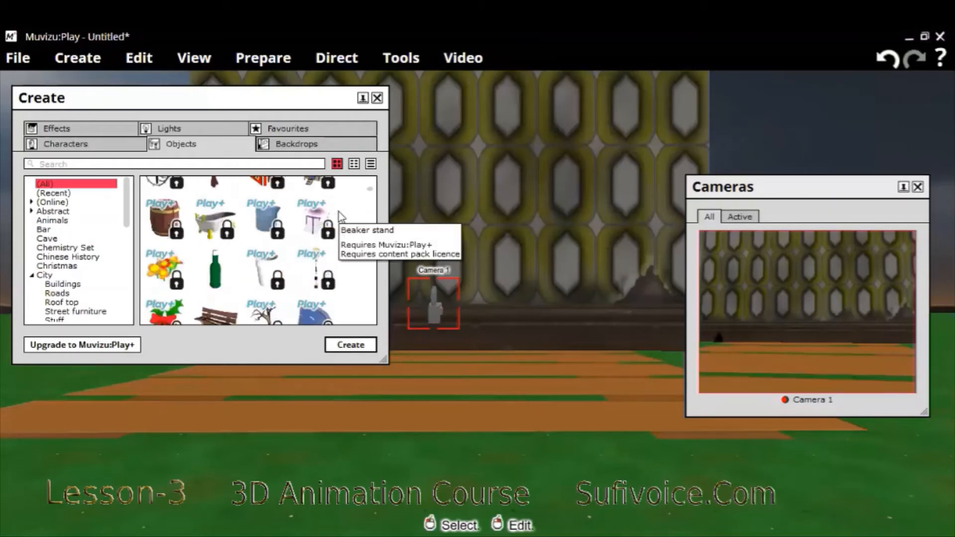
pyautogui.scroll(-2, 219, 259)
pyautogui.click(218, 260)
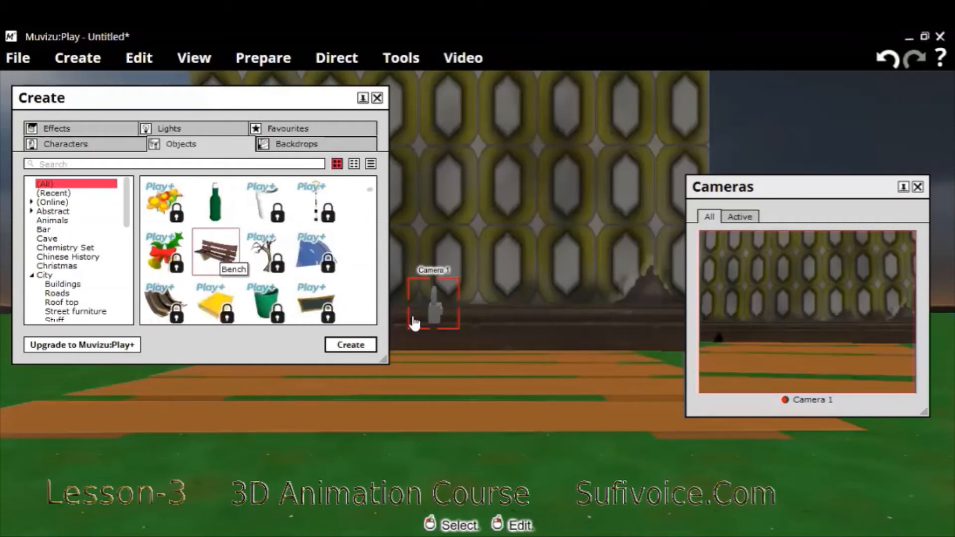
pyautogui.click(351, 346)
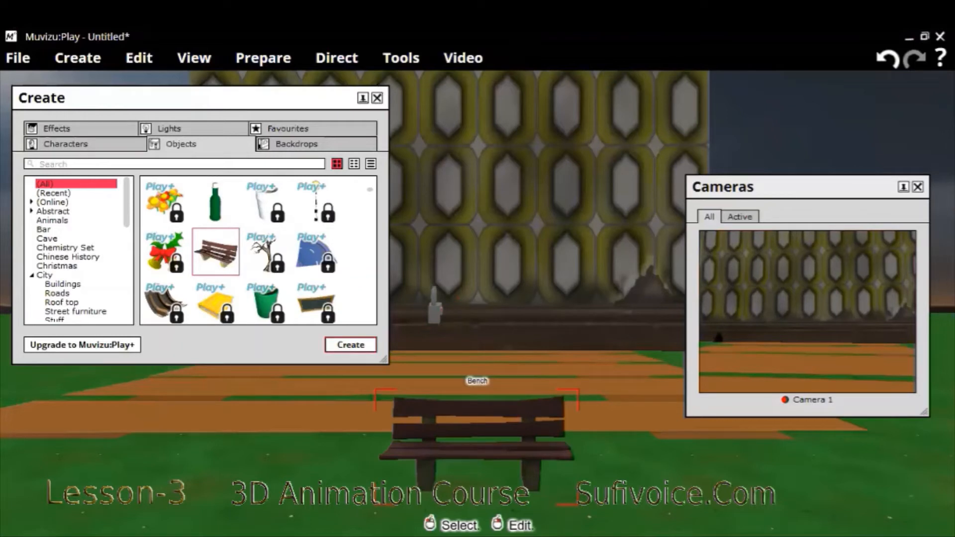
pyautogui.moveTo(478, 428); pyautogui.dragTo(485, 418)
pyautogui.moveTo(28, 94); pyautogui.dragTo(28, 84)
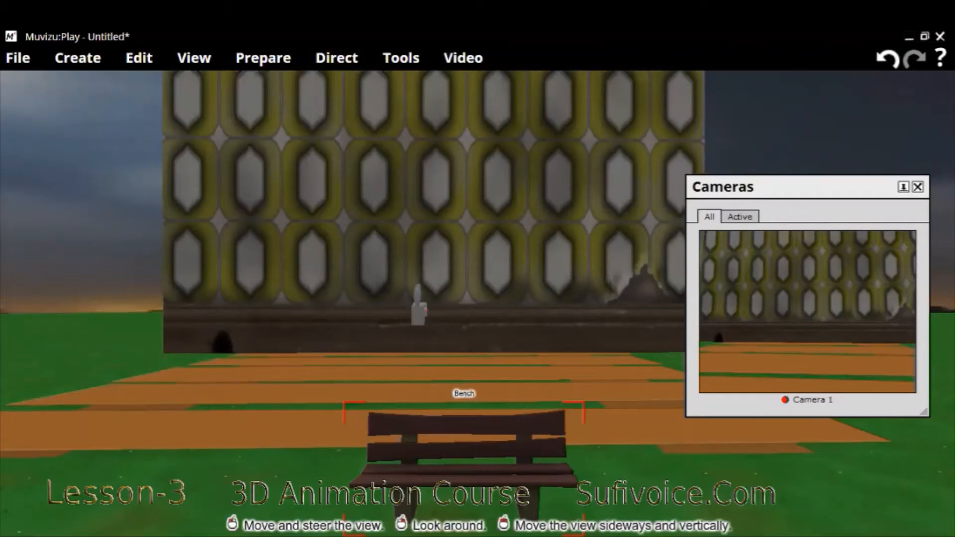
# - Move the bench onto the wooden floor near the base of the wall and open the Ground plane's edit settings
pyautogui.moveTo(465, 451); pyautogui.dragTo(449, 355)
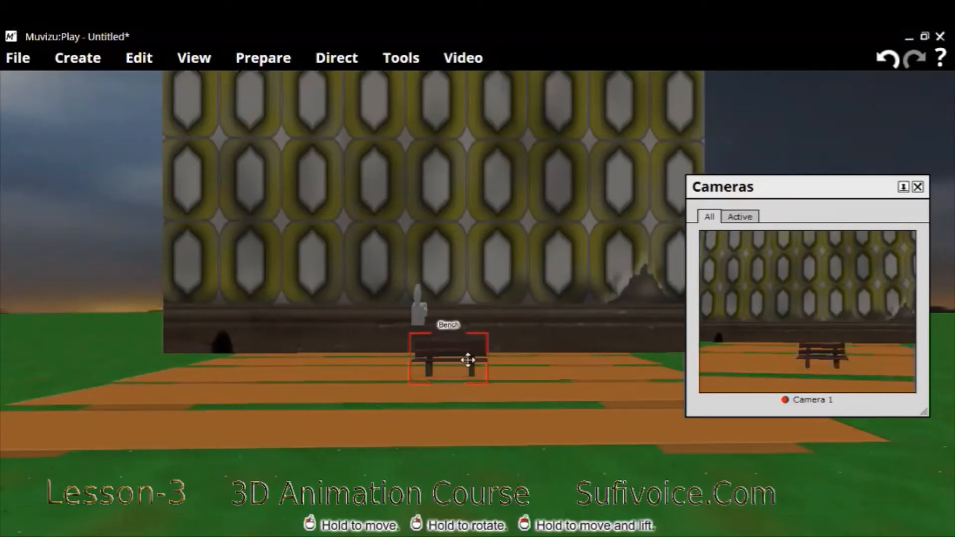
pyautogui.moveTo(467, 359); pyautogui.dragTo(466, 355)
pyautogui.rightClick(460, 338)
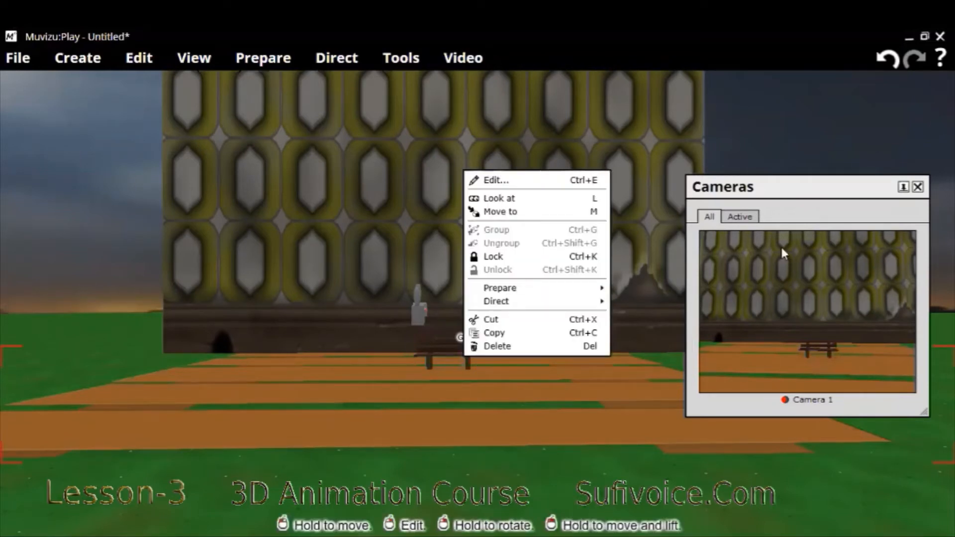
pyautogui.hotkey('ctrl', 'e')
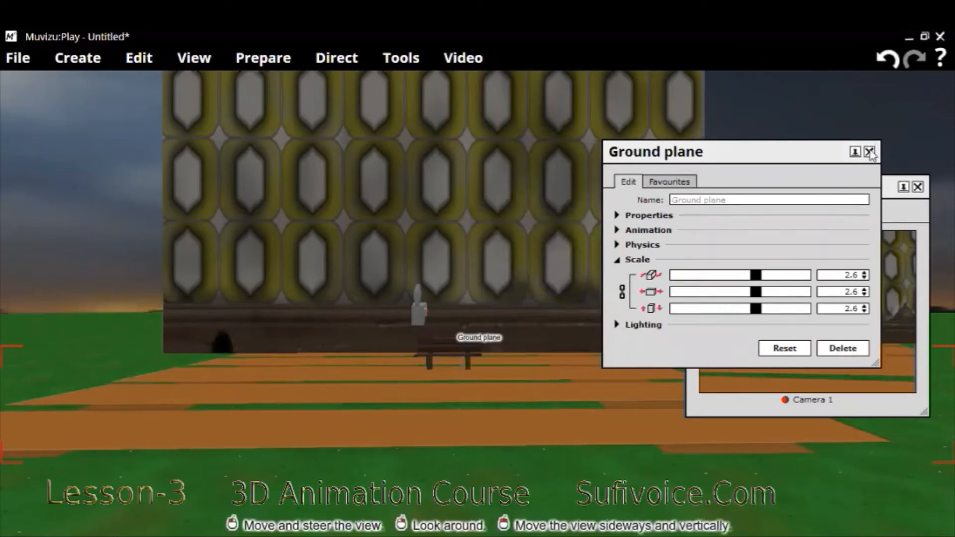
# - Enlarge the bench uniformly to a scale of 3.2 in its edit settings and close them
pyautogui.click(440, 356)
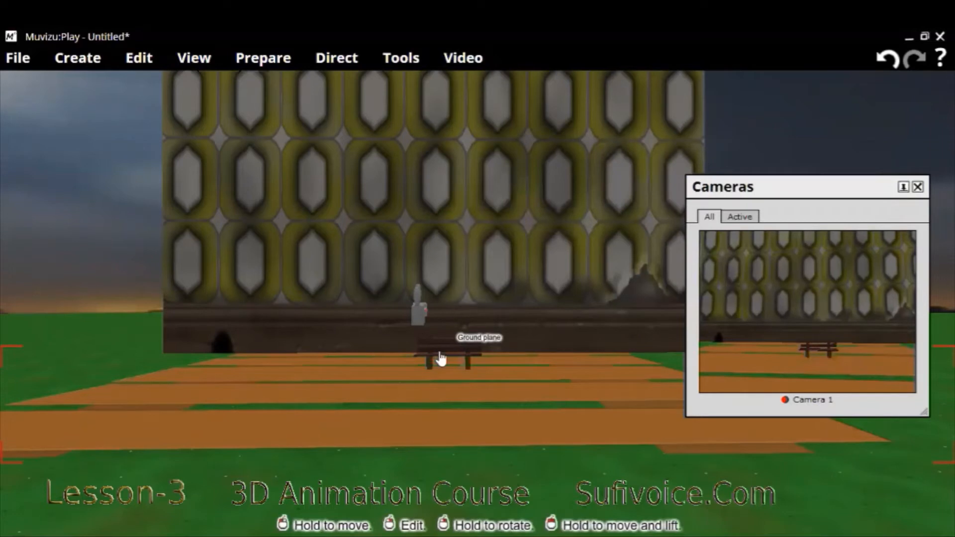
pyautogui.click(437, 350)
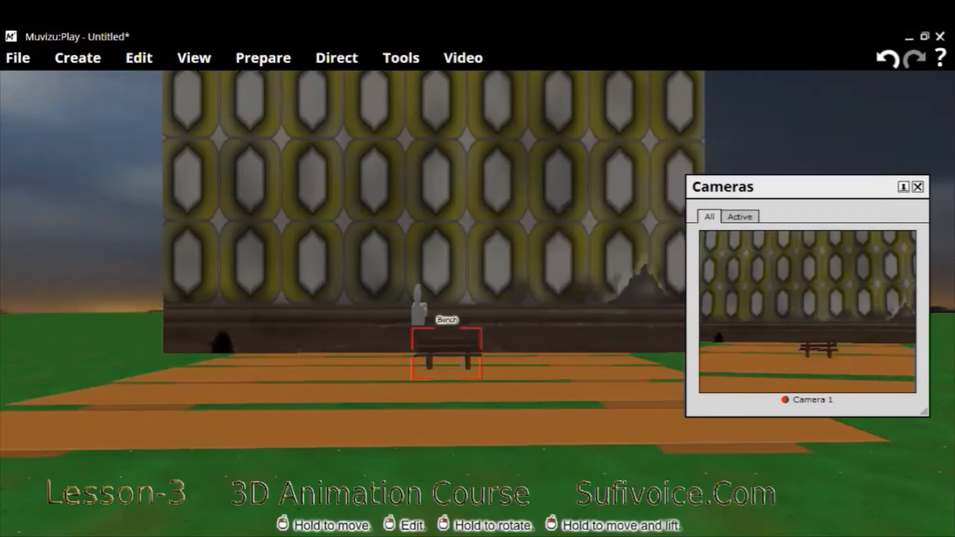
pyautogui.rightClick(486, 170)
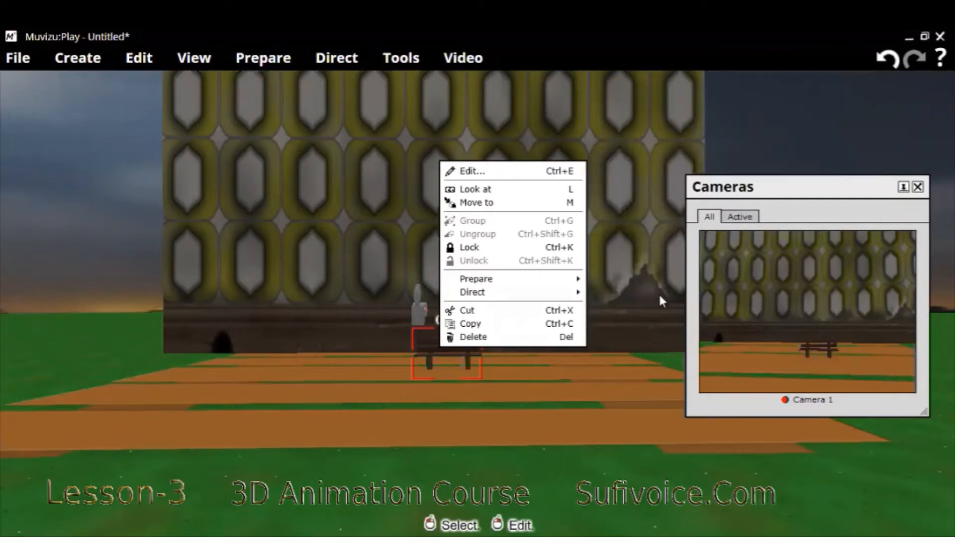
pyautogui.hotkey('ctrl', 'e')
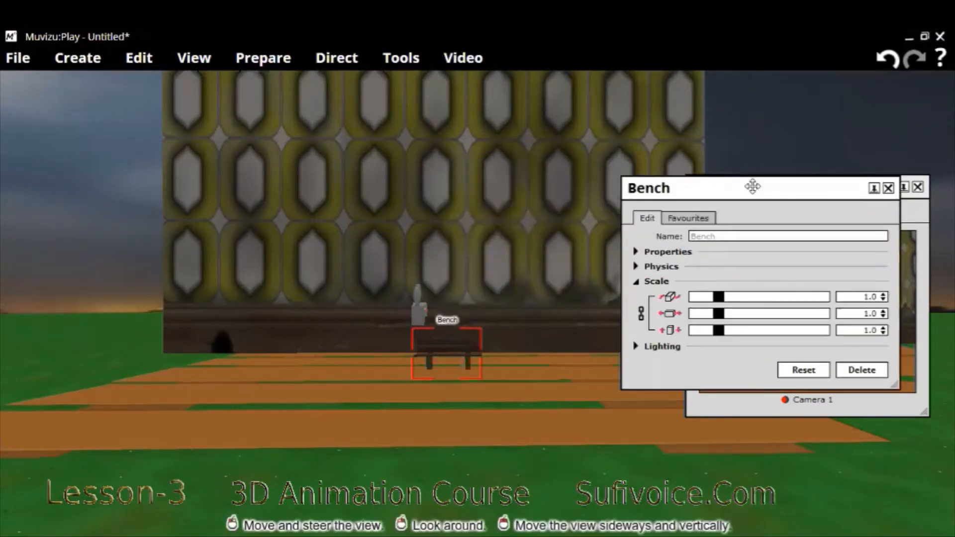
pyautogui.moveTo(752, 187); pyautogui.dragTo(213, 277)
pyautogui.moveTo(180, 386); pyautogui.dragTo(237, 394)
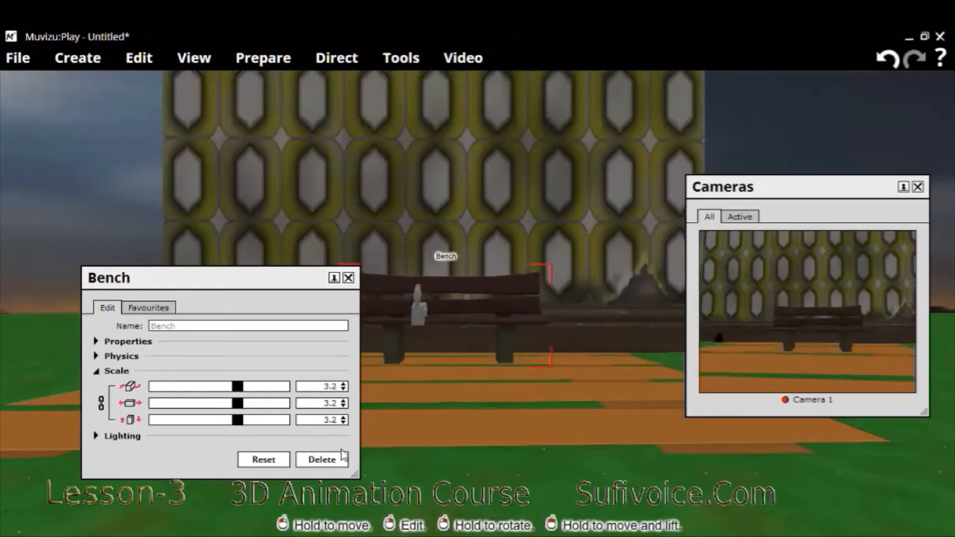
pyautogui.click(349, 278)
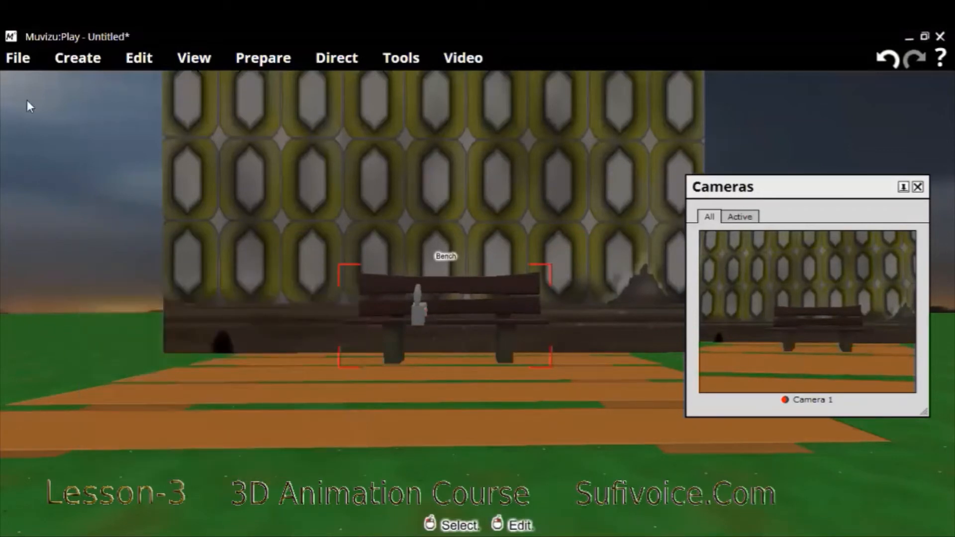
# - Create the first unlocked male character from the library, place him on the grass in front of the bench, and close the library
pyautogui.click(59, 68)
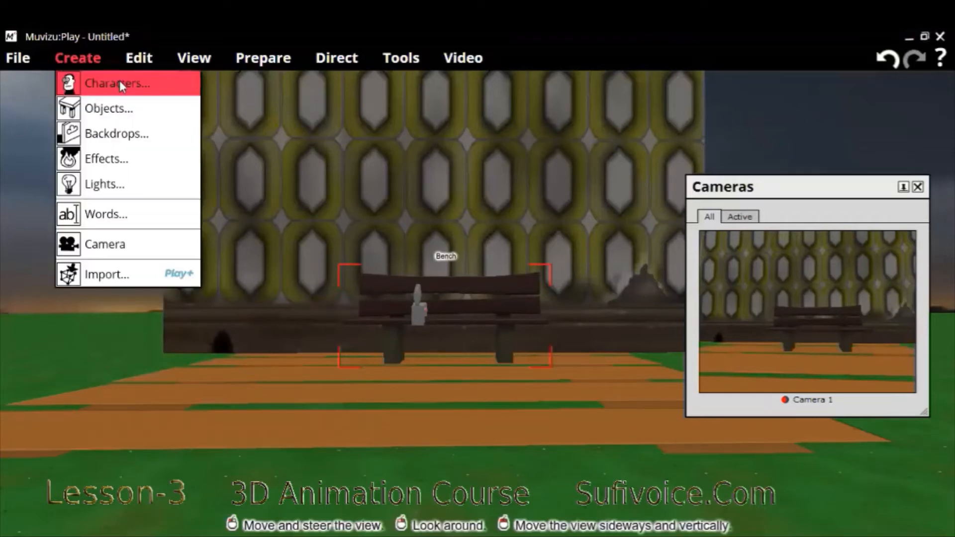
pyautogui.click(119, 84)
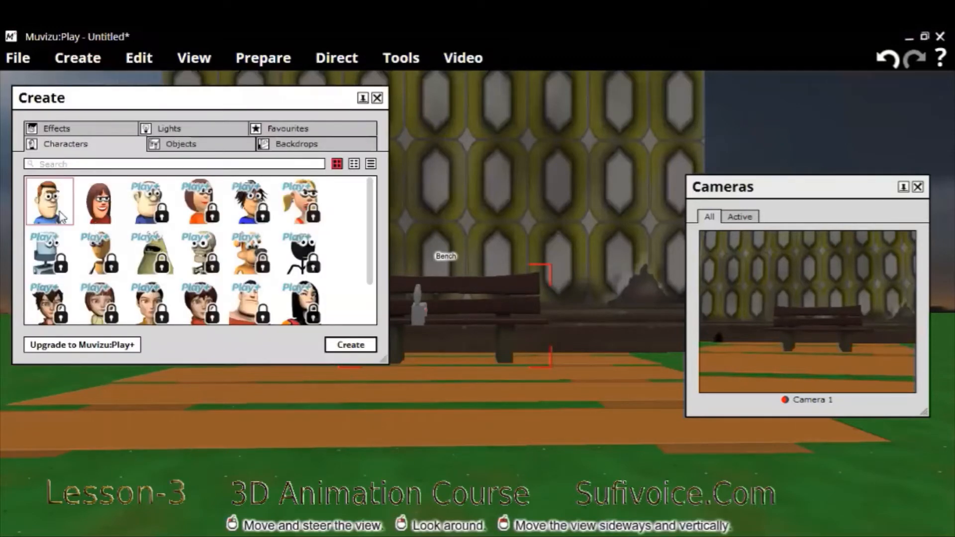
pyautogui.click(361, 344)
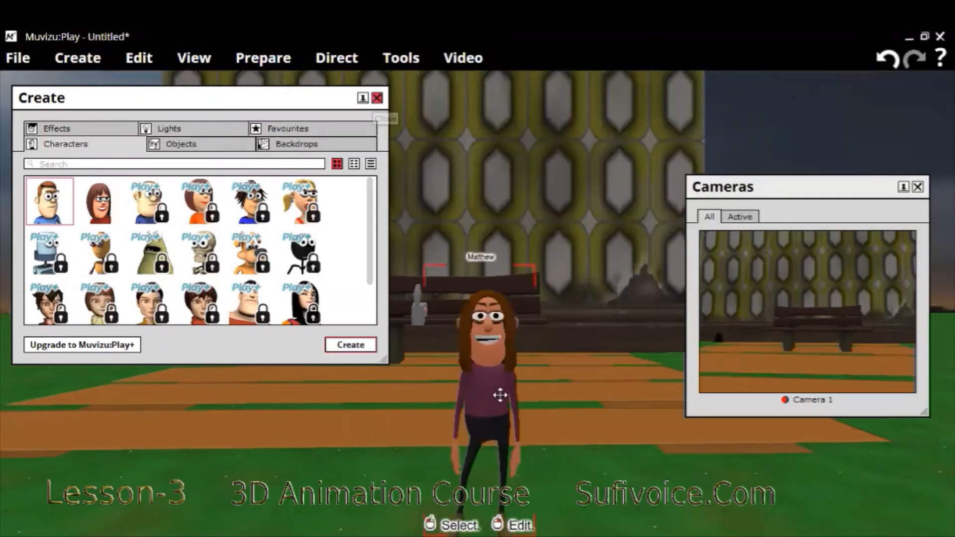
pyautogui.click(377, 97)
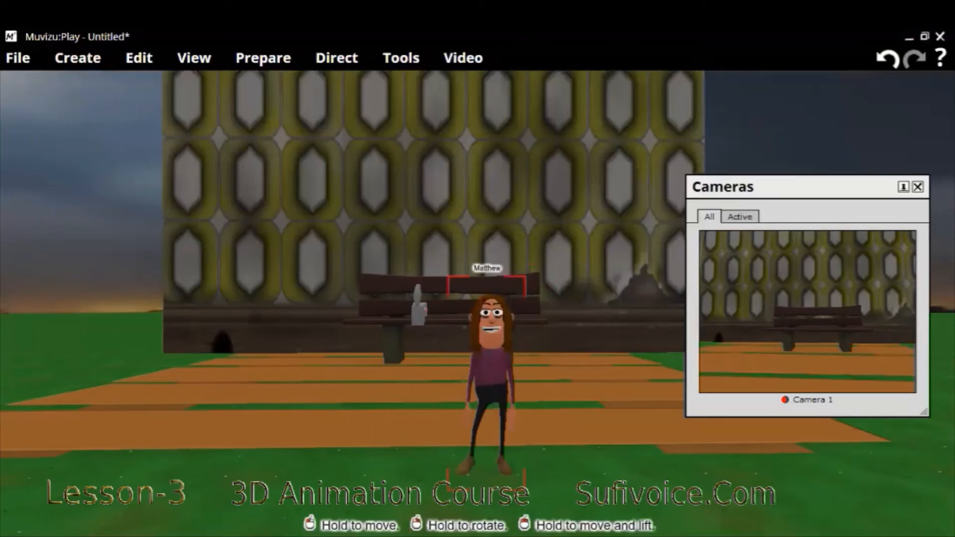
# - Move the character back from the grass onto the wooden floor in front of the bench
pyautogui.moveTo(491, 367); pyautogui.dragTo(496, 373)
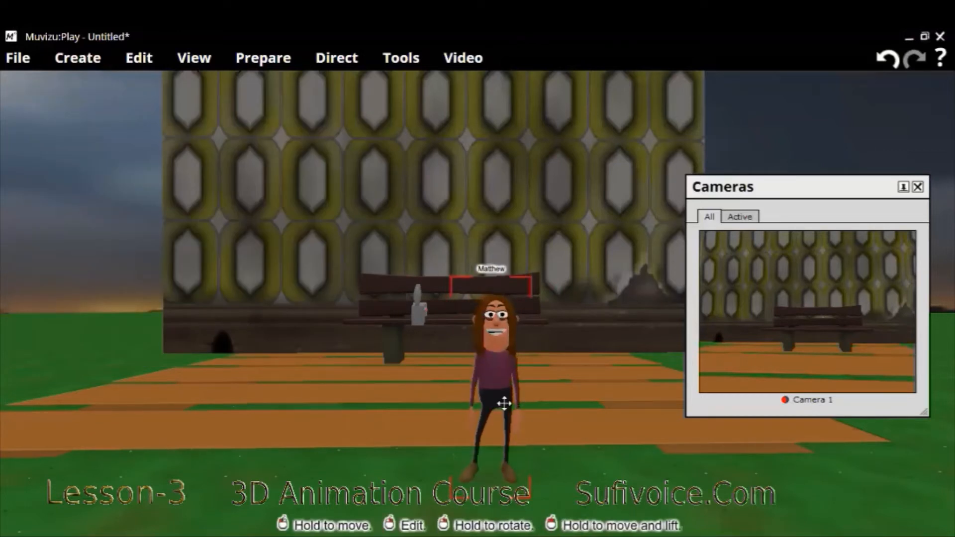
pyautogui.moveTo(496, 372); pyautogui.dragTo(493, 437)
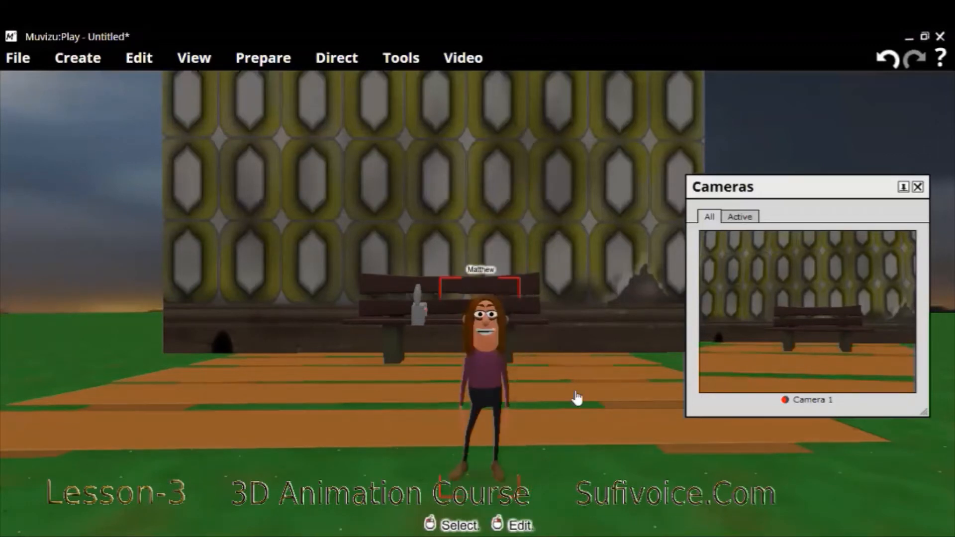
pyautogui.moveTo(485, 391); pyautogui.dragTo(486, 388)
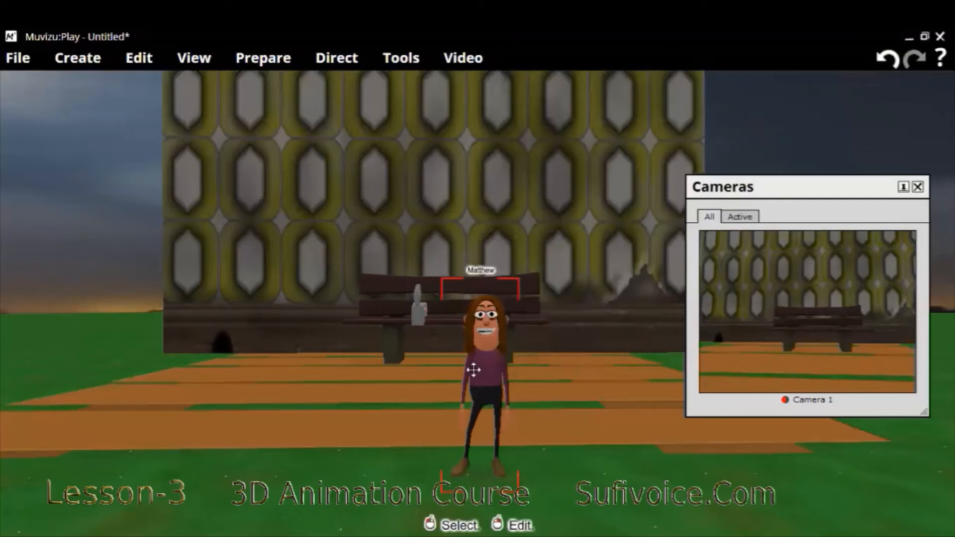
pyautogui.click(486, 387)
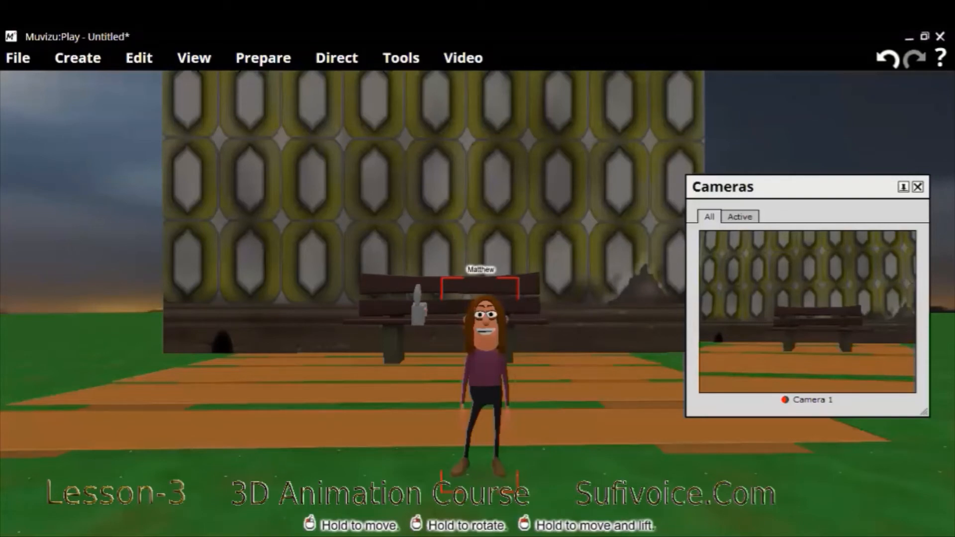
pyautogui.moveTo(496, 363); pyautogui.dragTo(461, 339)
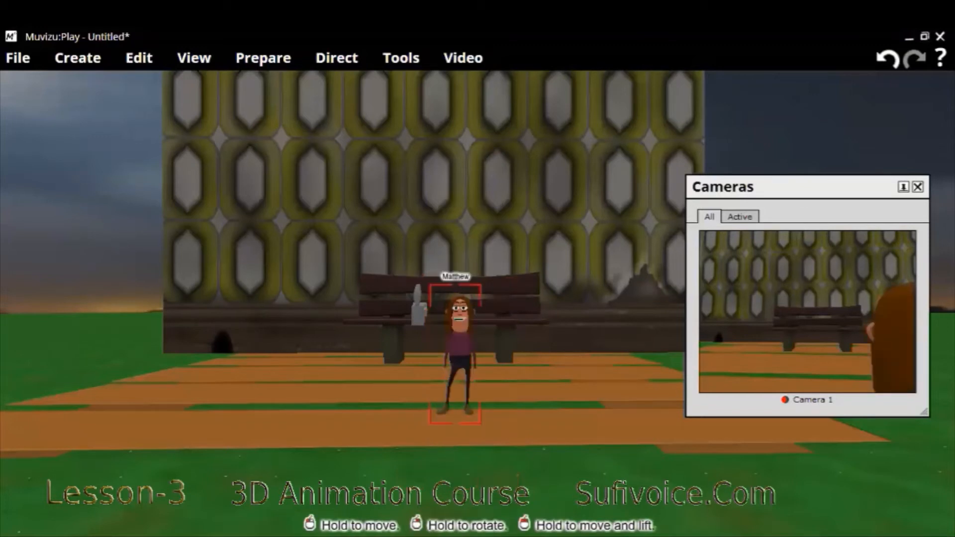
# - Open the character's appearance settings and try the Crew cut hairstyle on him
pyautogui.rightClick(460, 347)
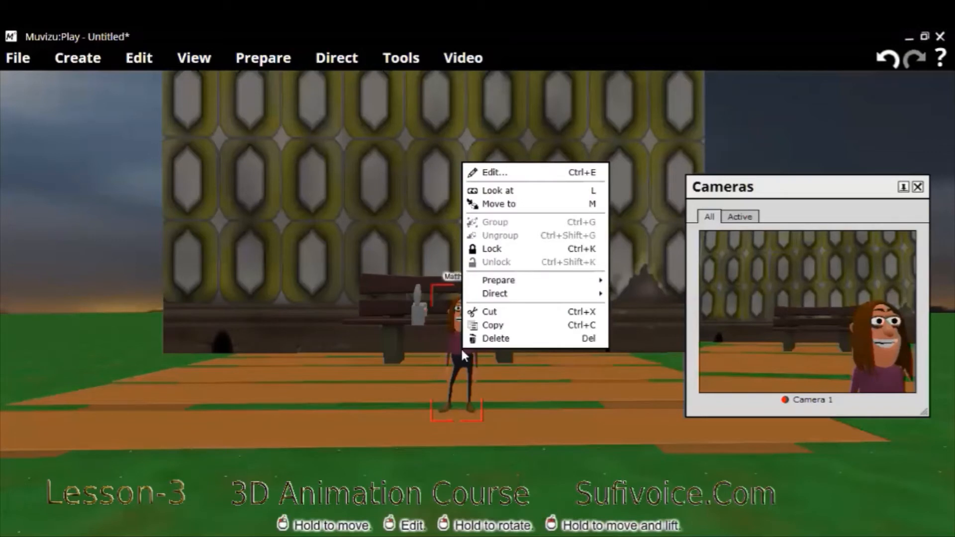
pyautogui.click(522, 179)
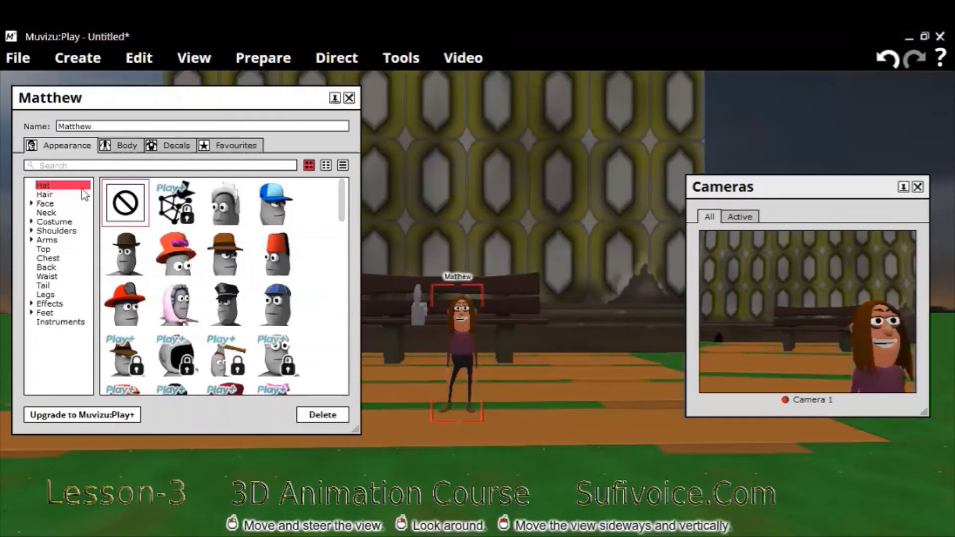
pyautogui.click(49, 195)
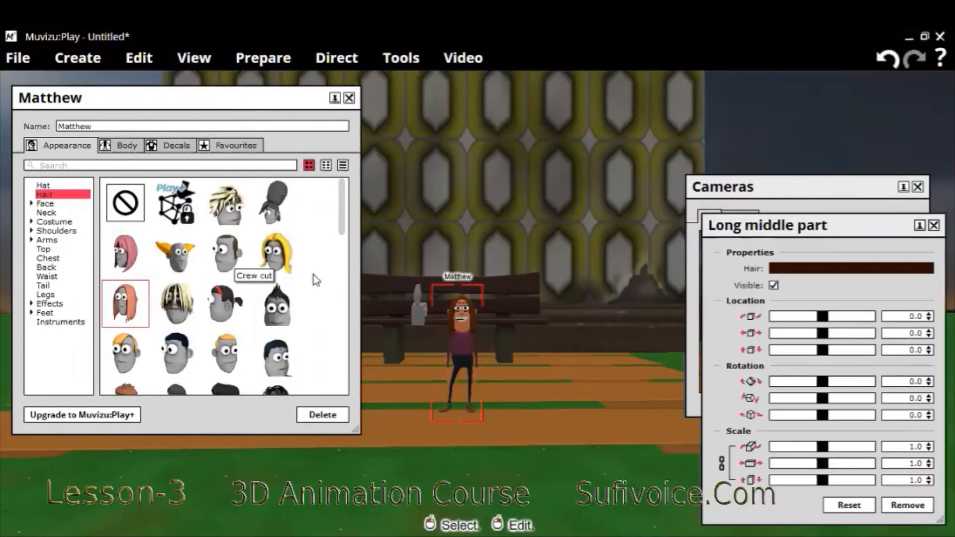
pyautogui.click(230, 263)
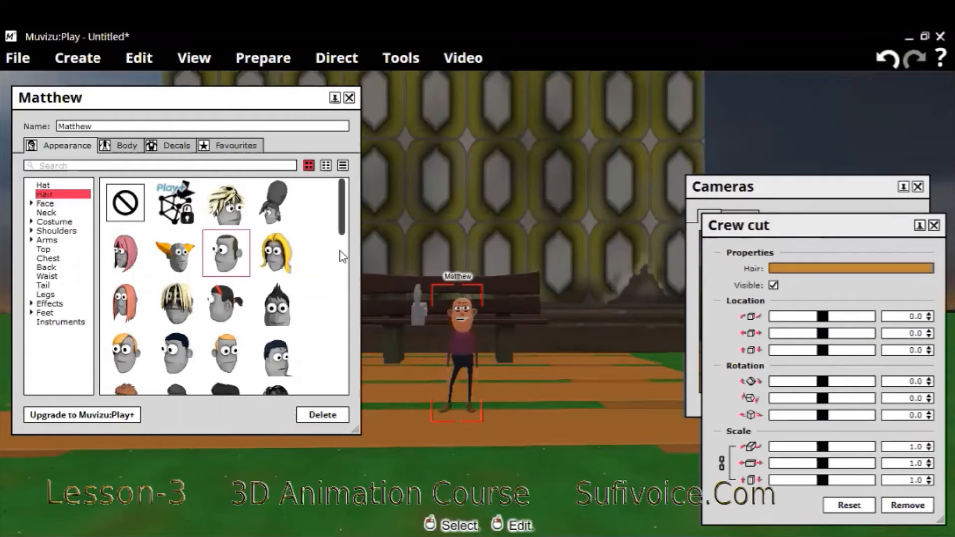
# - Try Short hair, switch the character's hairstyle to Small spiky fringe, and enlarge the hair very slightly in all directions
pyautogui.scroll(-2, 341, 260)
pyautogui.scroll(-1, 341, 260)
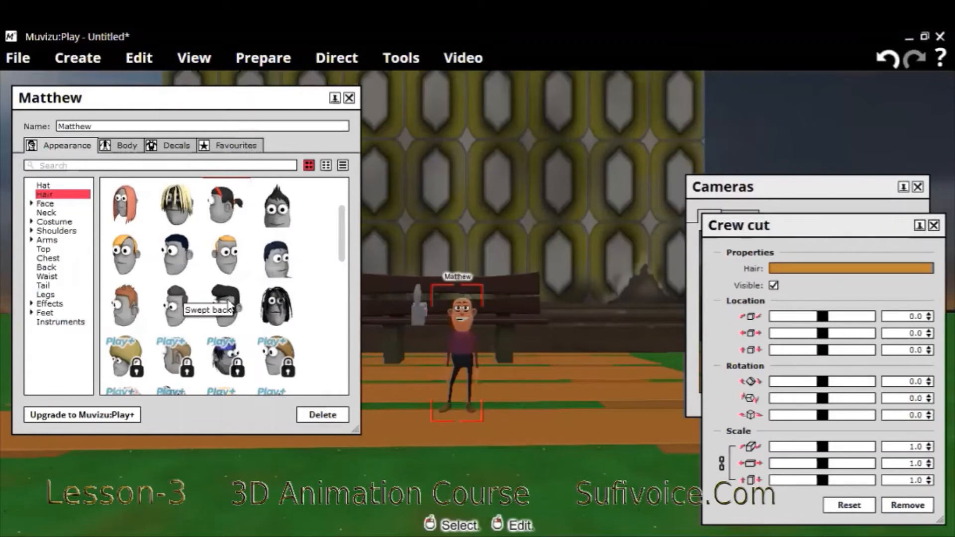
pyautogui.click(176, 255)
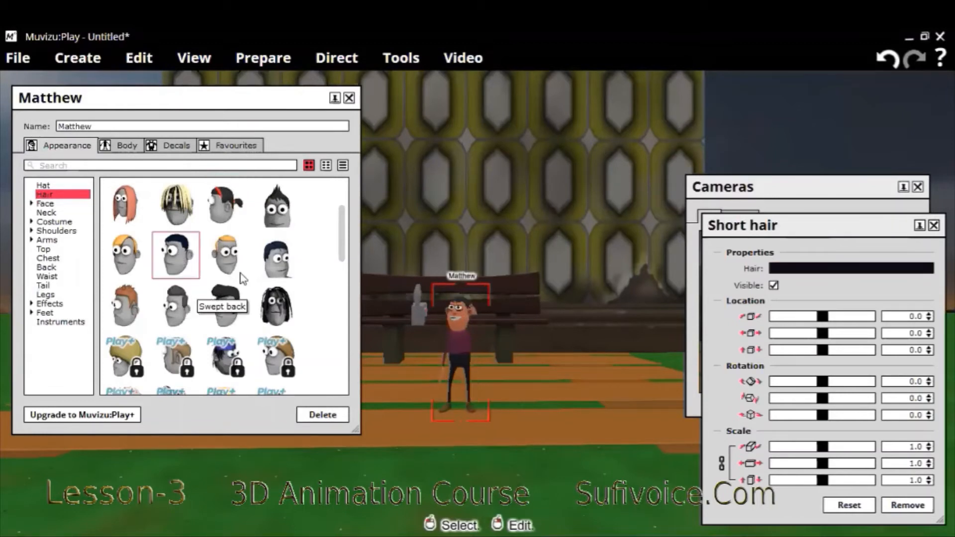
pyautogui.click(279, 264)
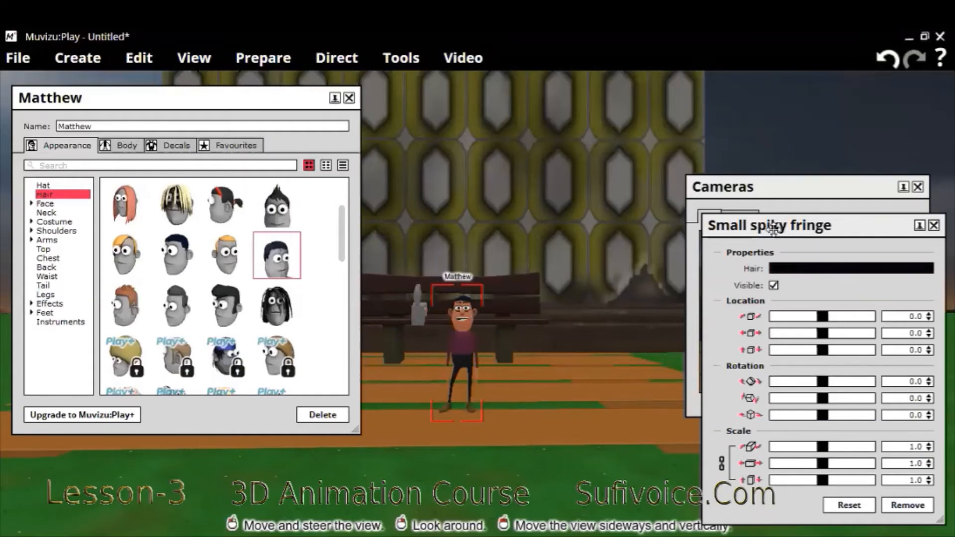
pyautogui.moveTo(773, 228); pyautogui.dragTo(721, 220)
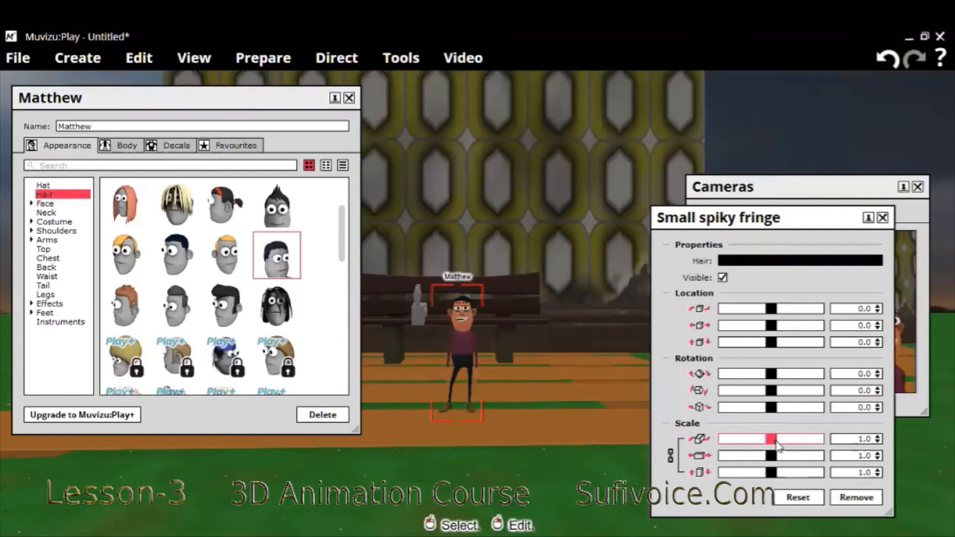
pyautogui.moveTo(776, 441); pyautogui.dragTo(778, 442)
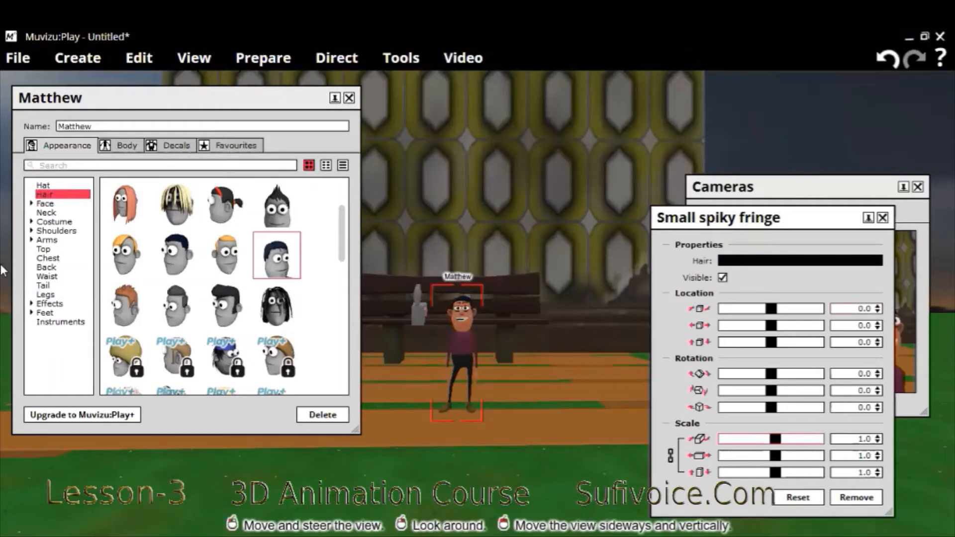
# - Look through the character's Face, Neck, Costume, Shoulders, Arms, Top, Back, Waist, Tail and Legs appearance categories for available clothing and accessories
pyautogui.click(44, 204)
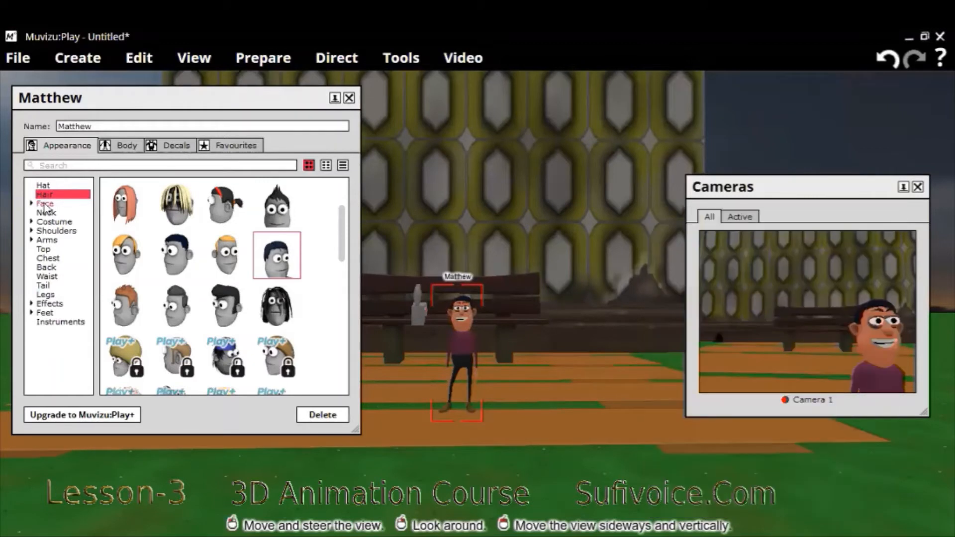
pyautogui.click(44, 205)
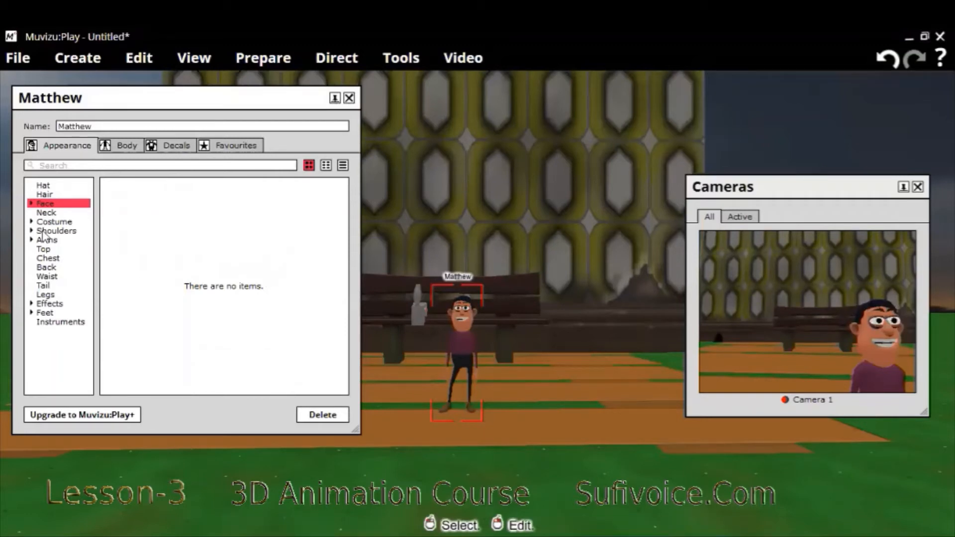
pyautogui.click(46, 213)
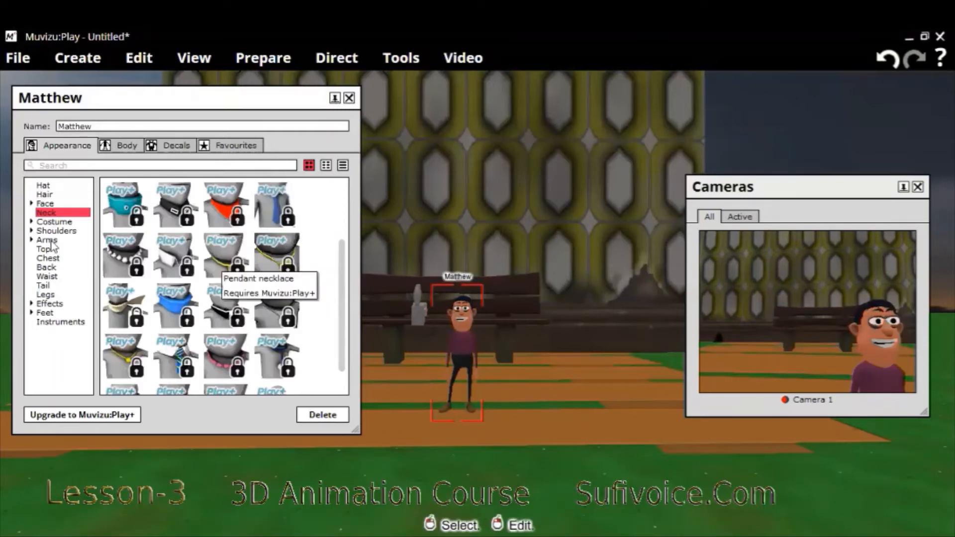
pyautogui.click(54, 222)
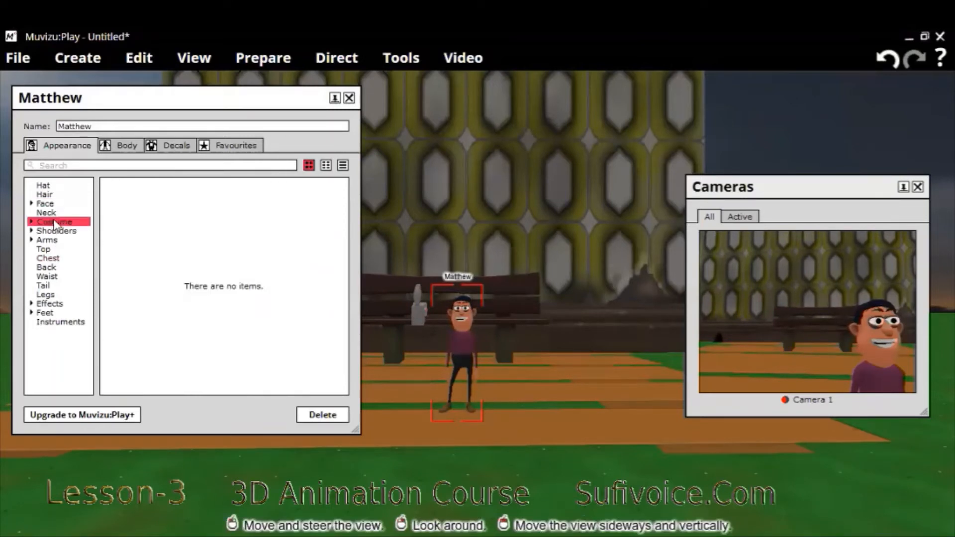
pyautogui.click(57, 232)
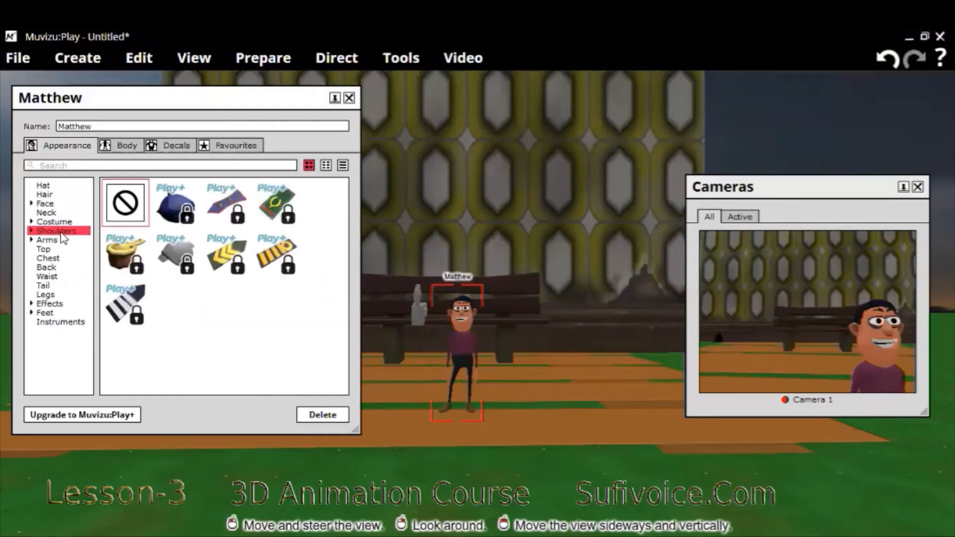
pyautogui.click(52, 241)
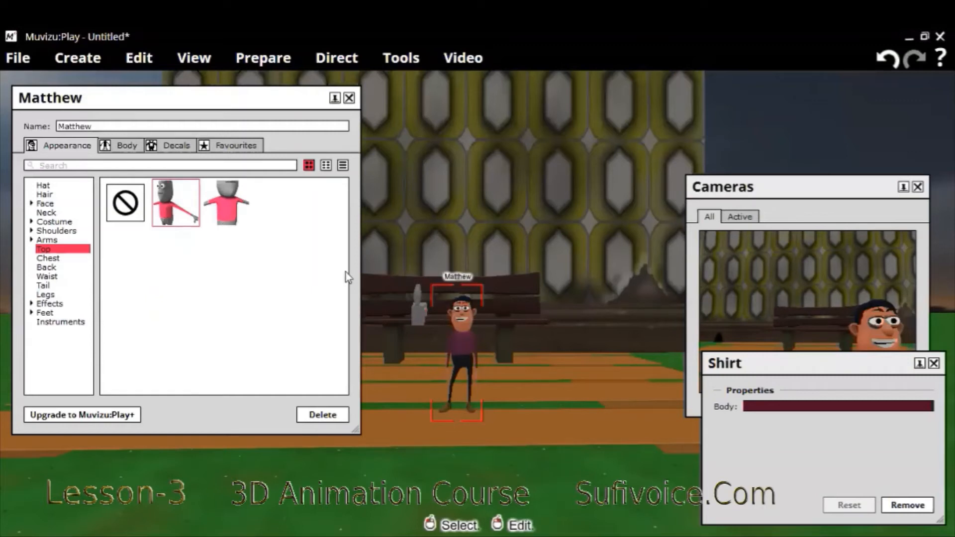
pyautogui.click(46, 268)
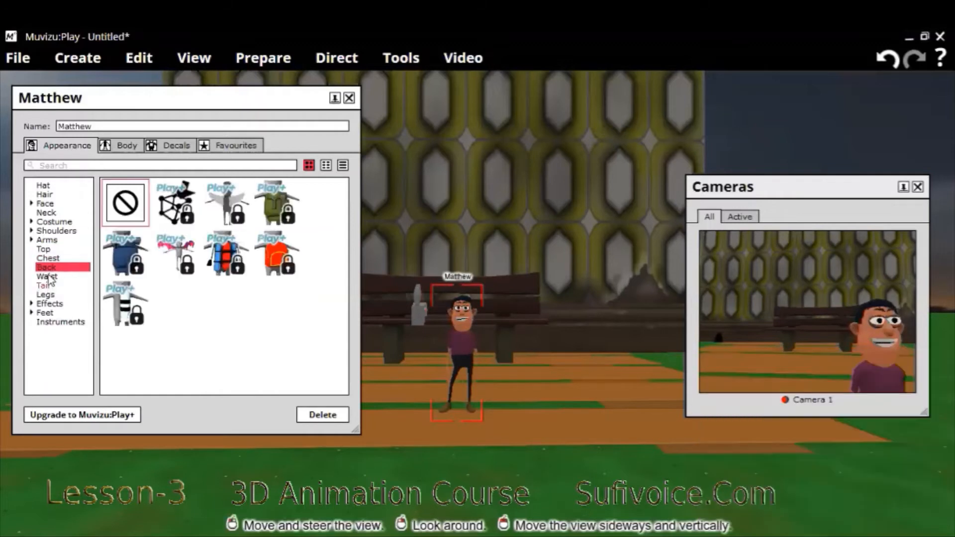
pyautogui.click(49, 277)
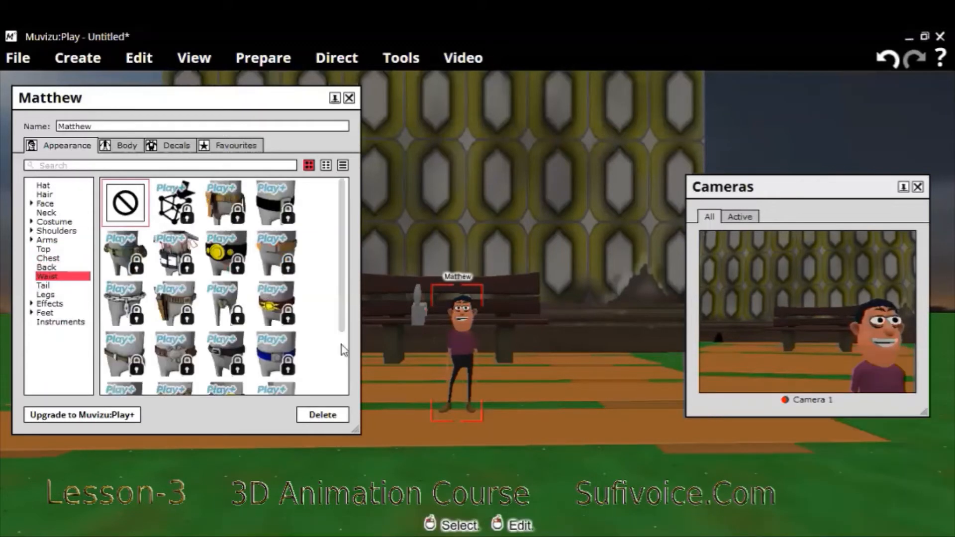
pyautogui.scroll(-3, 223, 299)
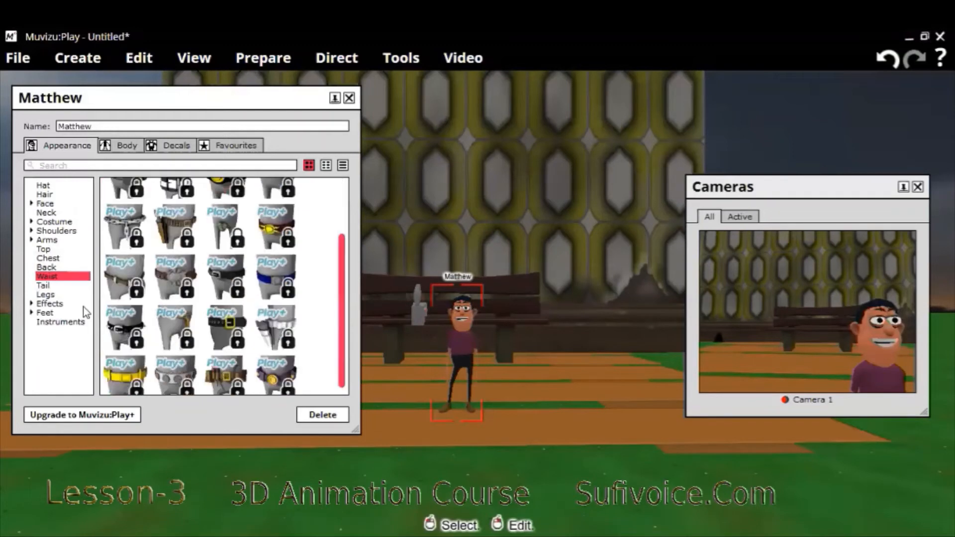
pyautogui.click(44, 287)
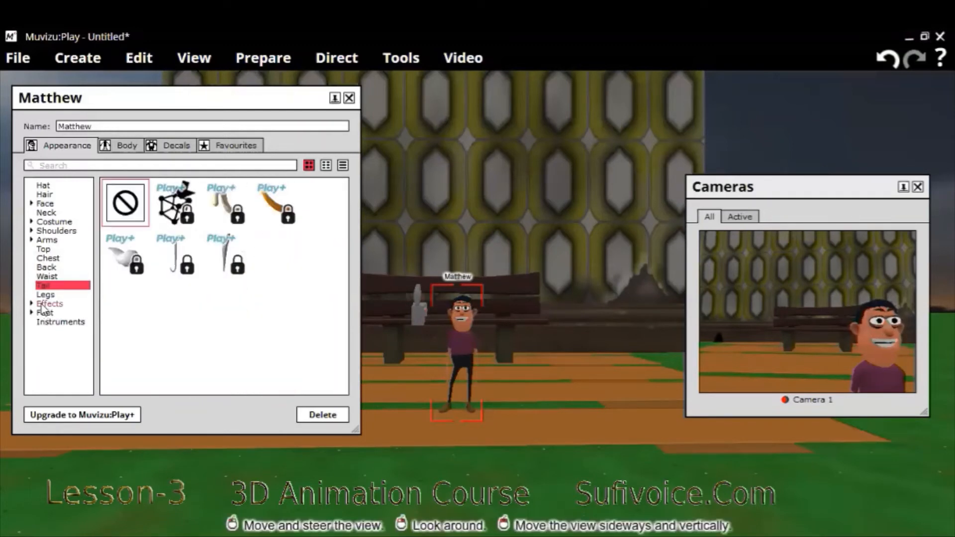
pyautogui.click(55, 294)
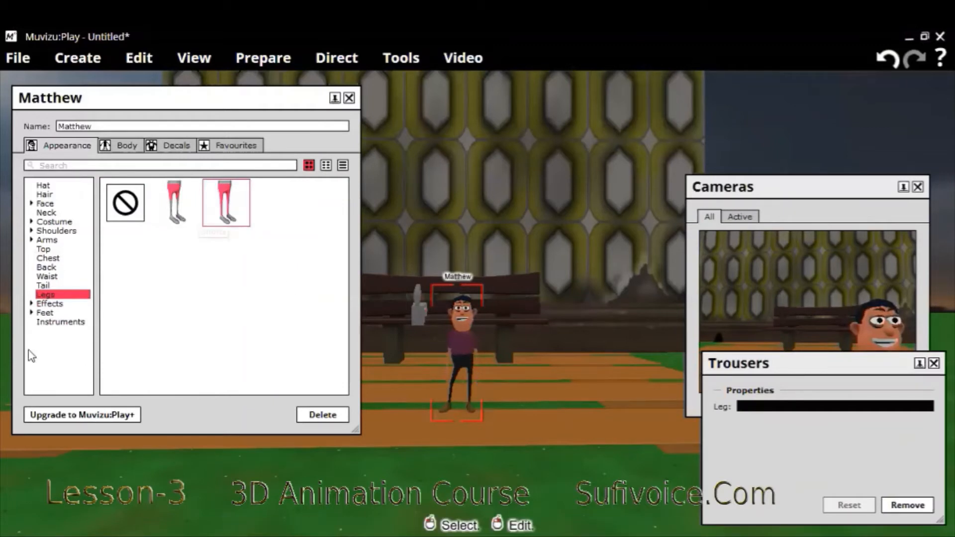
# - Look through the character's Effects, Feet and Instruments appearance categories
pyautogui.click(43, 313)
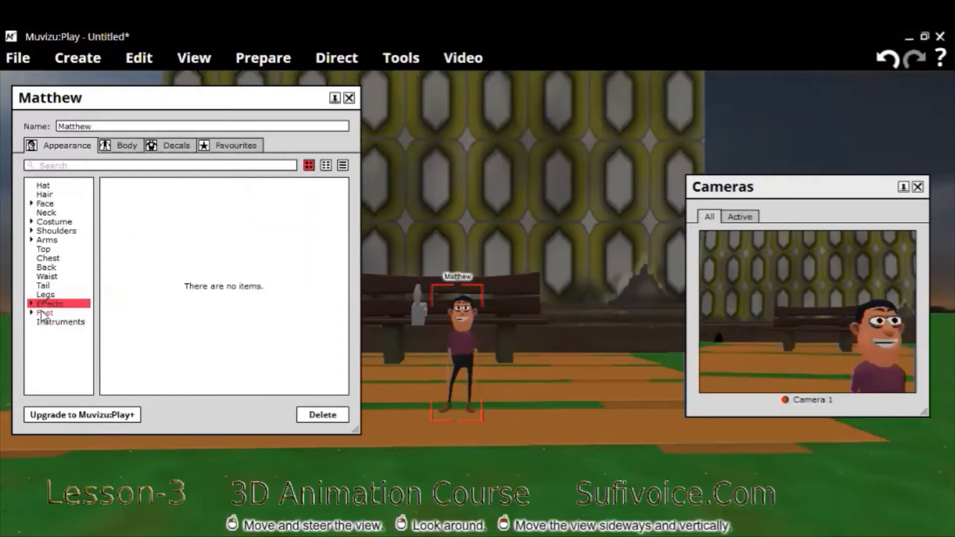
pyautogui.click(46, 325)
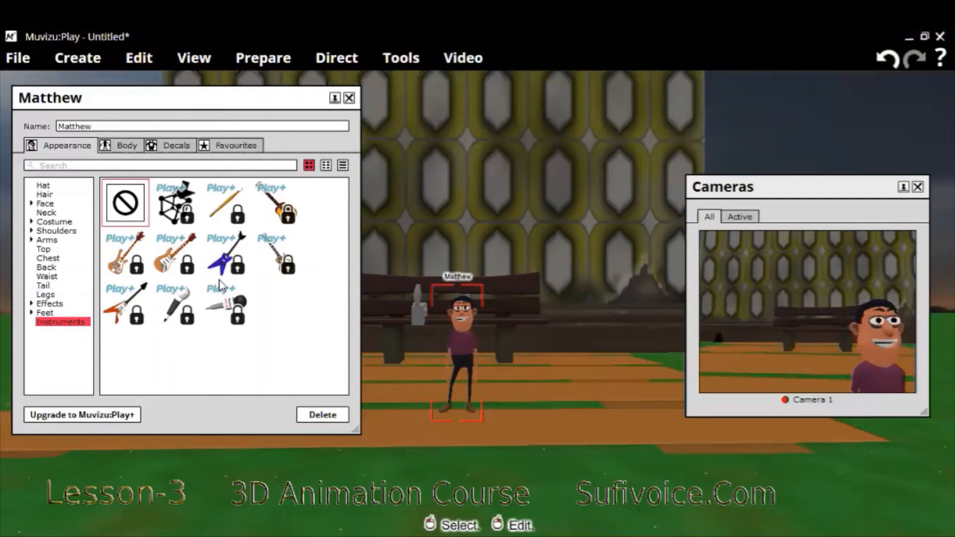
# - Try the Doctor preset from the favourites on the male character and switch him to the Upper class preset
pyautogui.click(222, 149)
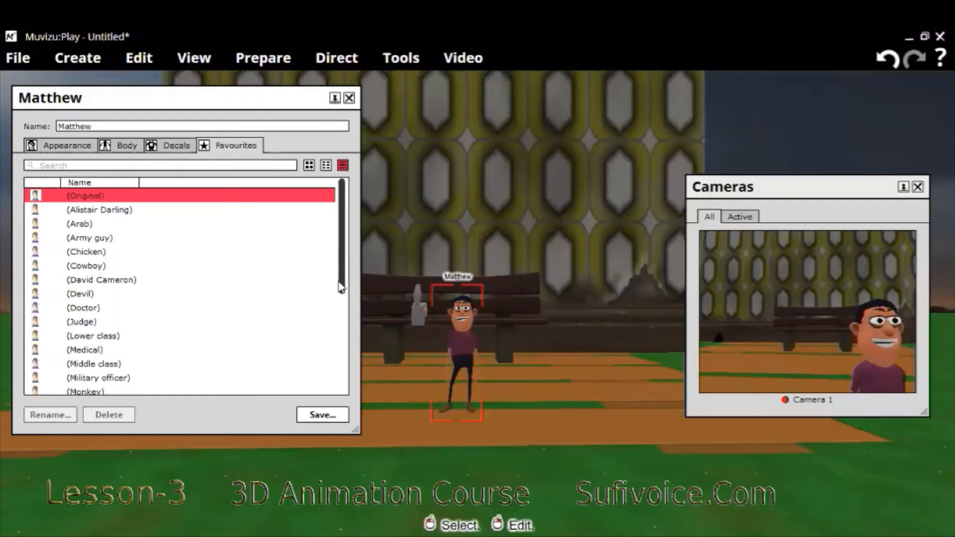
pyautogui.moveTo(342, 288); pyautogui.dragTo(341, 309)
pyautogui.scroll(-2, 339, 324)
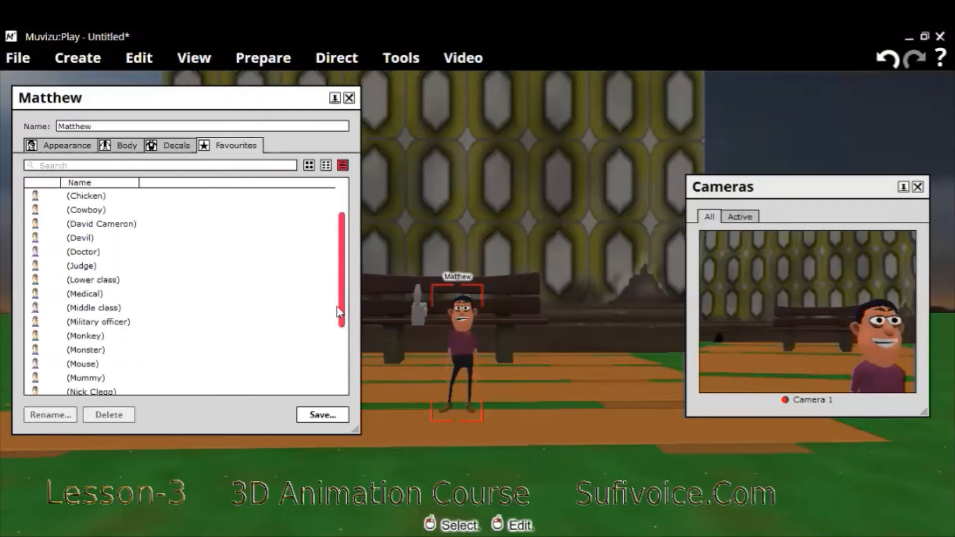
pyautogui.scroll(-1, 339, 313)
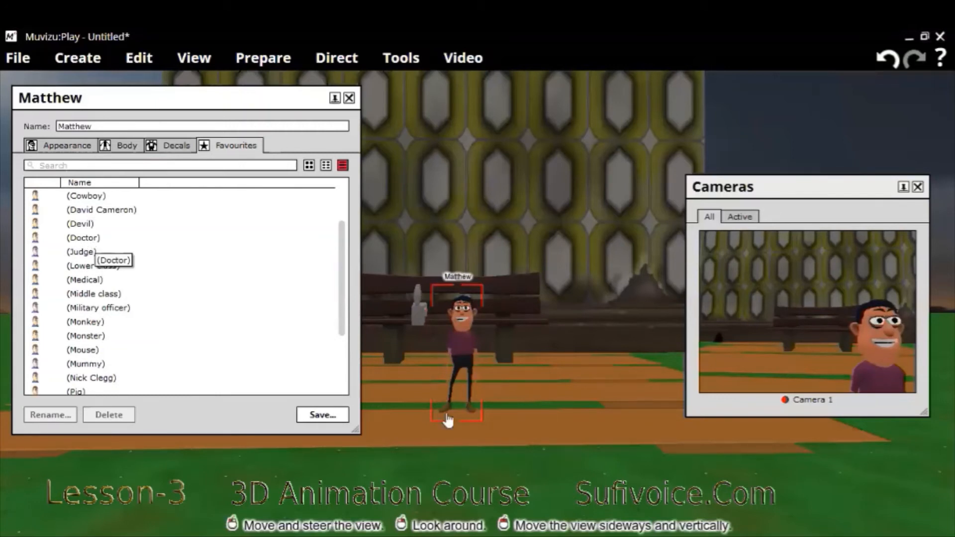
pyautogui.moveTo(469, 343); pyautogui.dragTo(469, 344)
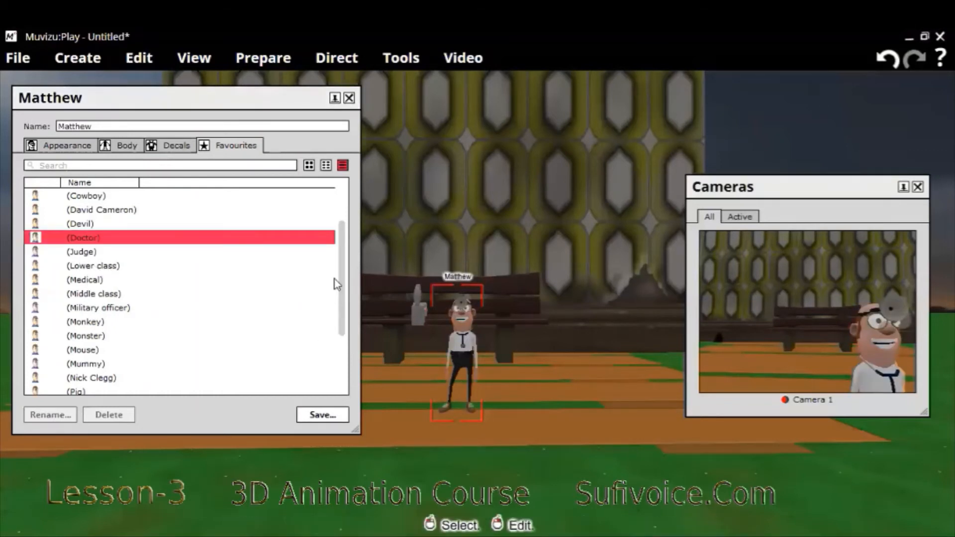
pyautogui.scroll(-3, 313, 341)
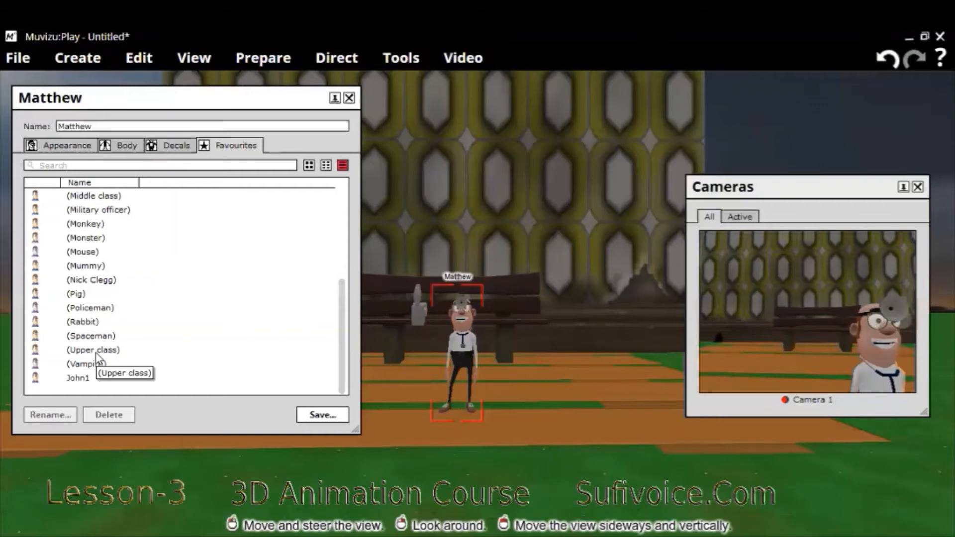
pyautogui.click(97, 352)
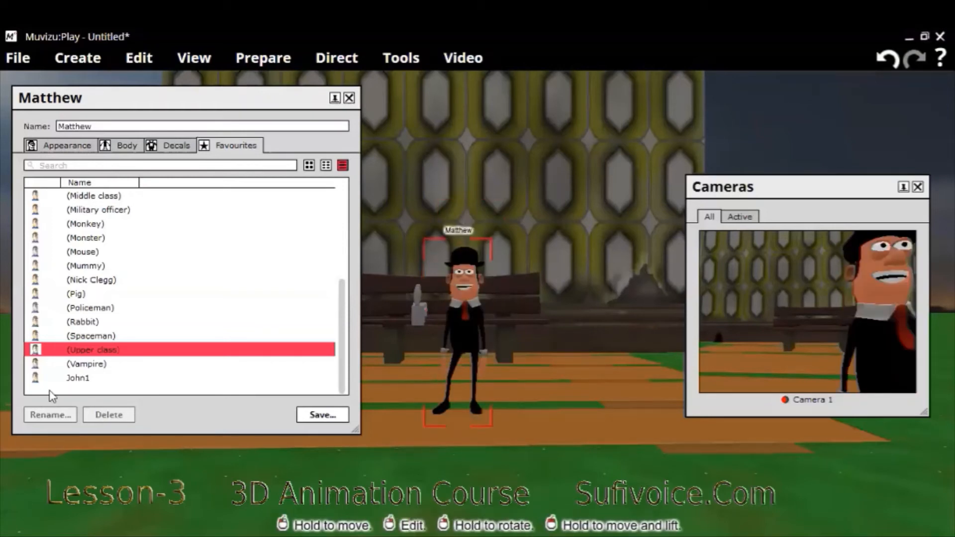
# - Set the male character's body scale to about 50.8% and his shadow base adjust to about 11.4%
pyautogui.click(126, 152)
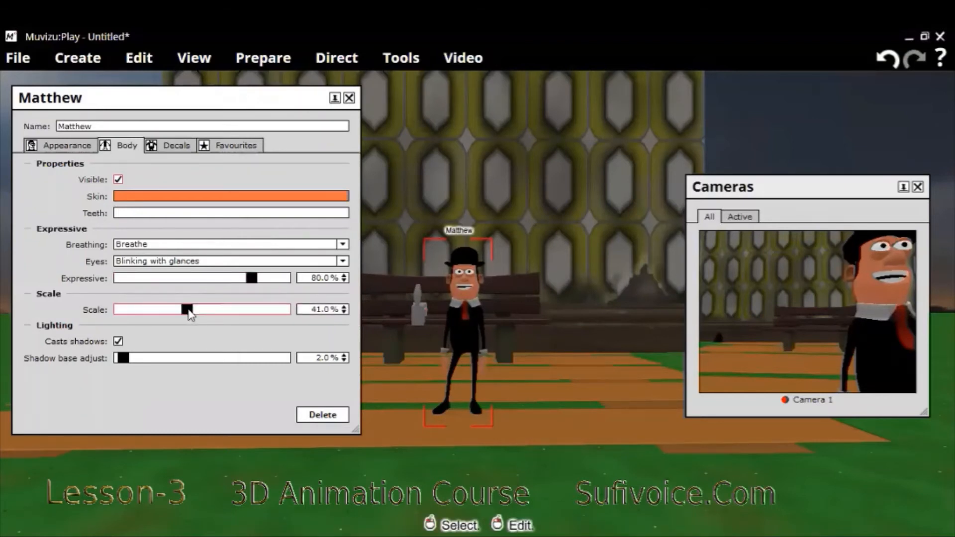
pyautogui.moveTo(189, 311)
pyautogui.mouseDown()
pyautogui.moveTo(217, 312)
pyautogui.moveTo(172, 311)
pyautogui.moveTo(211, 310)
pyautogui.moveTo(202, 310)
pyautogui.mouseUp()
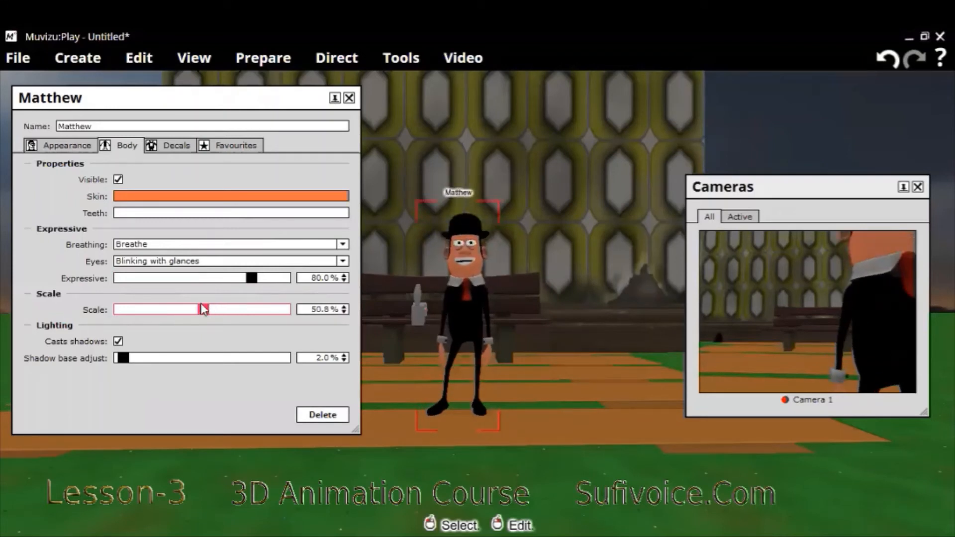
pyautogui.click(118, 342)
pyautogui.click(119, 342)
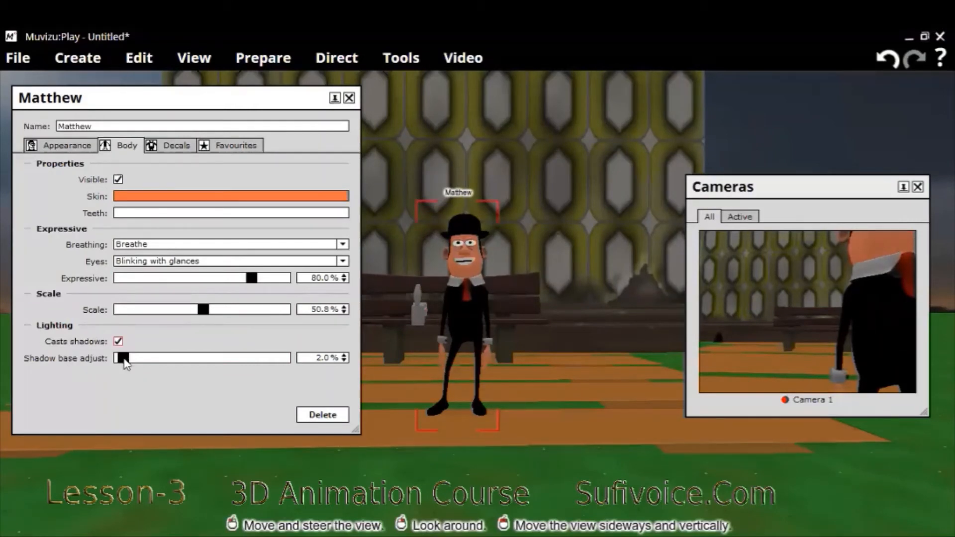
pyautogui.moveTo(129, 364); pyautogui.dragTo(144, 364)
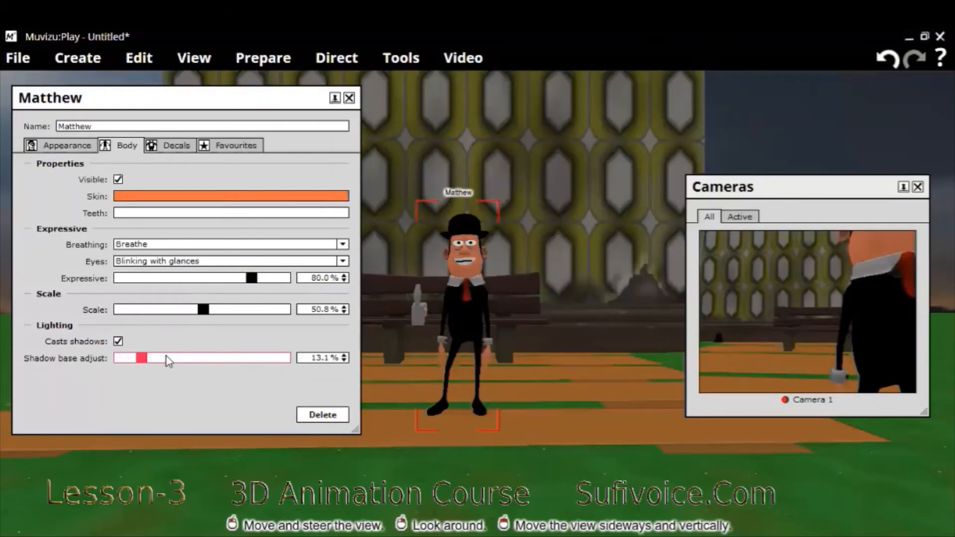
pyautogui.moveTo(166, 360); pyautogui.dragTo(143, 362)
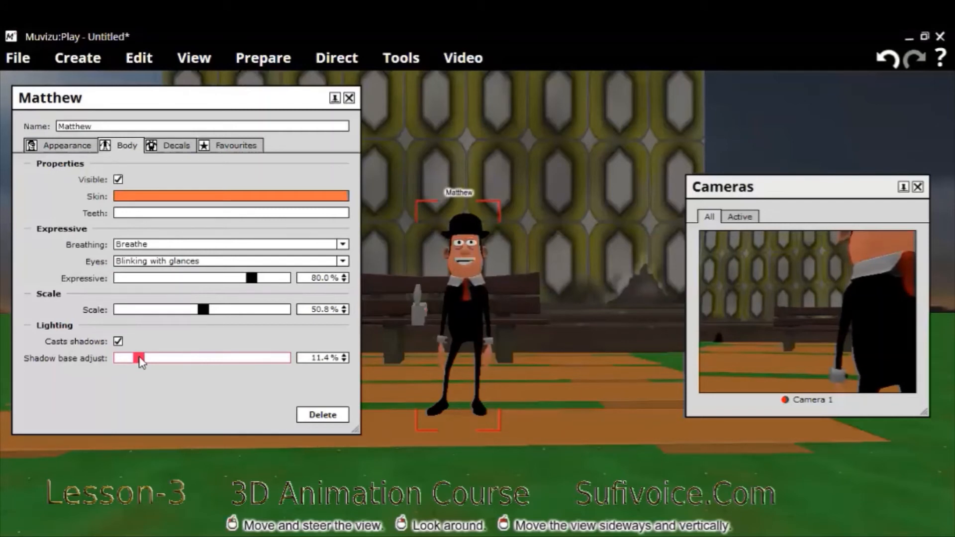
pyautogui.click(161, 147)
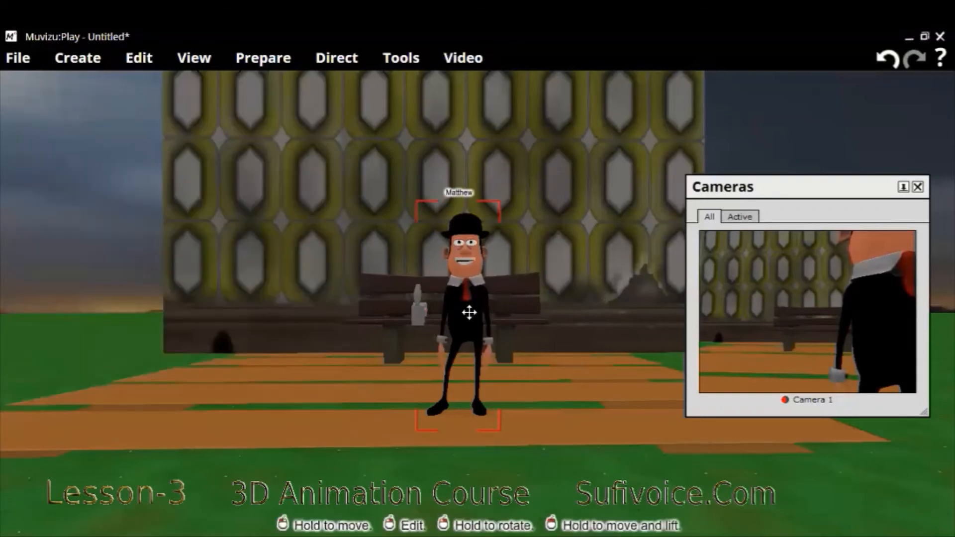
# - Move the male character back to just in front of the bench, and reposition and enlarge the Cameras preview window
pyautogui.moveTo(469, 312); pyautogui.dragTo(453, 272)
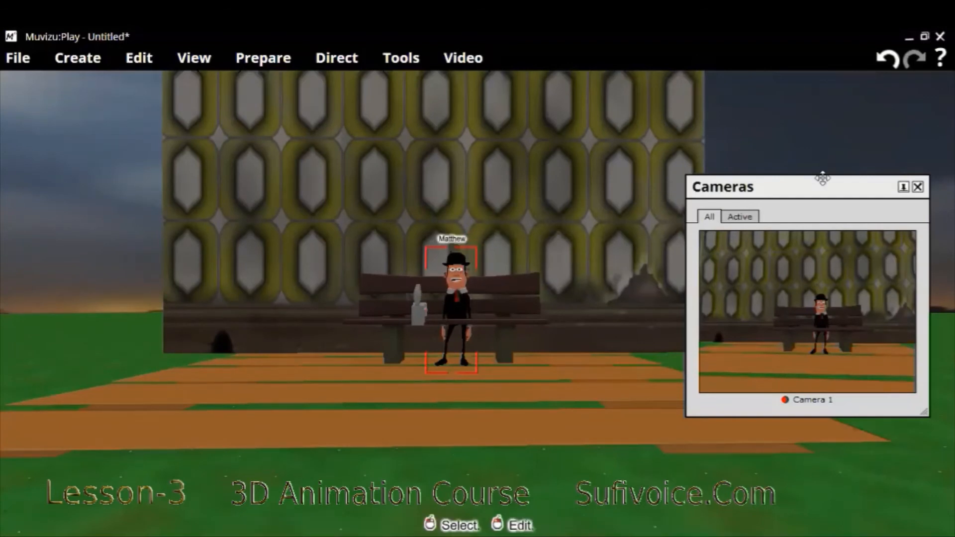
pyautogui.moveTo(823, 179); pyautogui.dragTo(775, 140)
pyautogui.moveTo(874, 372); pyautogui.dragTo(916, 401)
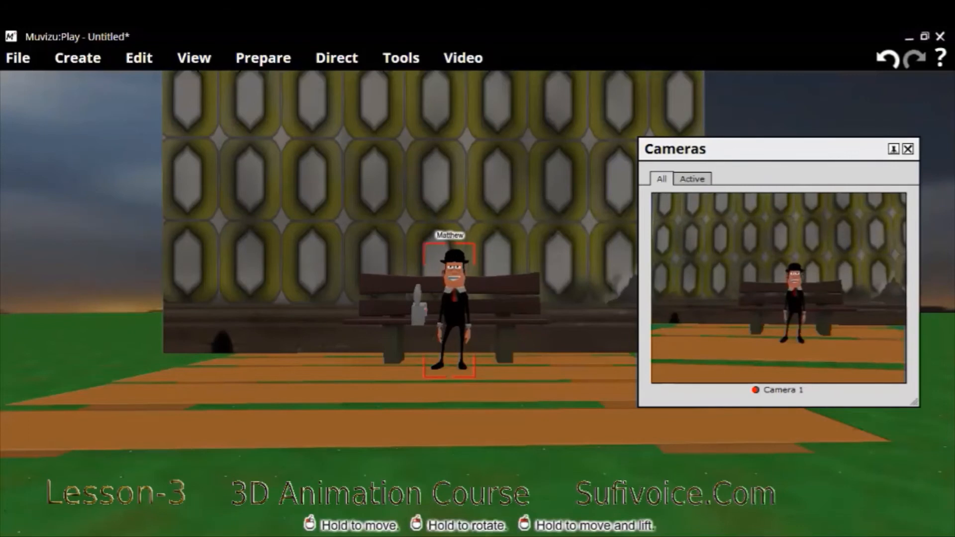
# - Scale the male character up slightly from 50.8% and shift him in front of the bench's left end
pyautogui.rightClick(452, 311)
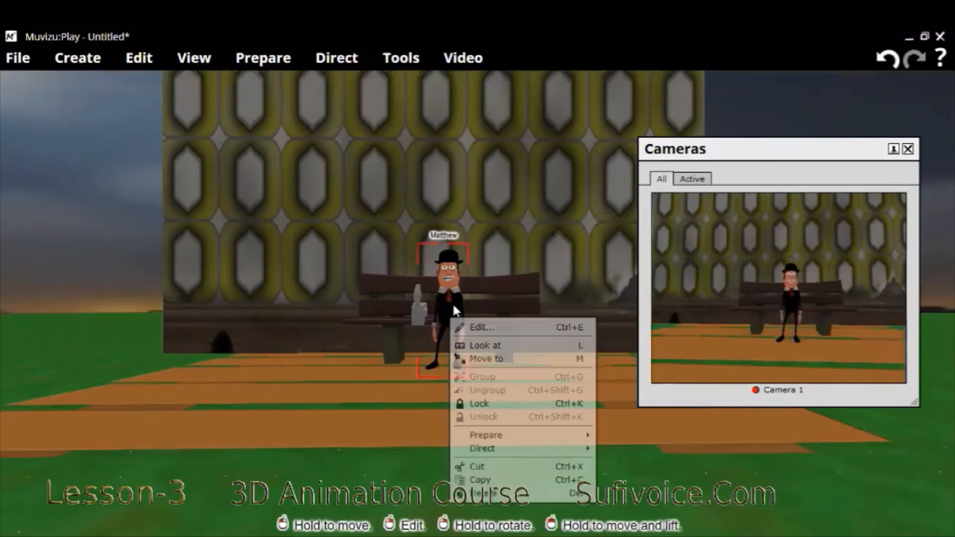
pyautogui.click(533, 334)
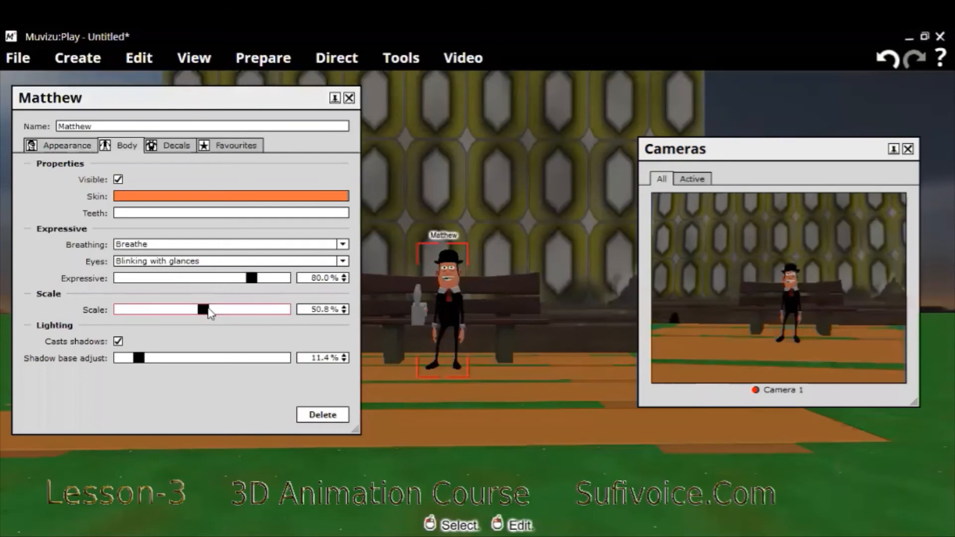
pyautogui.moveTo(208, 307); pyautogui.dragTo(219, 312)
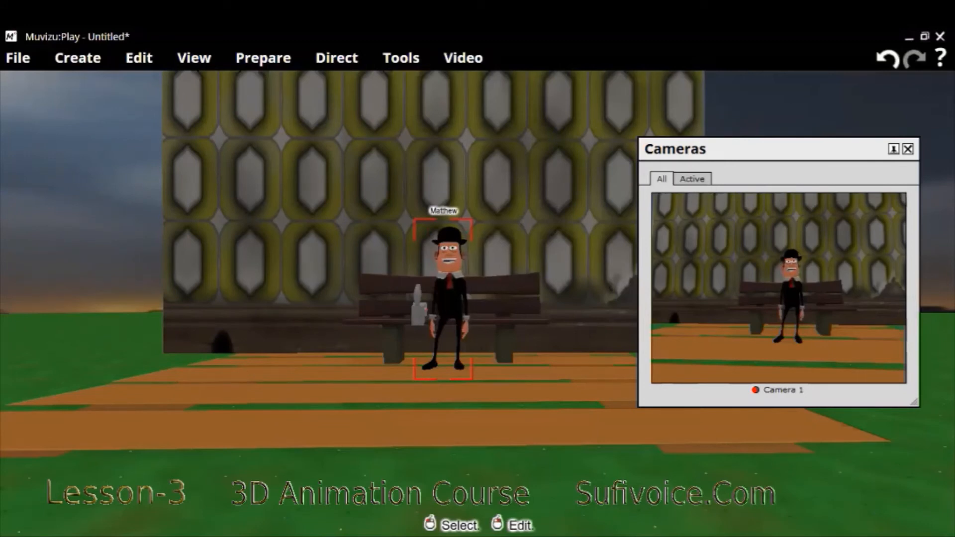
pyautogui.moveTo(457, 289); pyautogui.dragTo(419, 289)
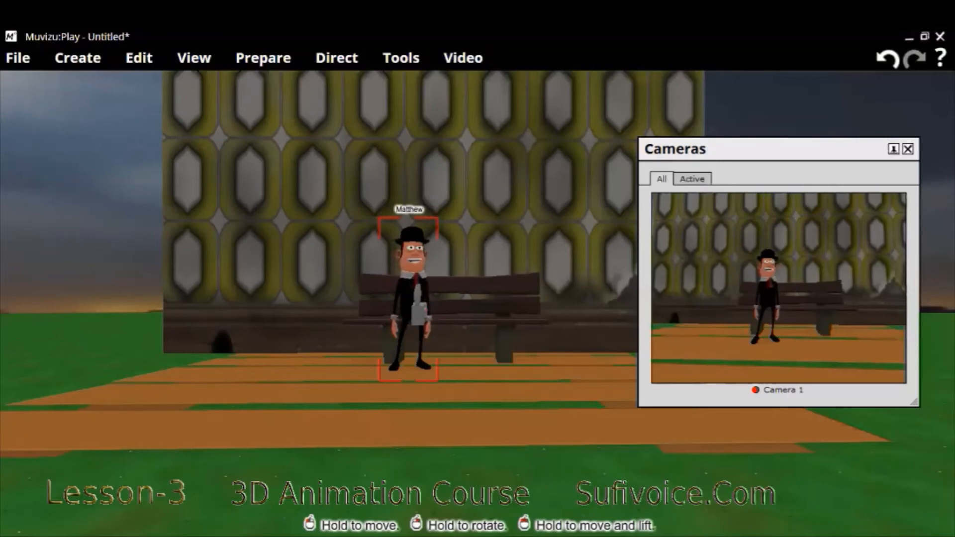
# - Add the long-haired female character from the character library and place her on the grass in front of the wooden floor
pyautogui.click(64, 59)
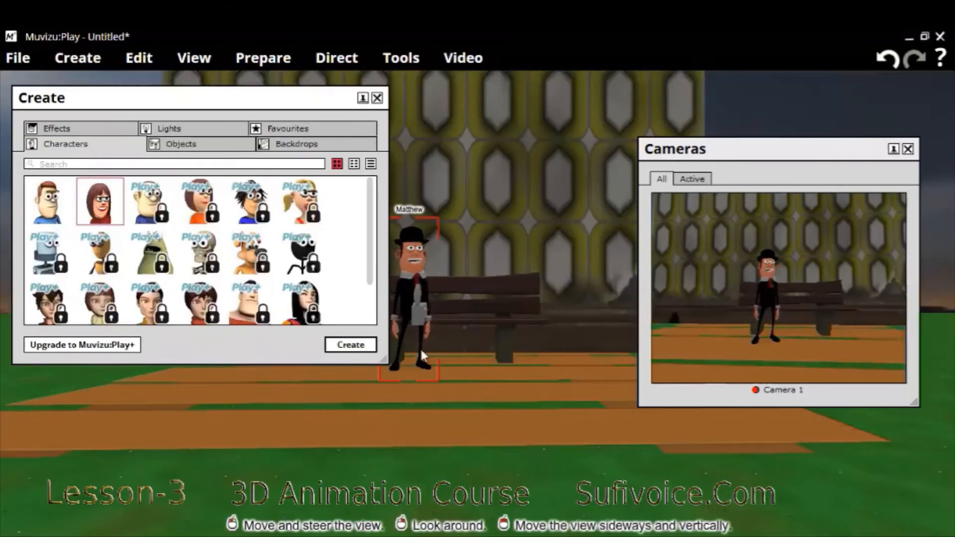
pyautogui.click(351, 345)
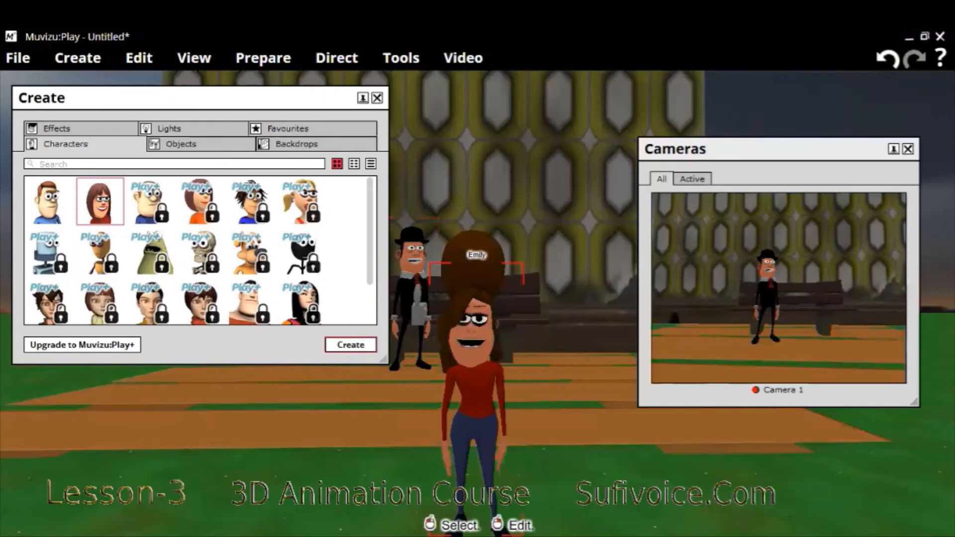
pyautogui.moveTo(475, 391); pyautogui.dragTo(486, 349)
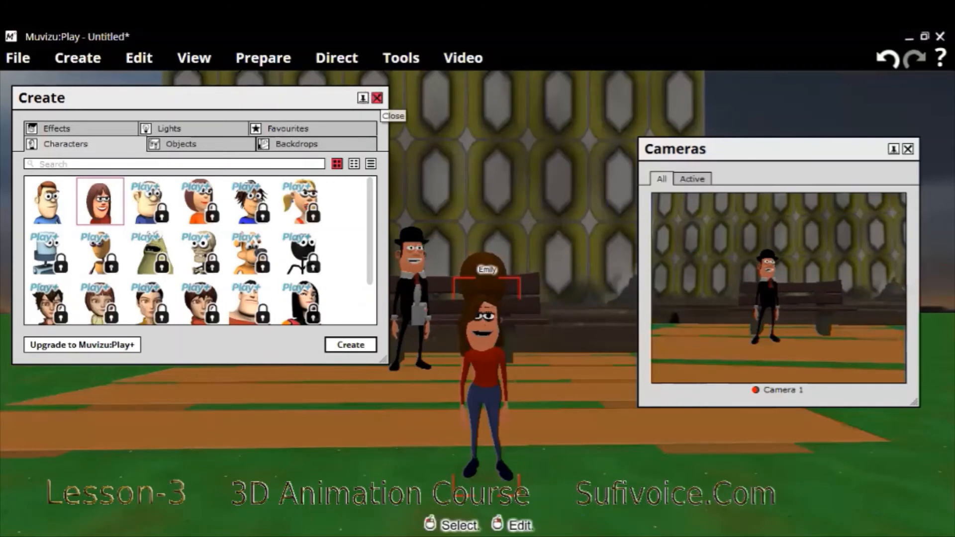
pyautogui.click(377, 97)
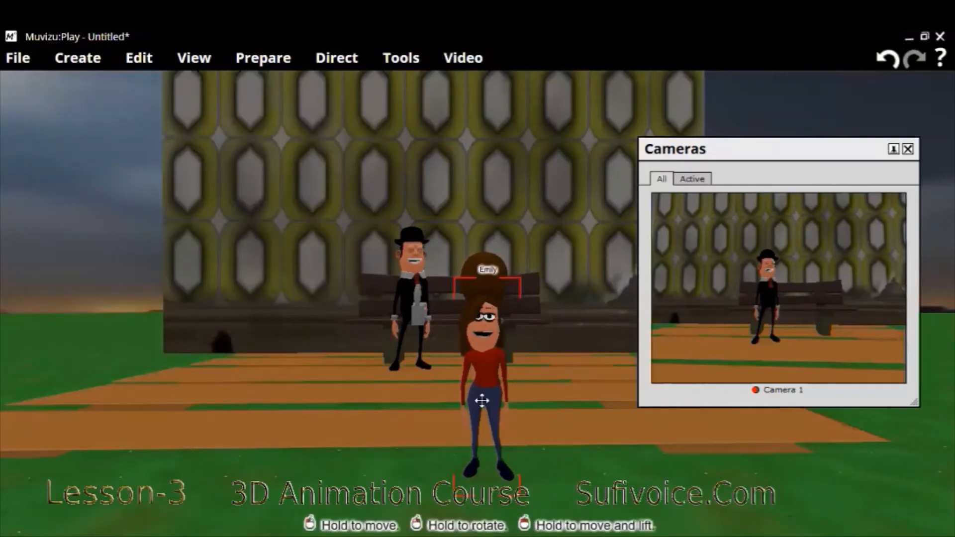
# - Move the female character back onto the wooden floor, beside the man and in front of the bench's right half
pyautogui.moveTo(472, 398)
pyautogui.mouseDown()
pyautogui.moveTo(480, 325)
pyautogui.moveTo(480, 396)
pyautogui.mouseUp()
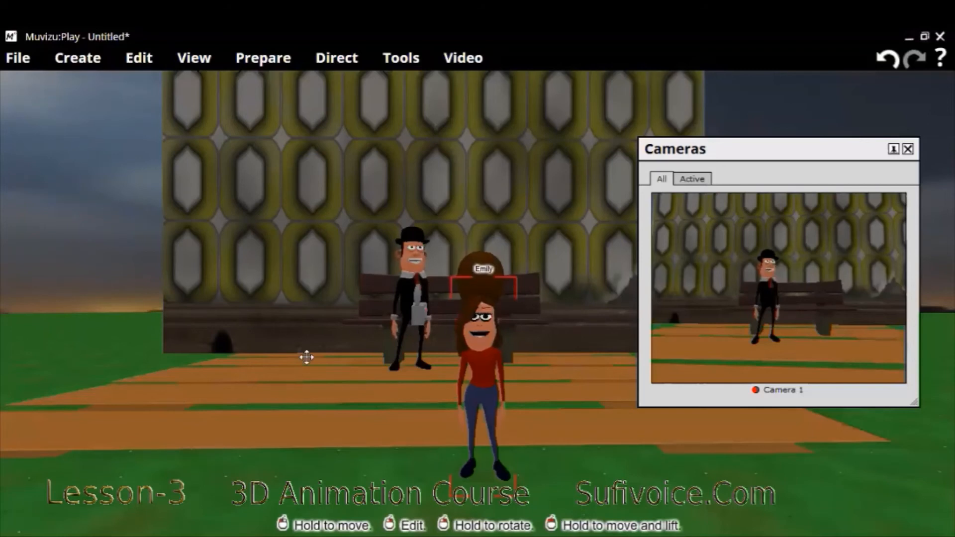
pyautogui.click(476, 380)
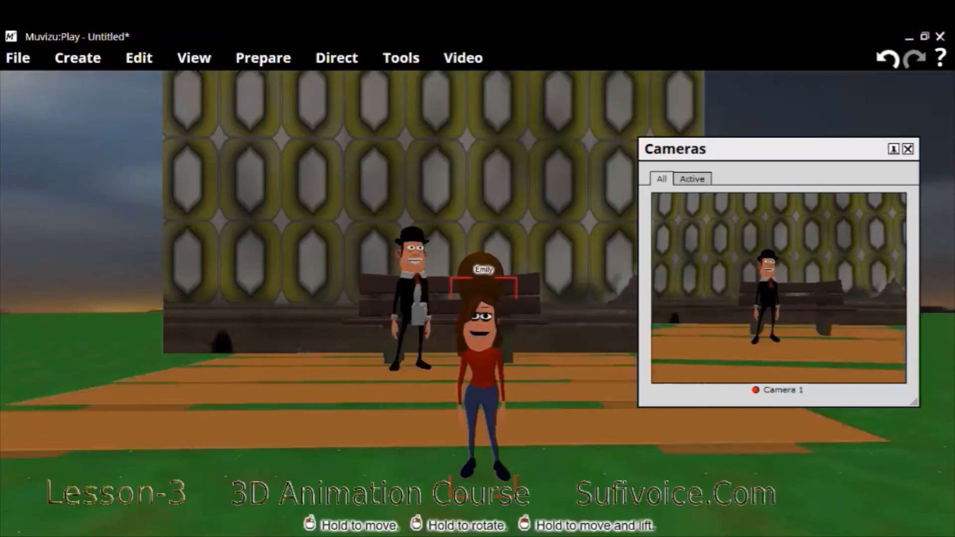
pyautogui.moveTo(481, 405); pyautogui.dragTo(455, 390)
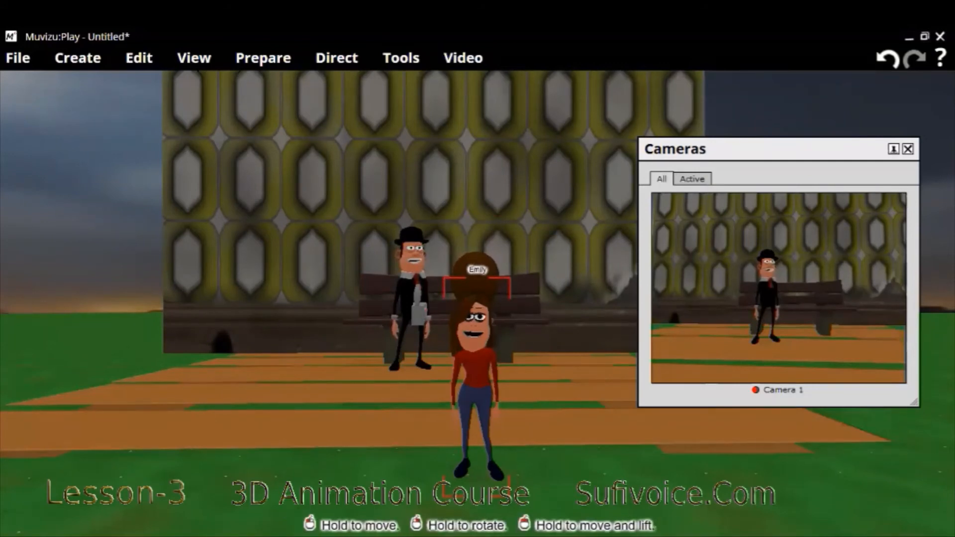
pyautogui.moveTo(475, 368); pyautogui.dragTo(474, 261)
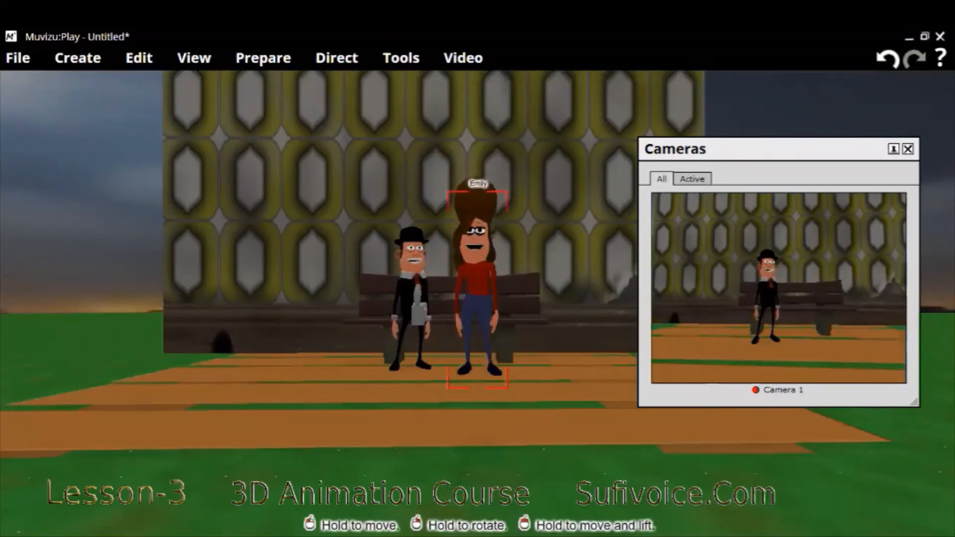
pyautogui.moveTo(476, 298); pyautogui.dragTo(459, 368)
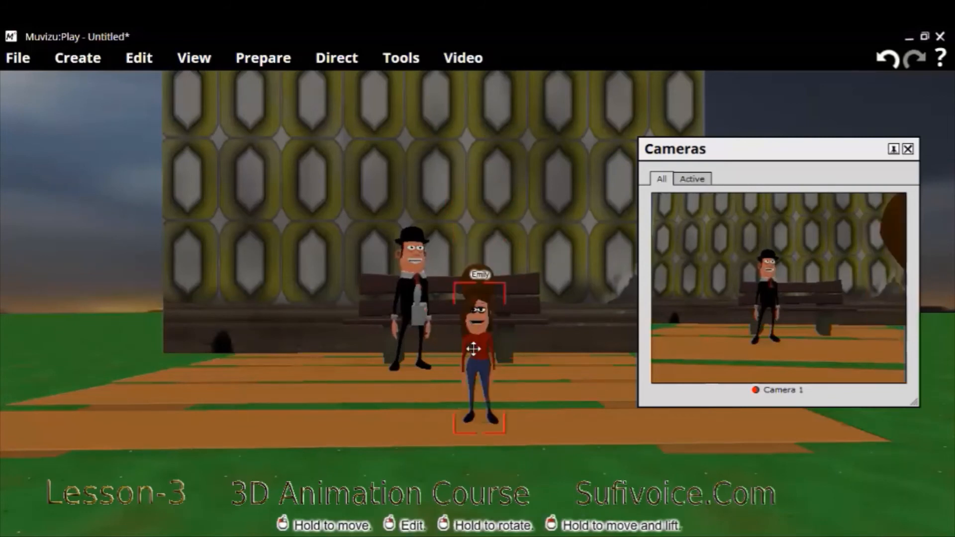
pyautogui.hotkey('ctrl', 'z')
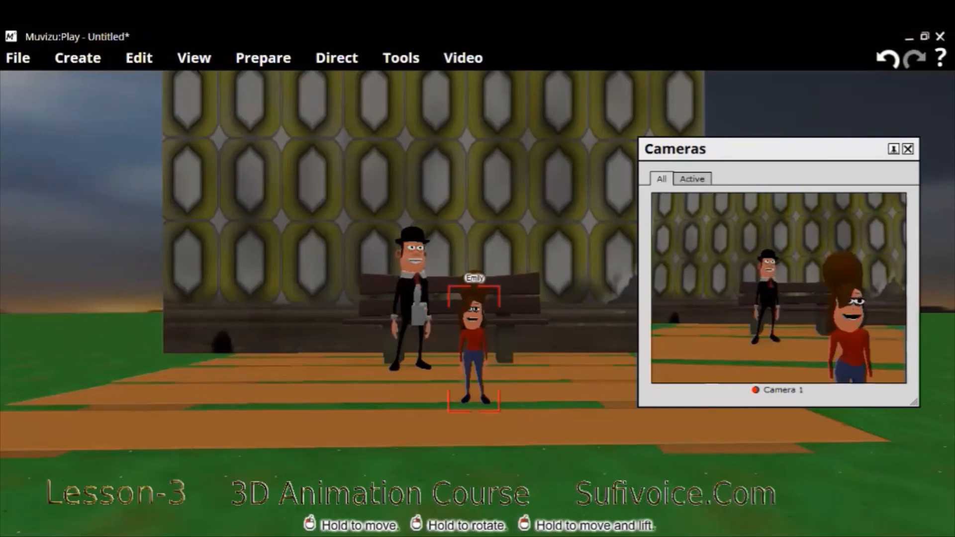
pyautogui.moveTo(466, 336); pyautogui.dragTo(466, 341)
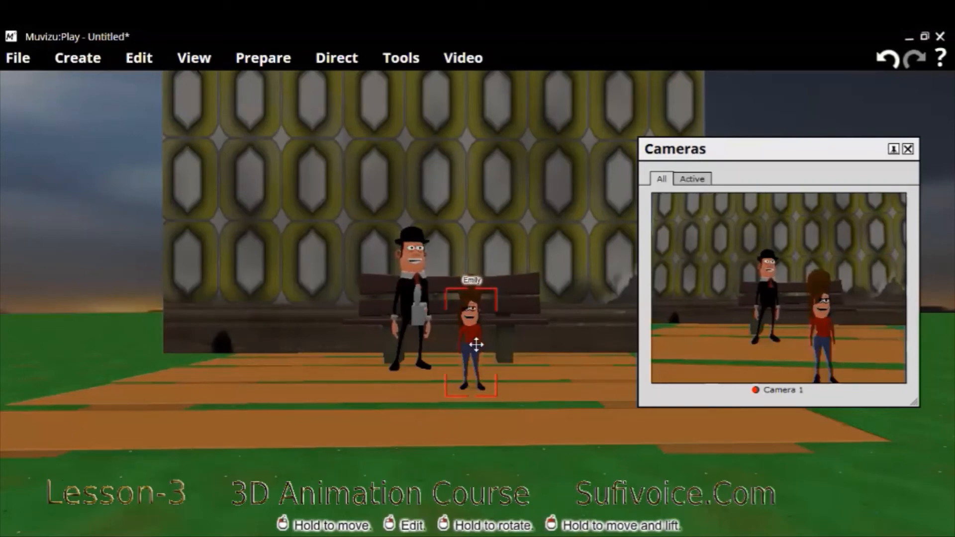
pyautogui.hotkey('ctrl', 'z')
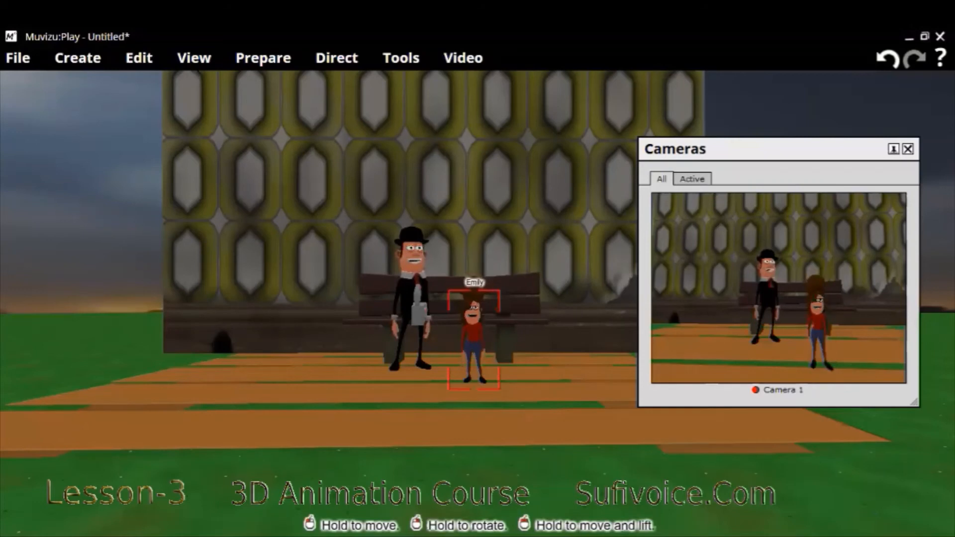
pyautogui.moveTo(474, 341)
pyautogui.mouseDown()
pyautogui.moveTo(471, 331)
pyautogui.moveTo(482, 336)
pyautogui.mouseUp()
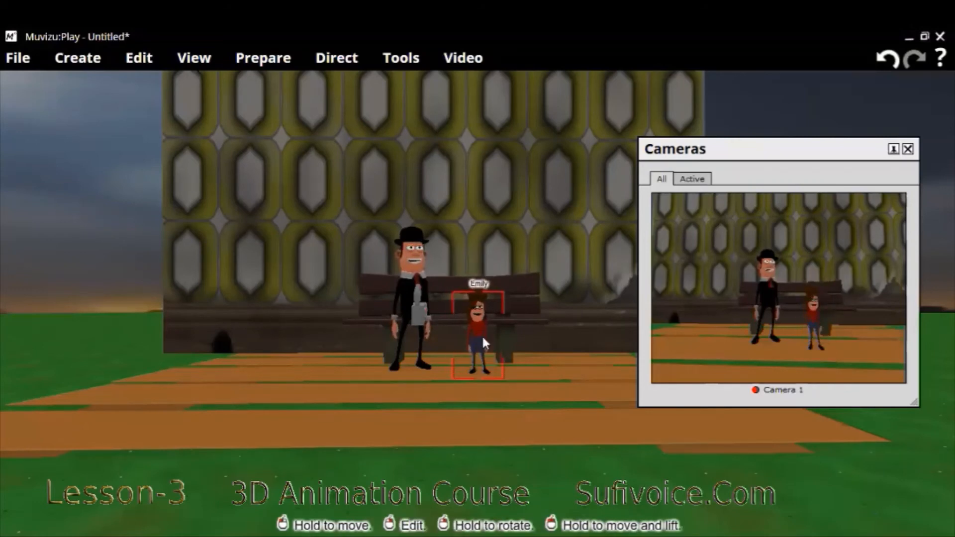
# - Scale the female character up to 51.6%
pyautogui.rightClick(511, 356)
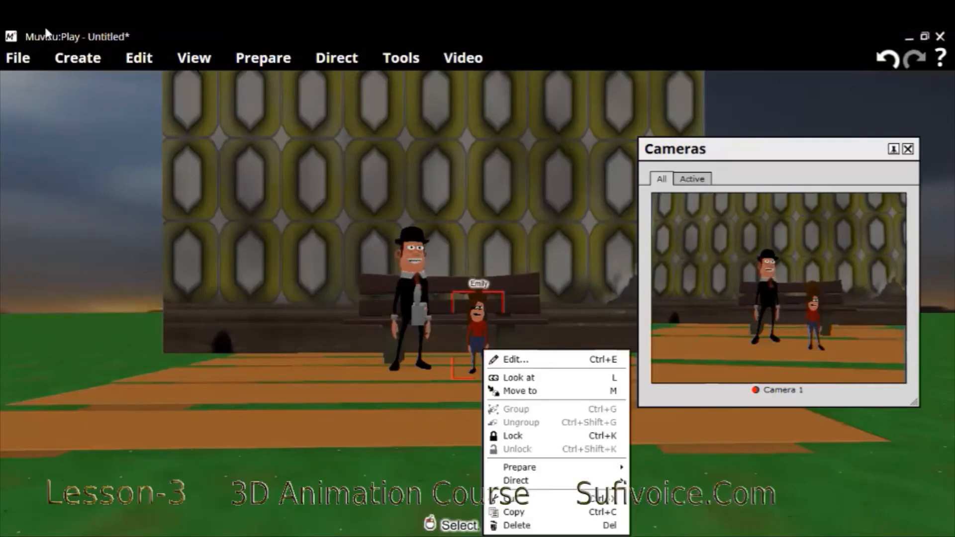
pyautogui.hotkey('ctrl', 'e')
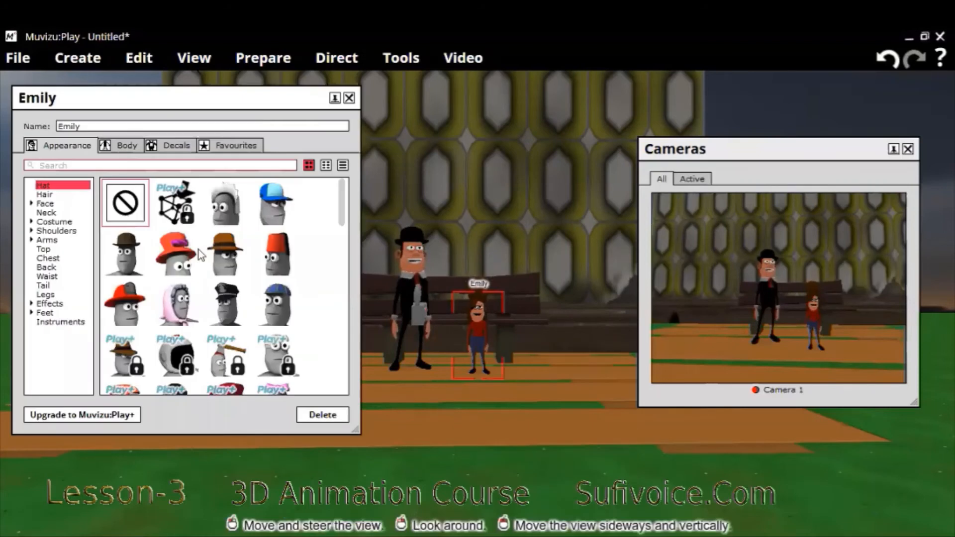
pyautogui.click(121, 145)
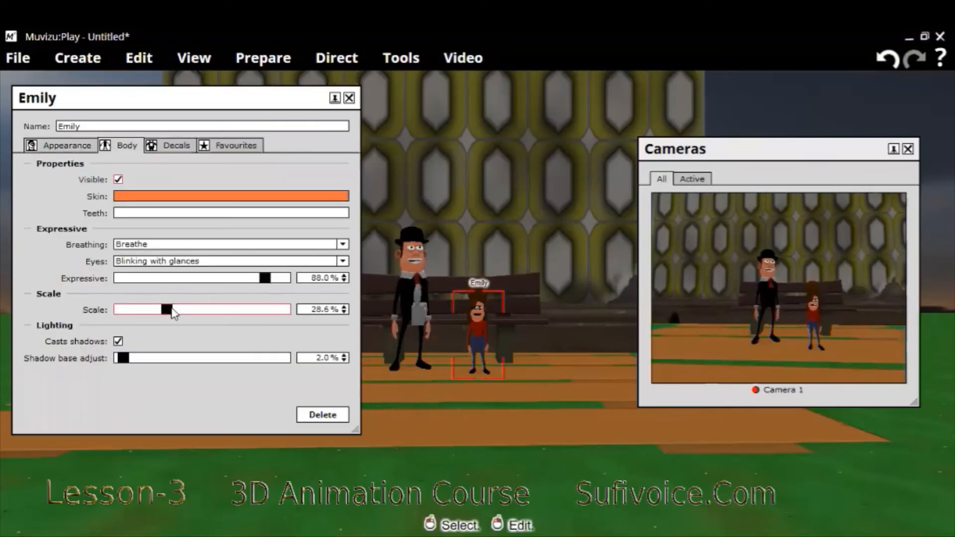
pyautogui.moveTo(170, 310); pyautogui.dragTo(204, 308)
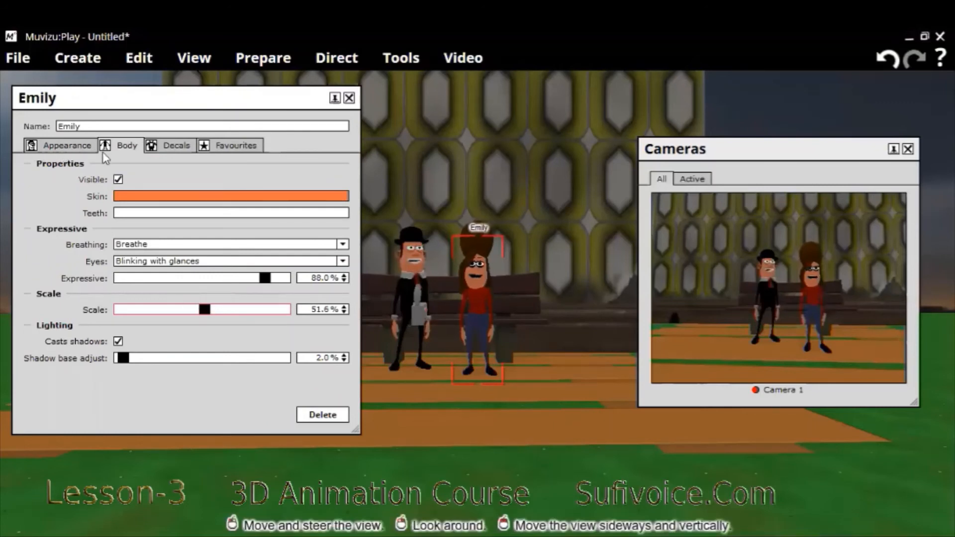
# - Replace the female character's Beehive hair with the shoulder-length pink hairstyle from the hair collection
pyautogui.click(65, 145)
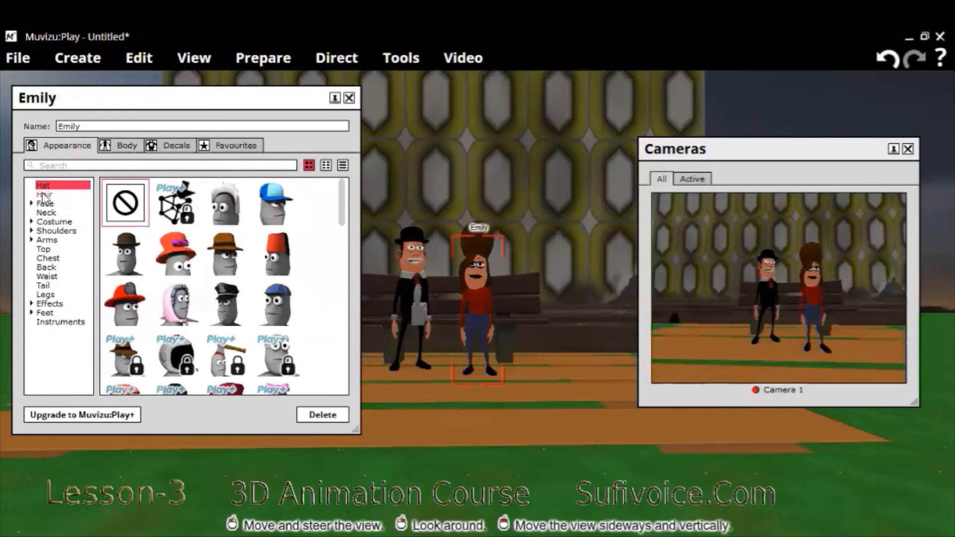
pyautogui.click(44, 195)
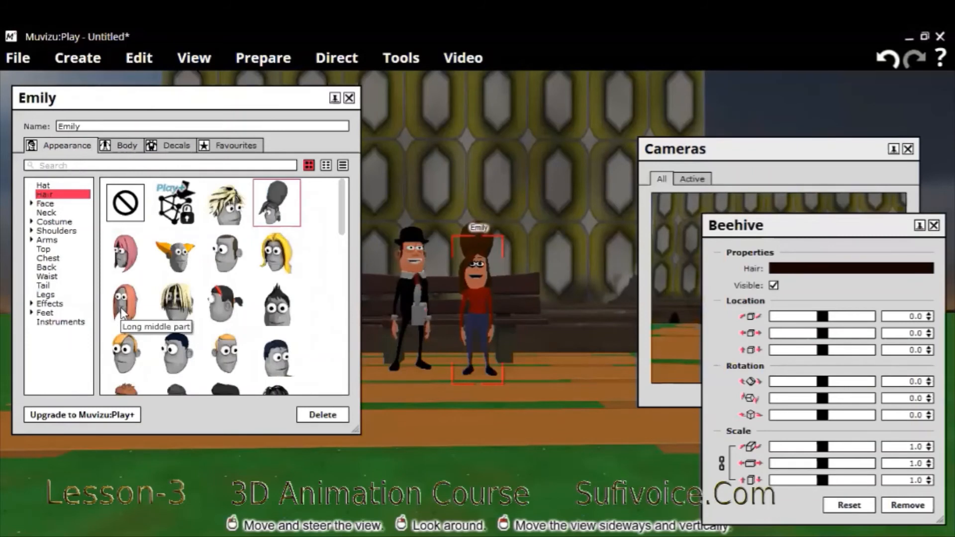
pyautogui.click(123, 260)
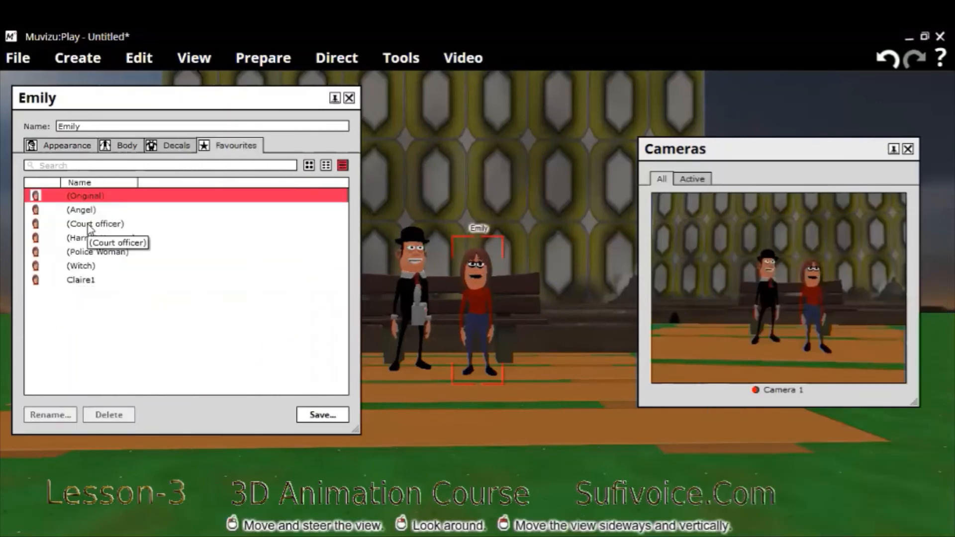
# - Try the Court officer and Angel favourites on the female character, and apply the Claire1 favourite
pyautogui.click(89, 225)
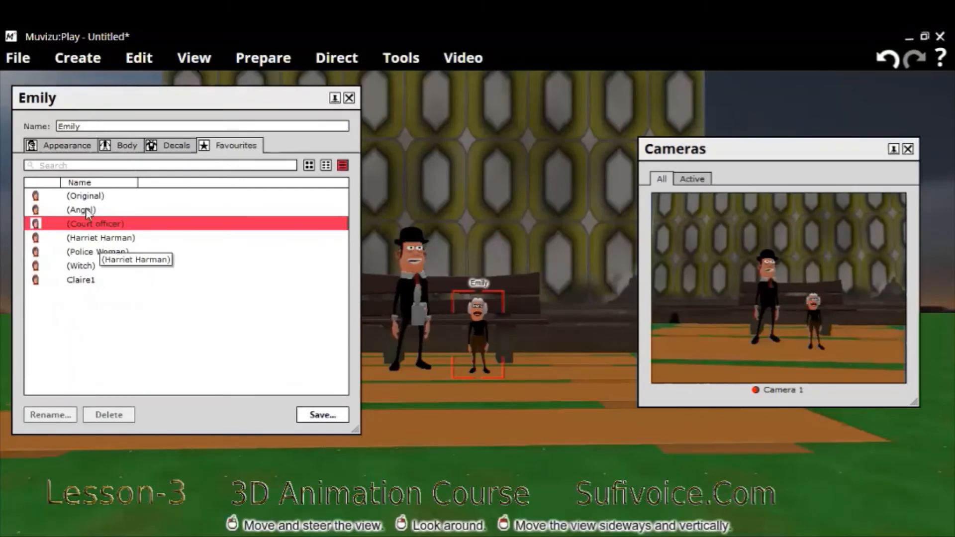
pyautogui.click(87, 211)
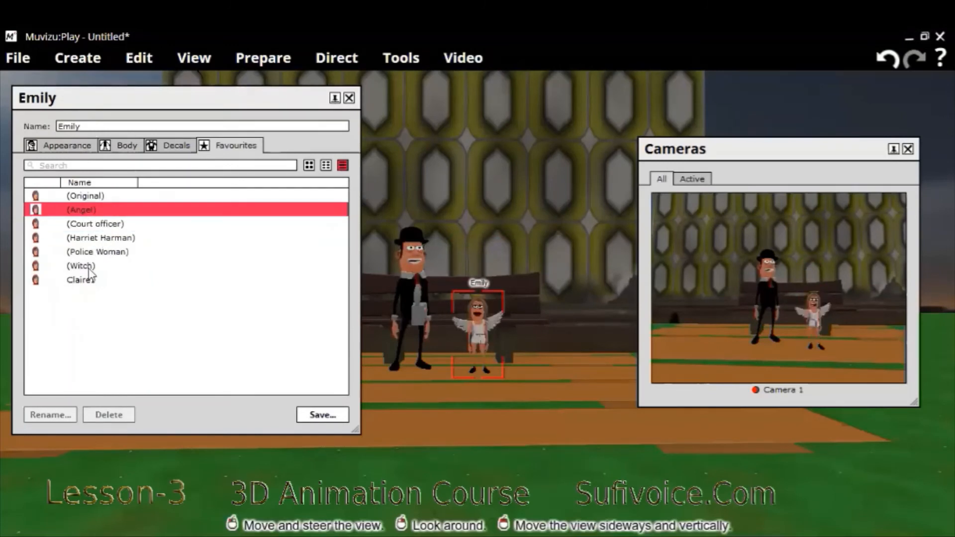
pyautogui.click(89, 282)
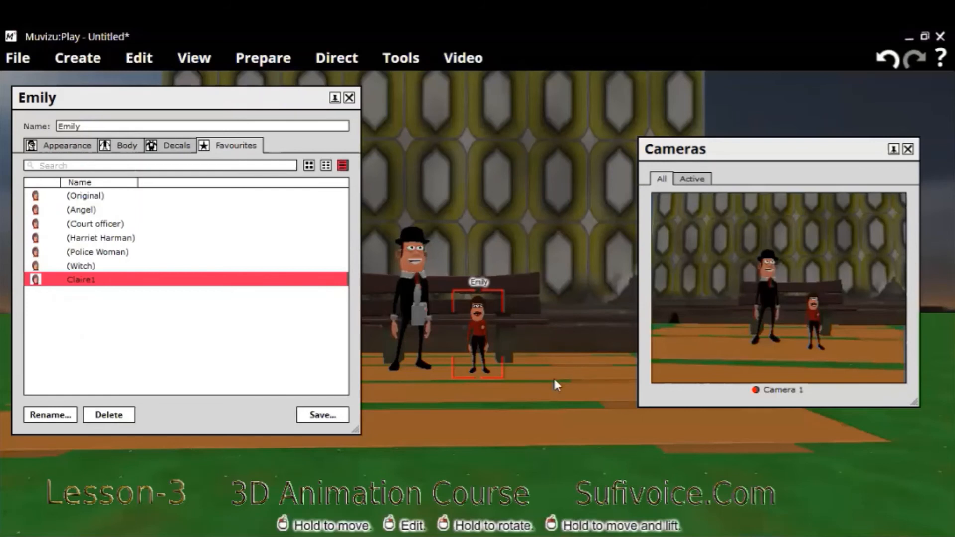
# - Scale the restyled female character up to about 58.8% and close her properties
pyautogui.rightClick(477, 347)
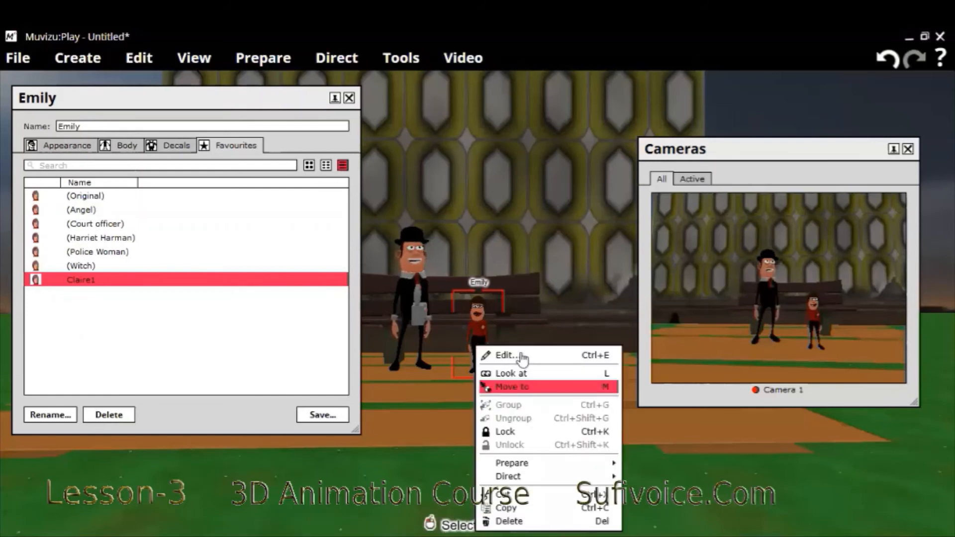
pyautogui.click(522, 356)
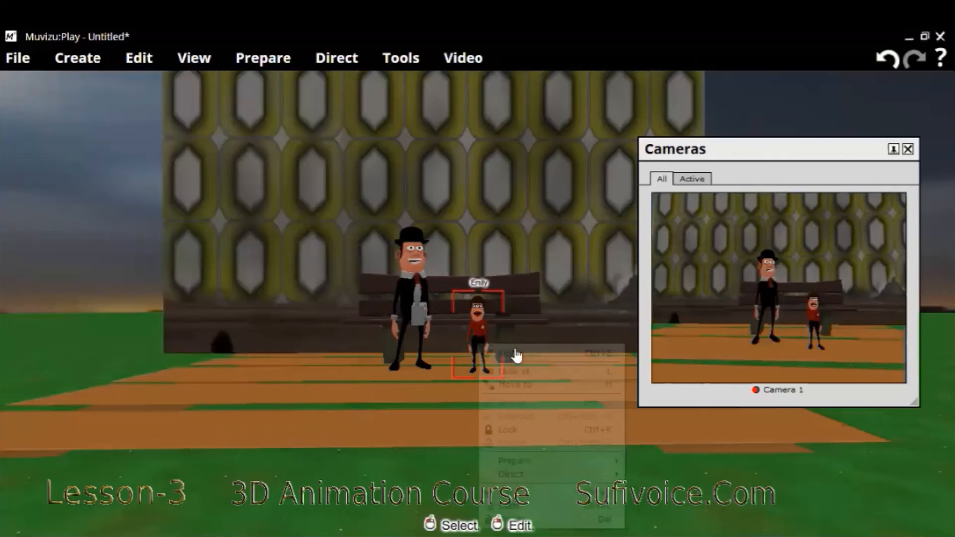
pyautogui.click(516, 356)
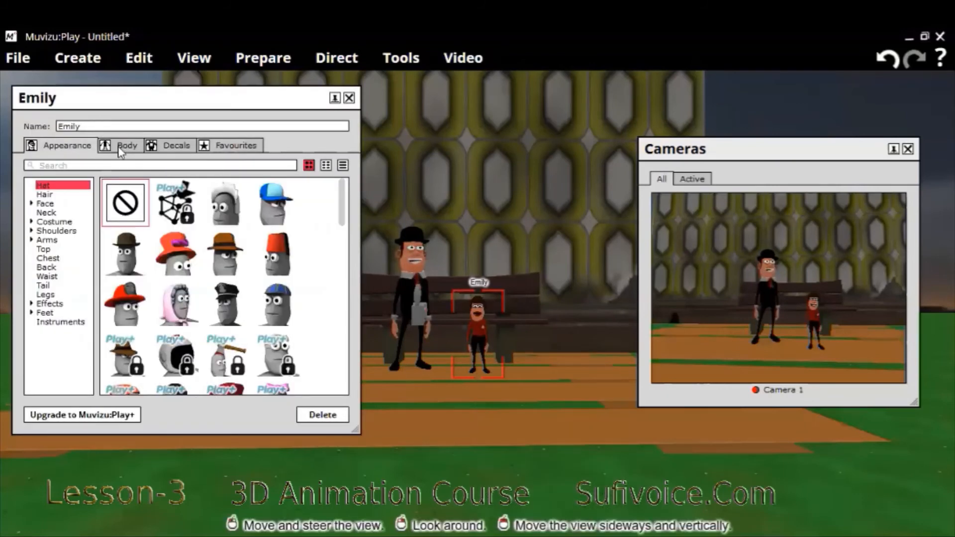
pyautogui.click(120, 145)
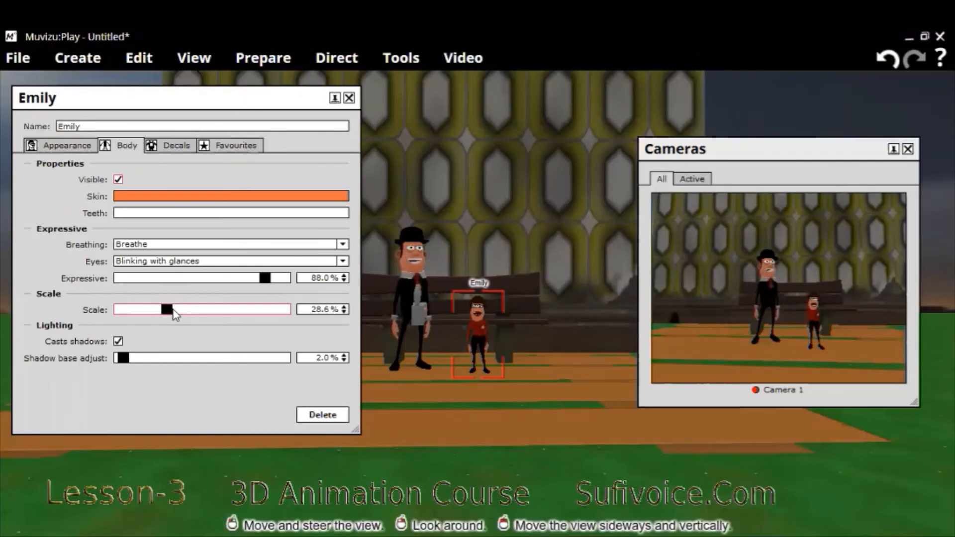
pyautogui.moveTo(174, 313); pyautogui.dragTo(215, 328)
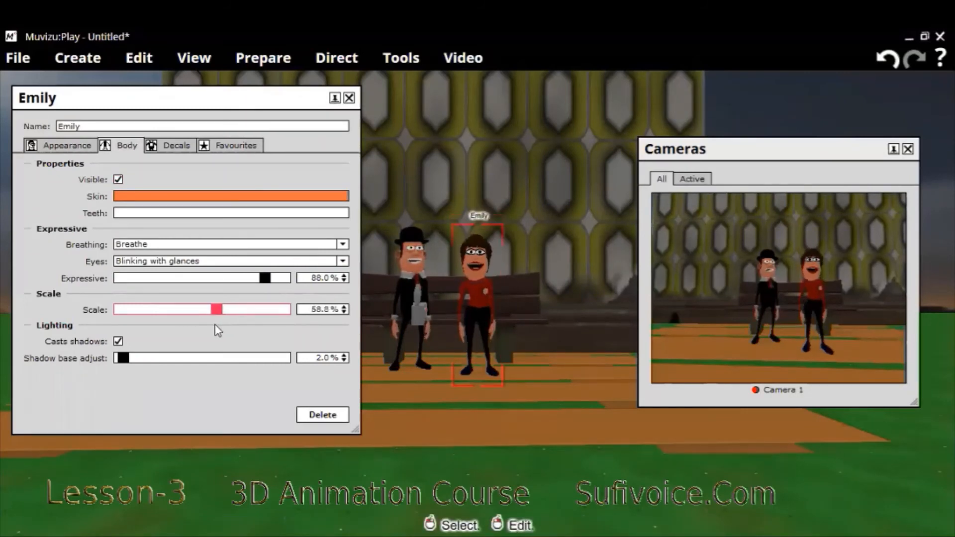
pyautogui.click(352, 101)
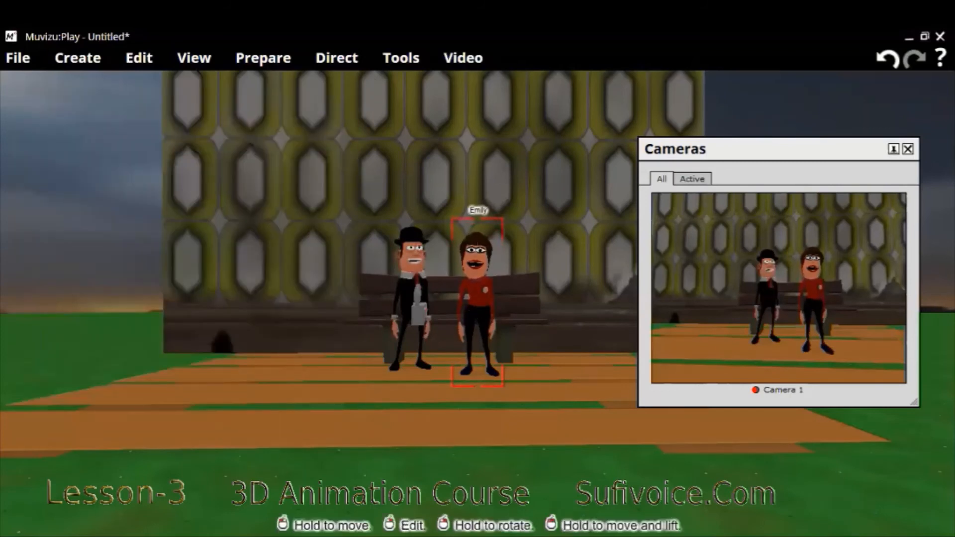
# - Turn the man and woman towards each other in front of the bench, and move and enlarge the Cameras preview window
pyautogui.moveTo(477, 304); pyautogui.dragTo(475, 297)
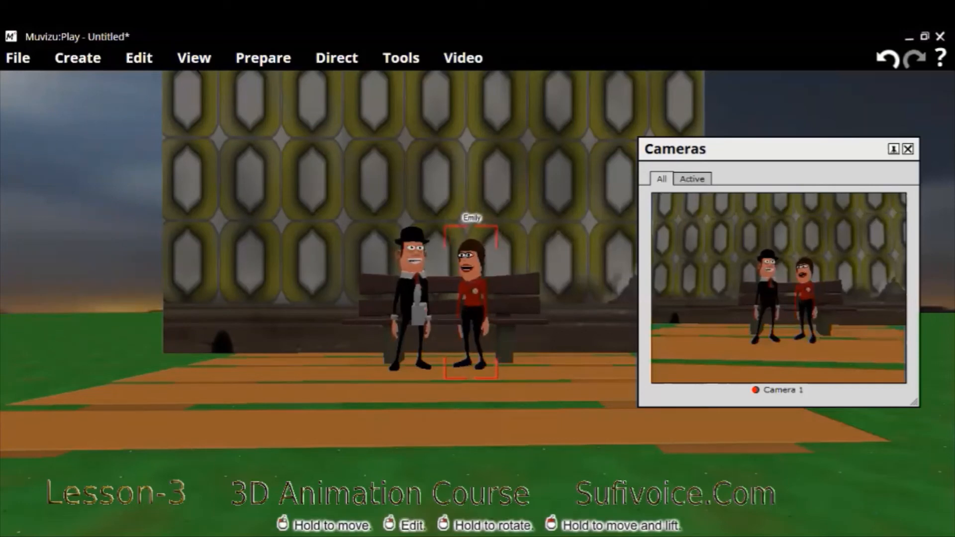
pyautogui.moveTo(472, 303); pyautogui.dragTo(473, 308)
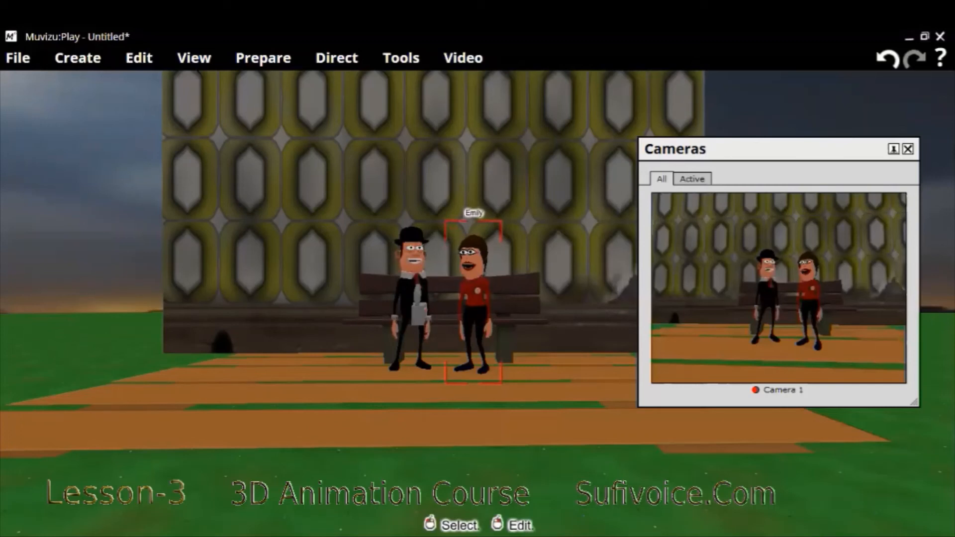
pyautogui.click(418, 286)
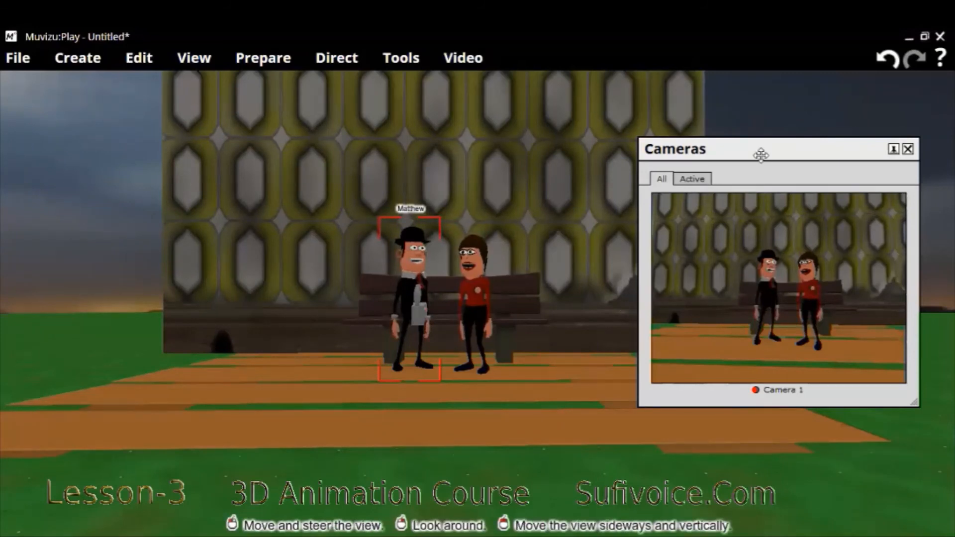
pyautogui.moveTo(761, 155); pyautogui.dragTo(554, 144)
pyautogui.moveTo(705, 389); pyautogui.dragTo(817, 472)
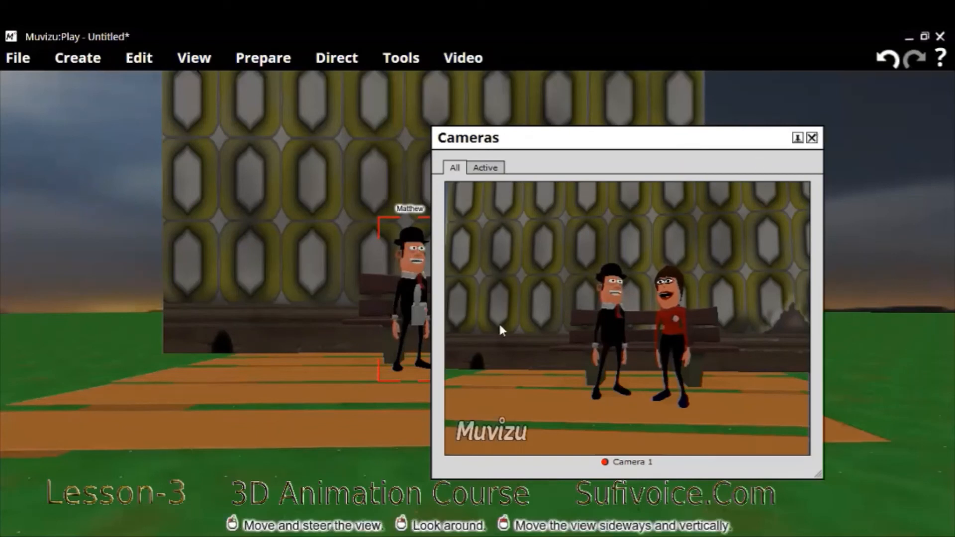
# - Turn both characters to face forward, shift the woman closer to the man, and show the Cameras window again
pyautogui.click(408, 308)
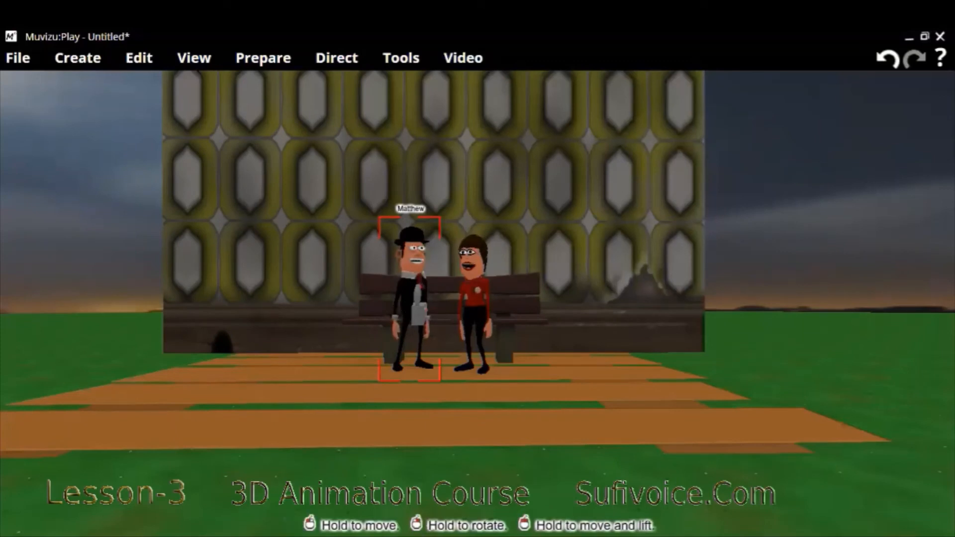
pyautogui.moveTo(408, 308); pyautogui.dragTo(397, 309, button='right')
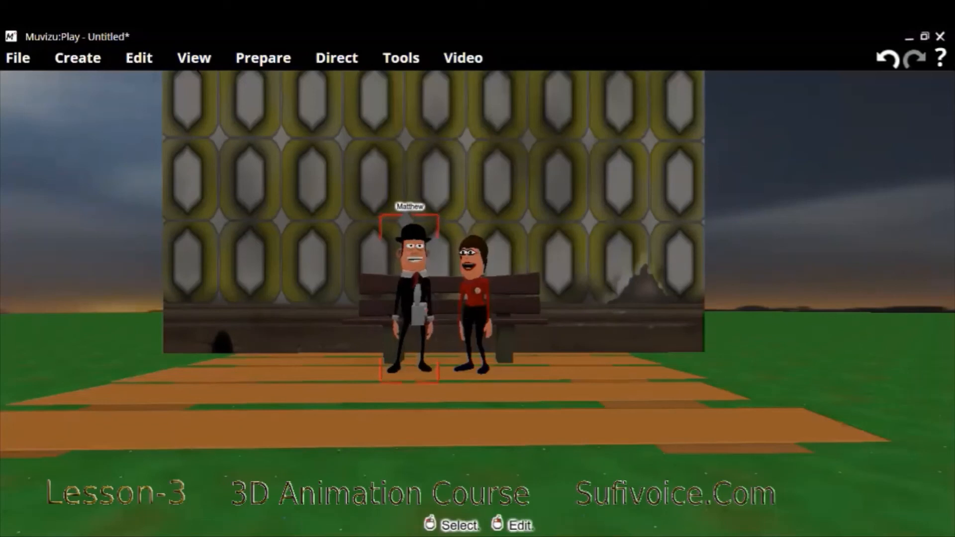
pyautogui.click(475, 305)
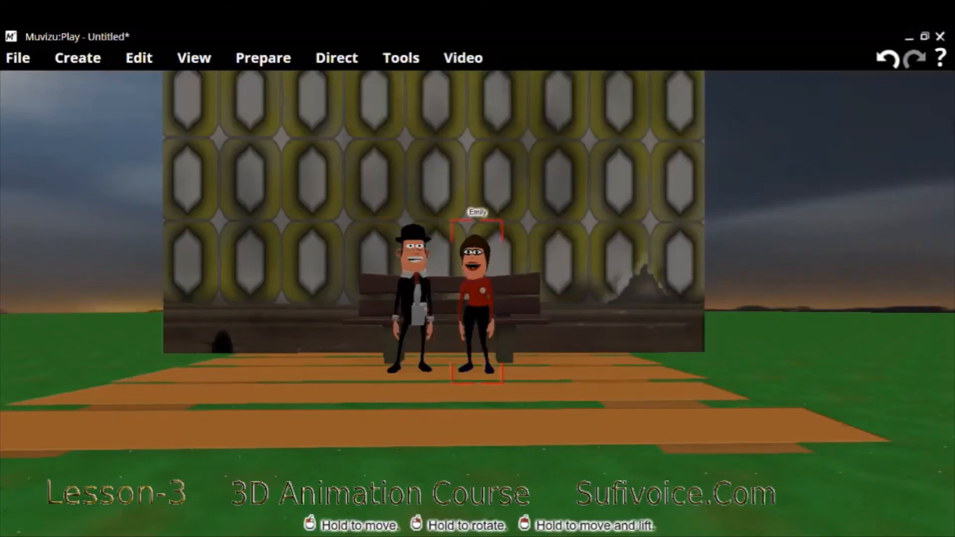
pyautogui.moveTo(476, 305); pyautogui.dragTo(465, 305)
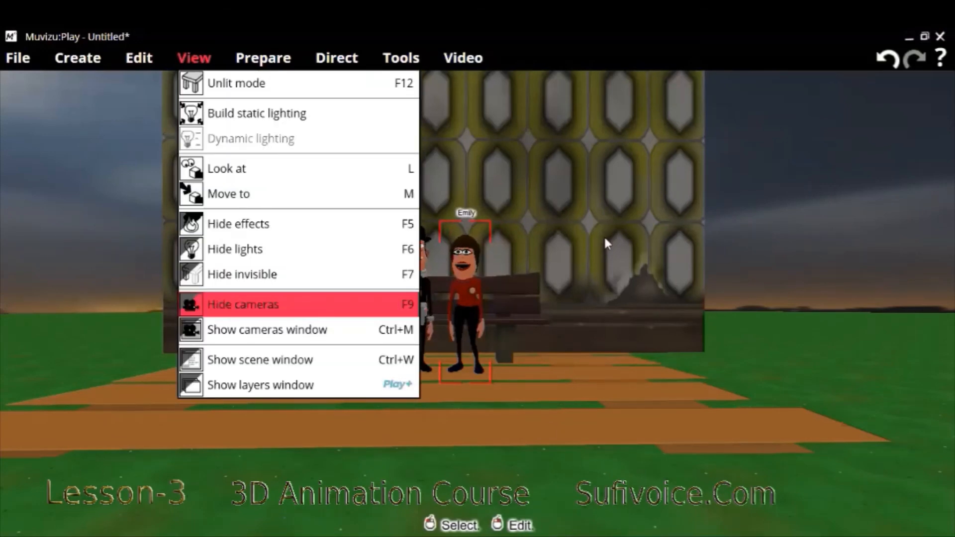
pyautogui.hotkey('ctrl', 'm')
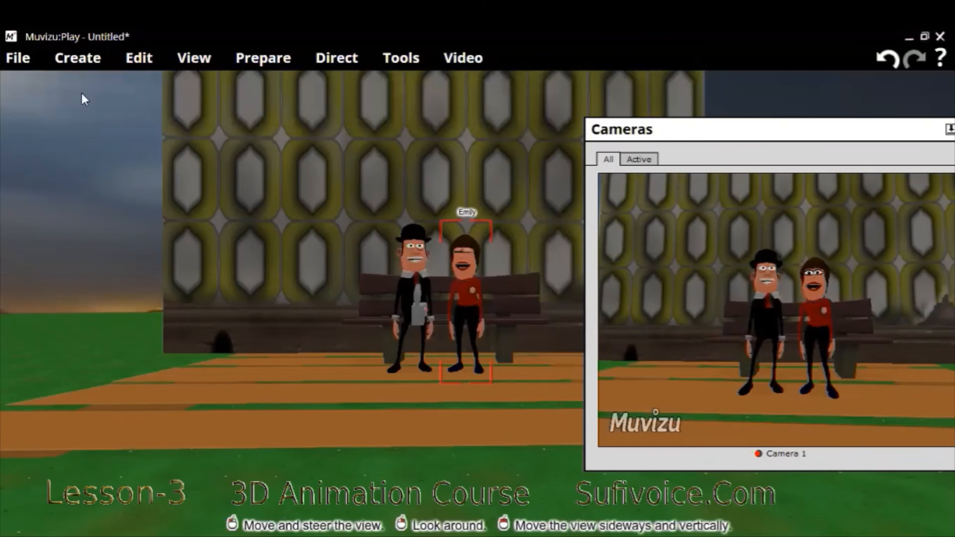
# - Set the male character's initial state to Sit in his prepared actions
pyautogui.rightClick(414, 292)
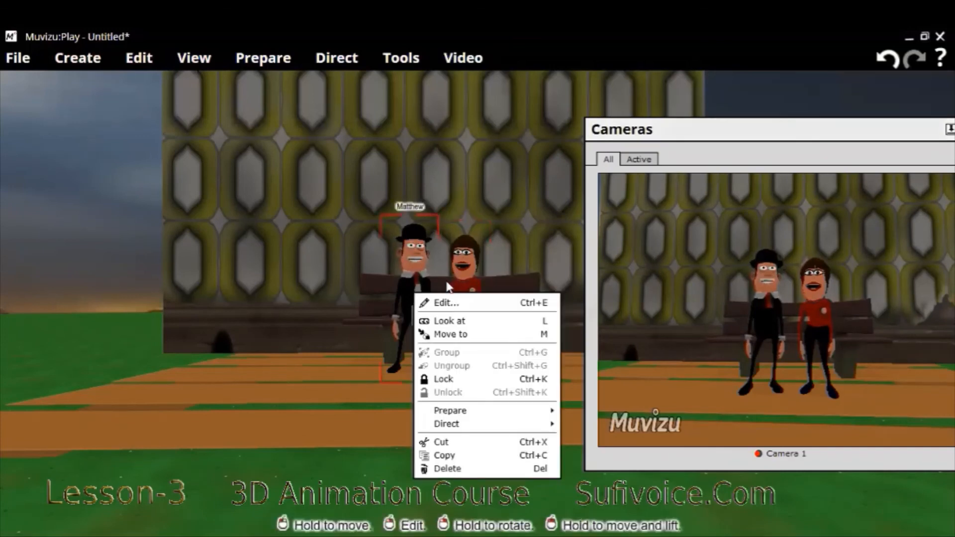
pyautogui.moveTo(489, 423)
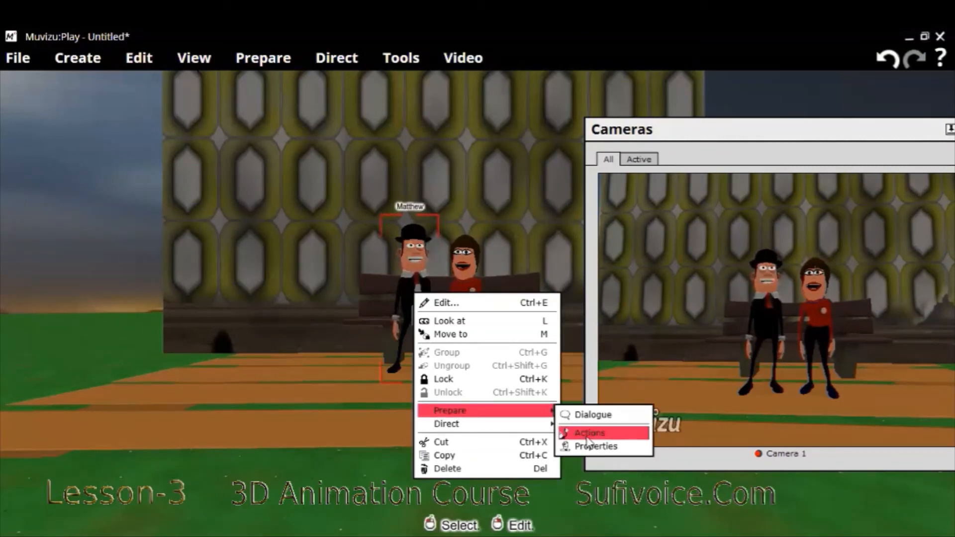
pyautogui.click(588, 434)
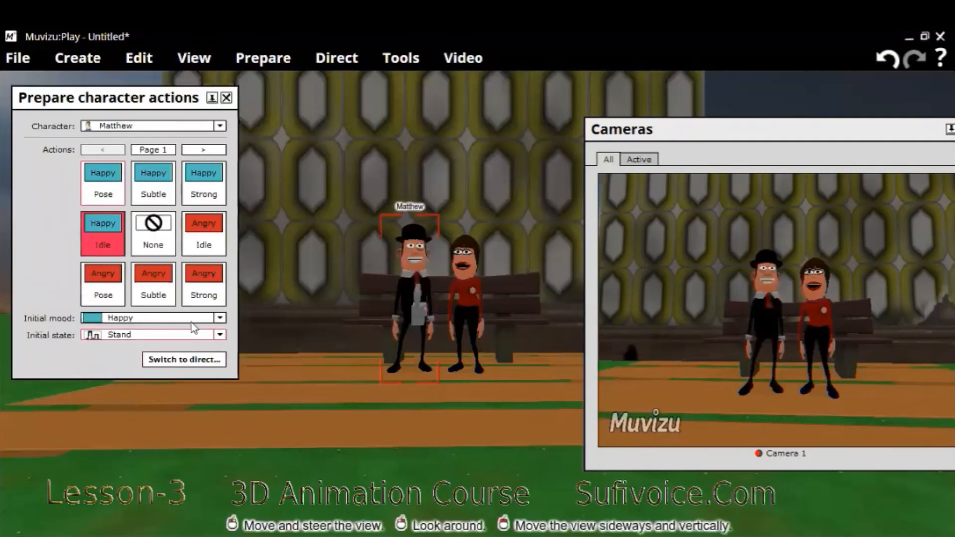
pyautogui.click(220, 336)
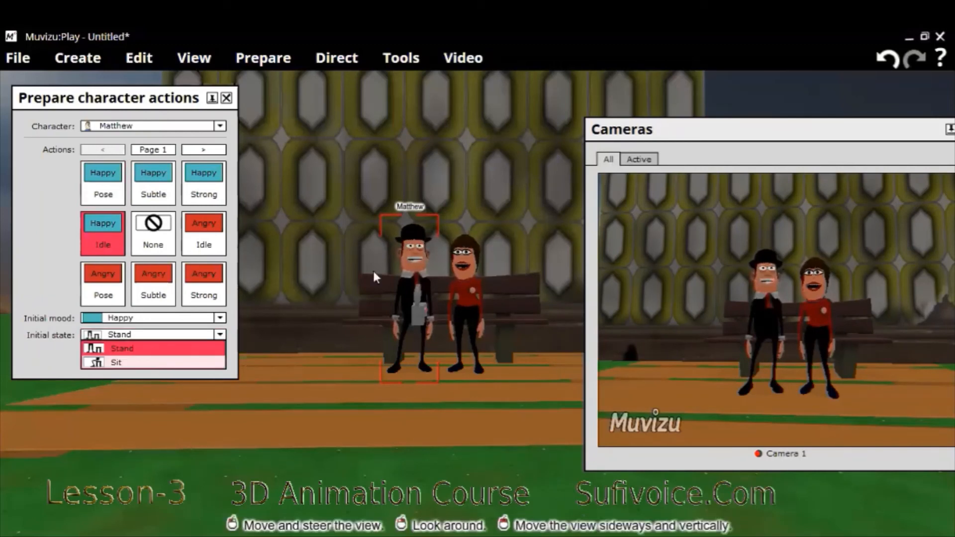
pyautogui.click(113, 364)
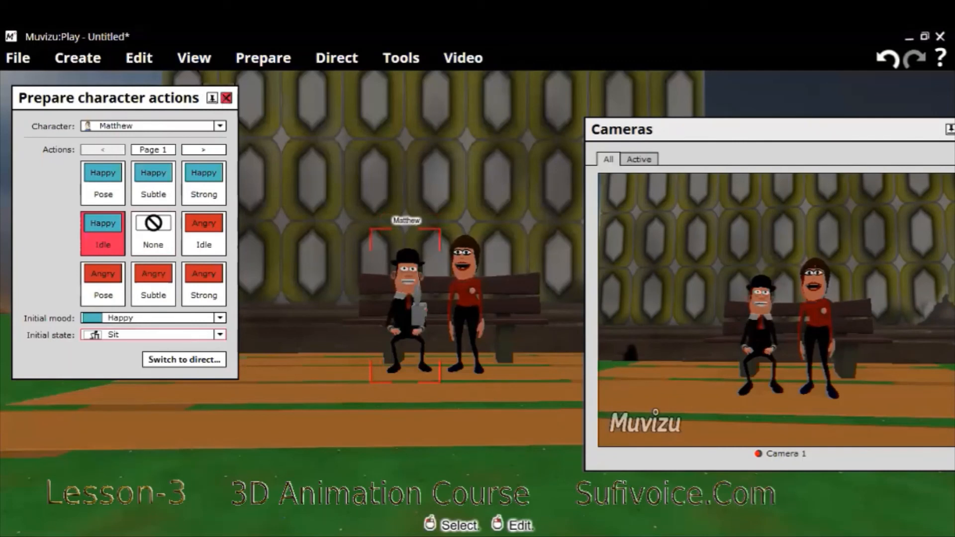
# - Reposition the seated man in front of the bench's left half and scale him up to 77.6%
pyautogui.moveTo(392, 350); pyautogui.dragTo(394, 346)
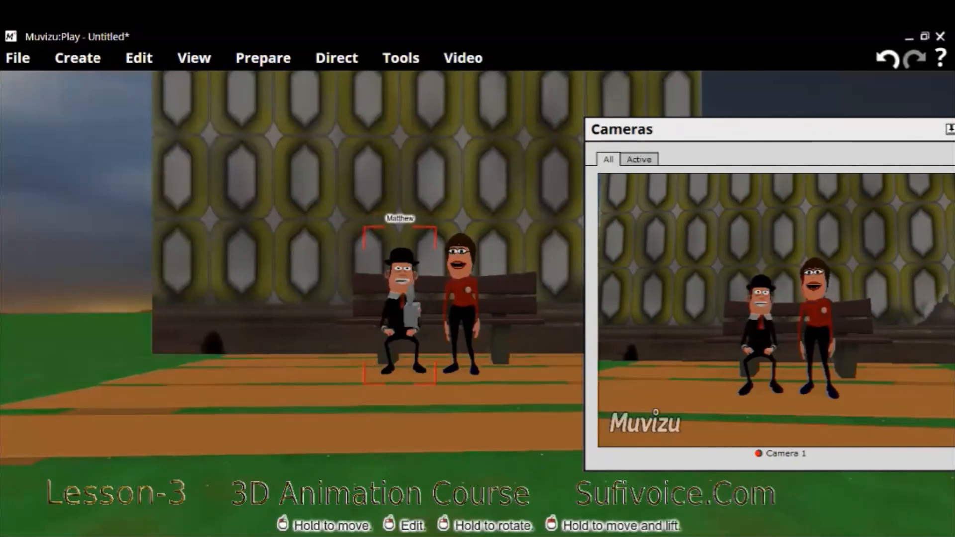
pyautogui.moveTo(411, 288); pyautogui.dragTo(400, 321)
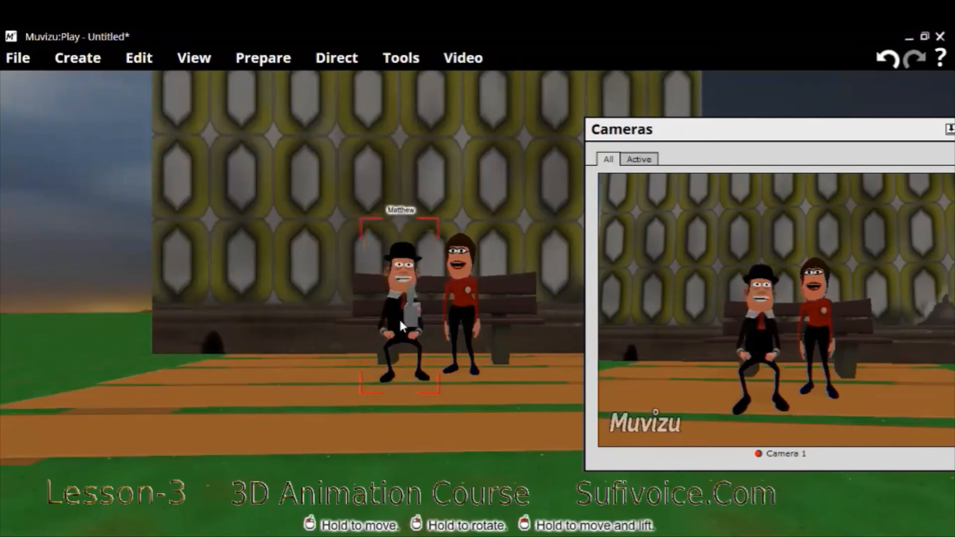
pyautogui.rightClick(477, 385)
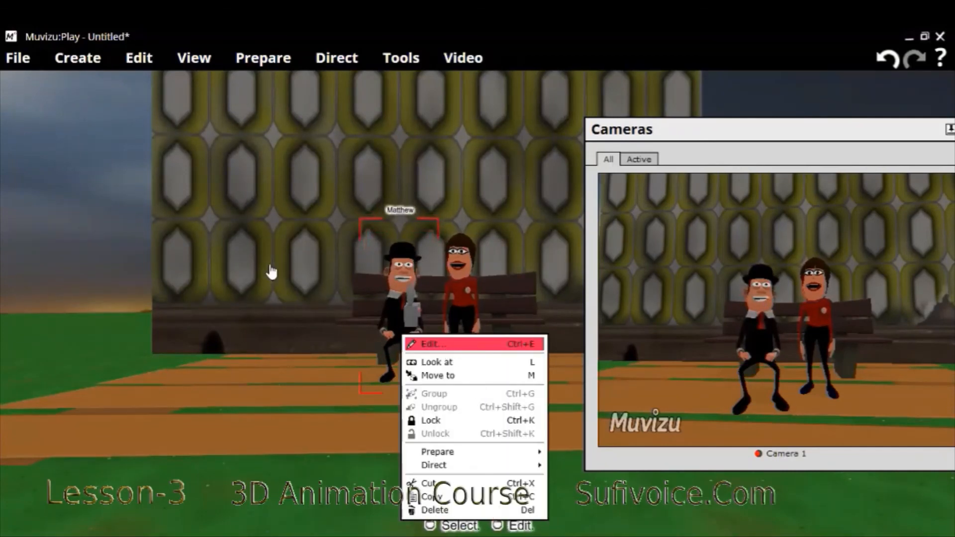
pyautogui.press('Escape')
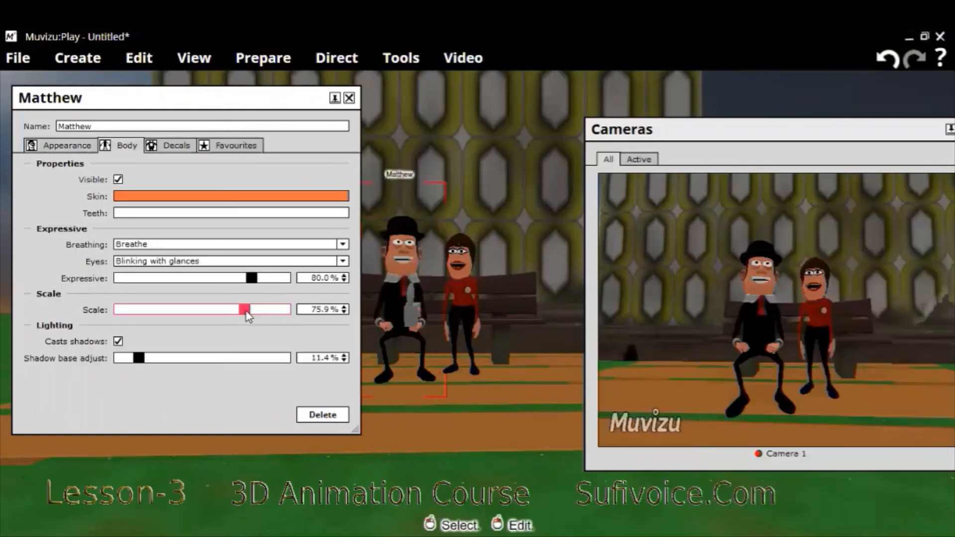
pyautogui.moveTo(246, 312); pyautogui.dragTo(251, 315)
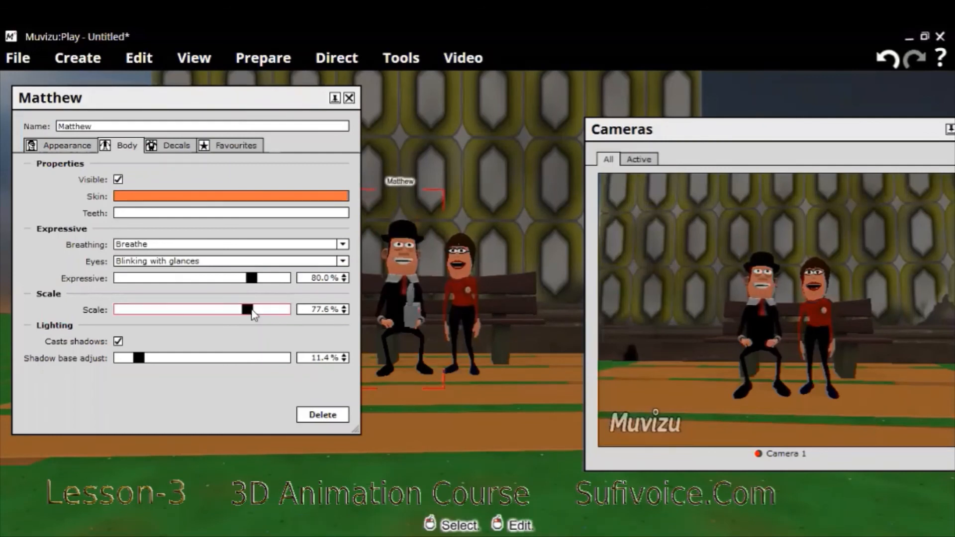
# - Scale the seated man up to 89.9% and adjust his position in front of the bench's left half
pyautogui.click(283, 309)
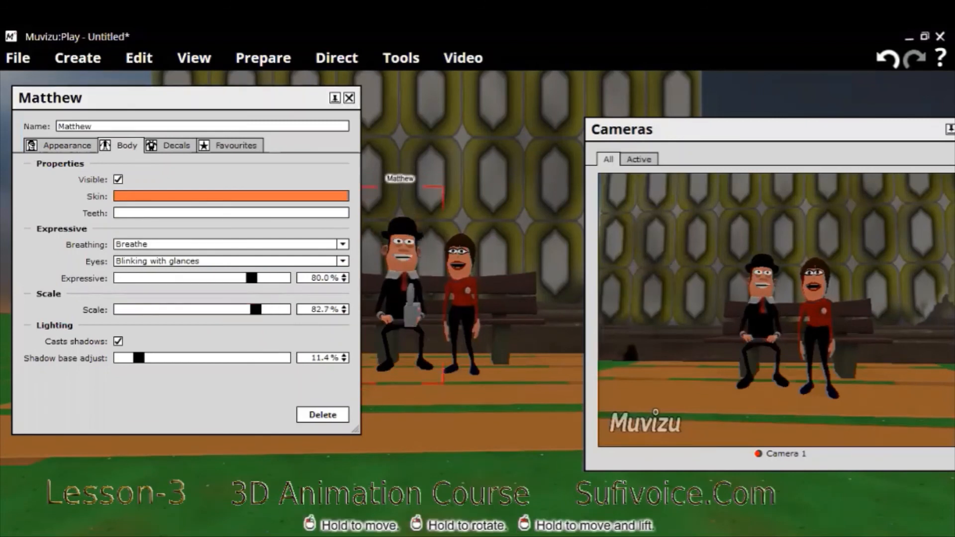
pyautogui.moveTo(411, 289); pyautogui.dragTo(406, 294)
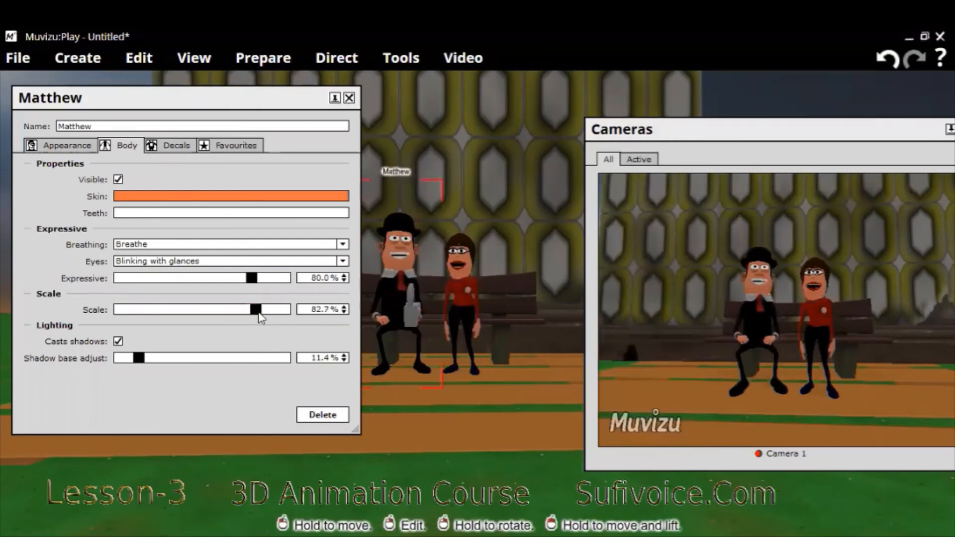
pyautogui.moveTo(259, 319); pyautogui.dragTo(273, 315)
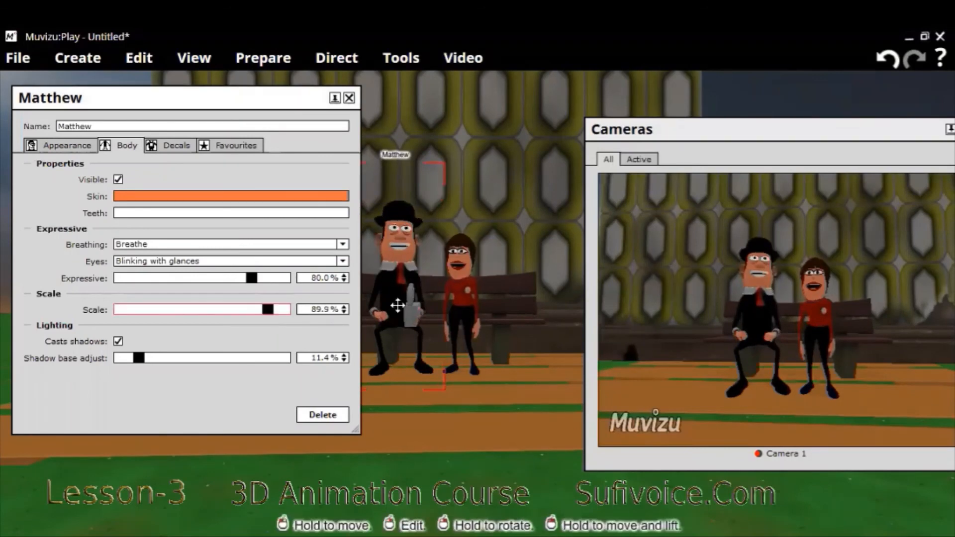
pyautogui.moveTo(397, 306); pyautogui.dragTo(408, 308)
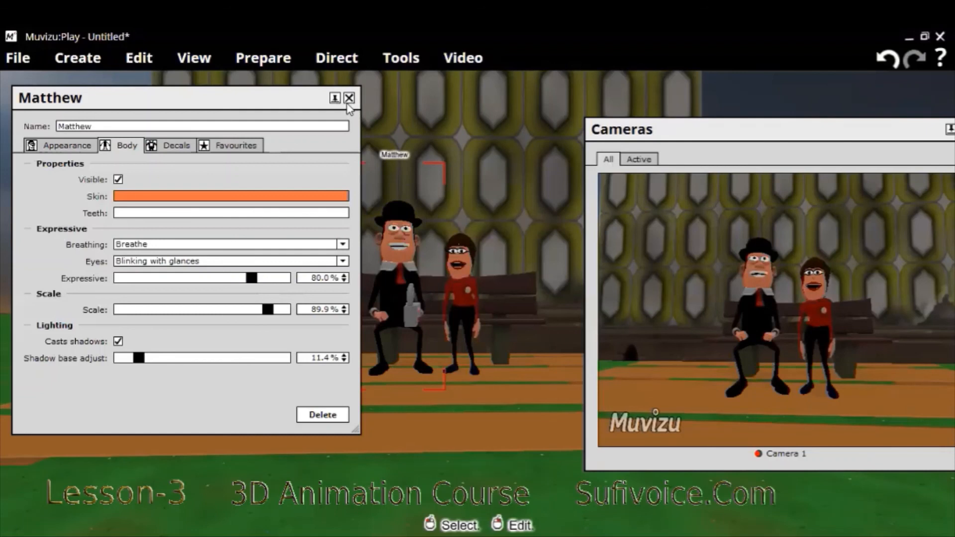
# - Set the woman's initial state to Sit in her prepared actions and turn her to face forward
pyautogui.click(458, 311)
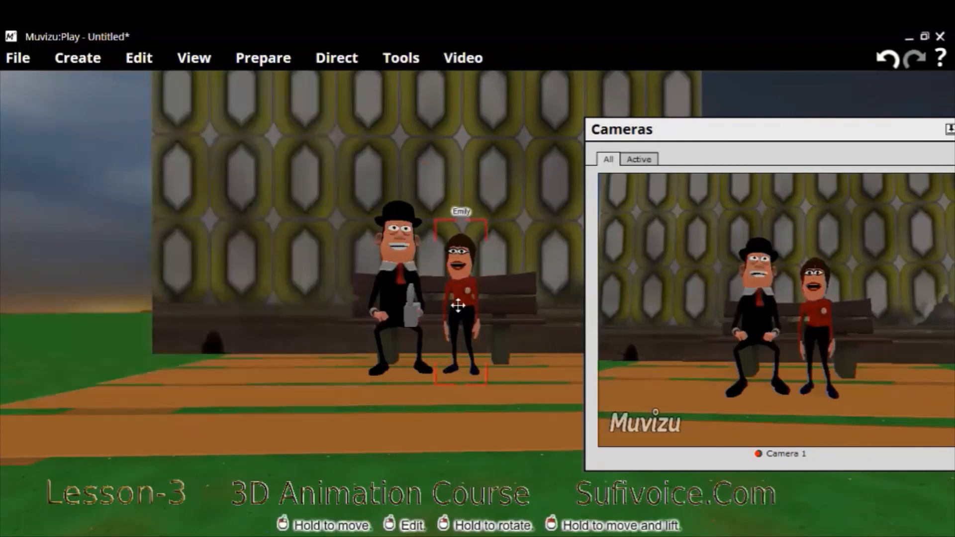
pyautogui.rightClick(459, 308)
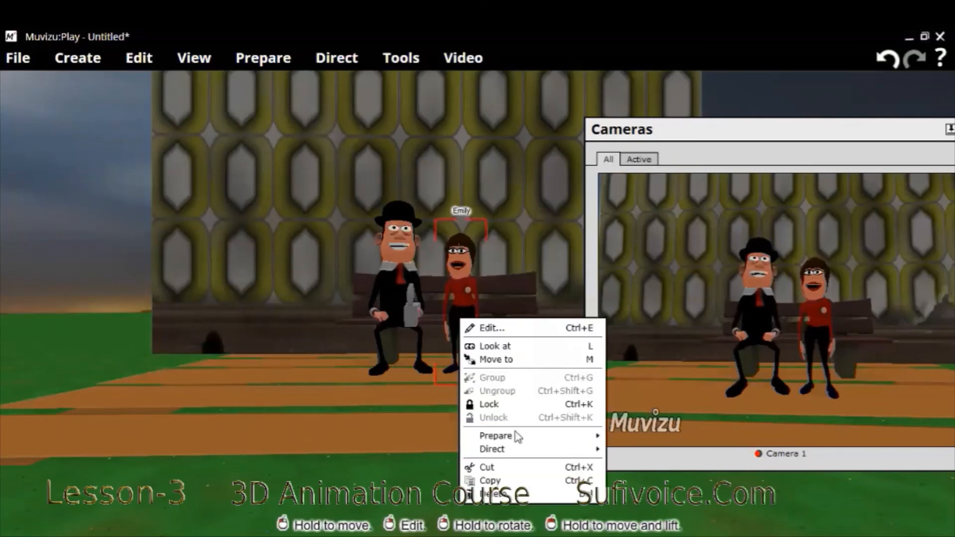
pyautogui.moveTo(521, 436)
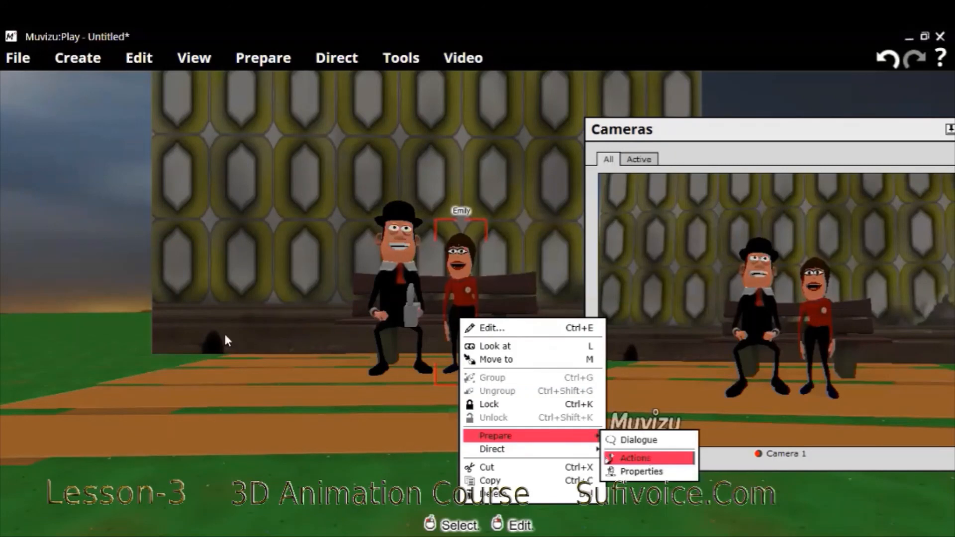
pyautogui.click(174, 335)
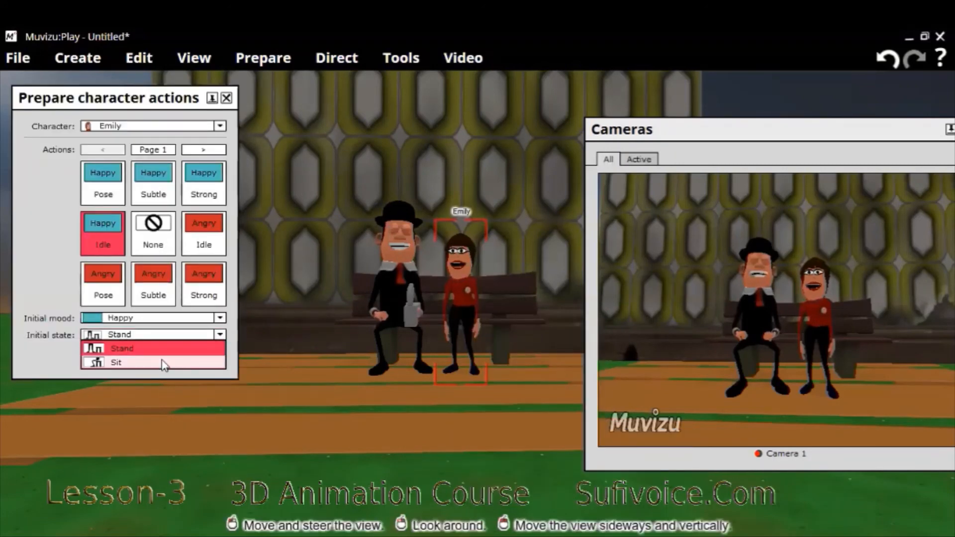
pyautogui.click(164, 365)
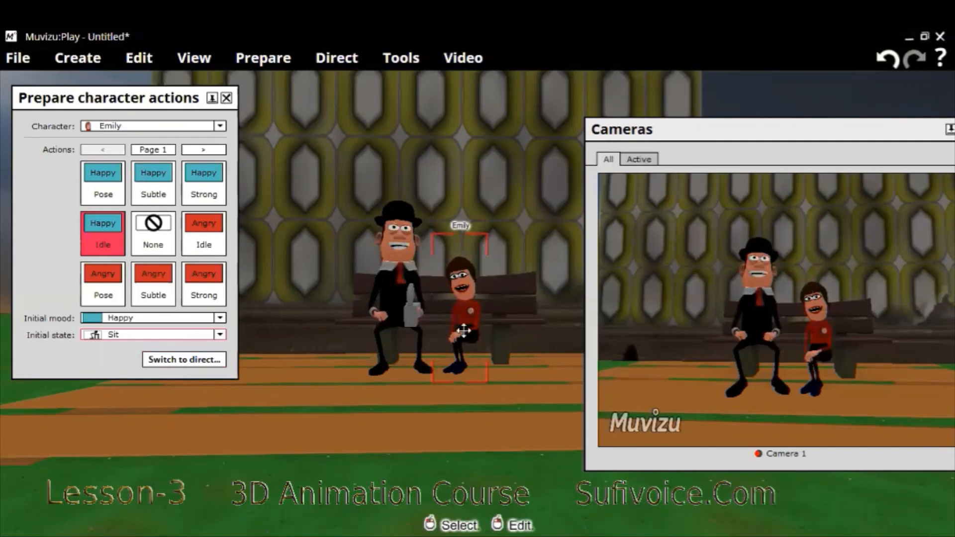
pyautogui.click(228, 100)
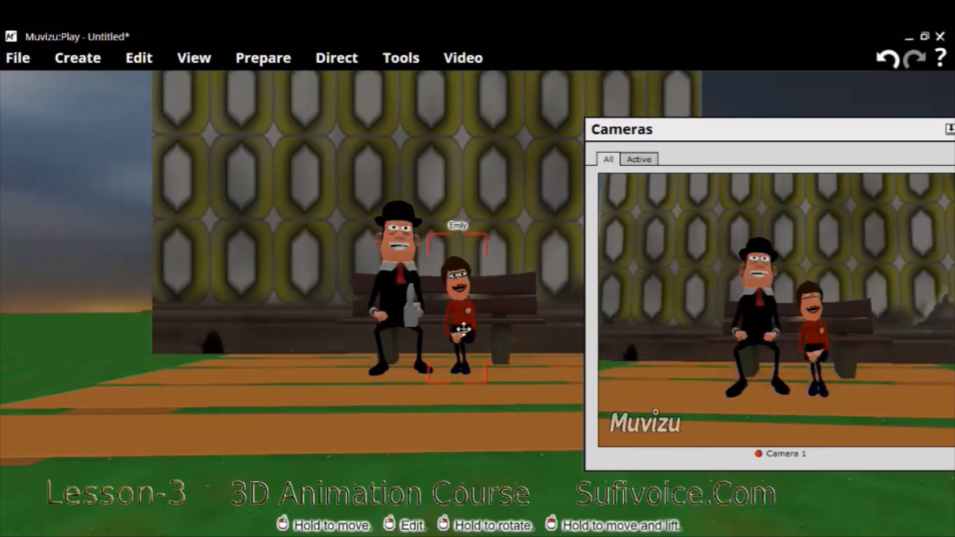
# - Scale the seated woman up to 100% and move her slightly back towards the bench beside the man
pyautogui.rightClick(515, 364)
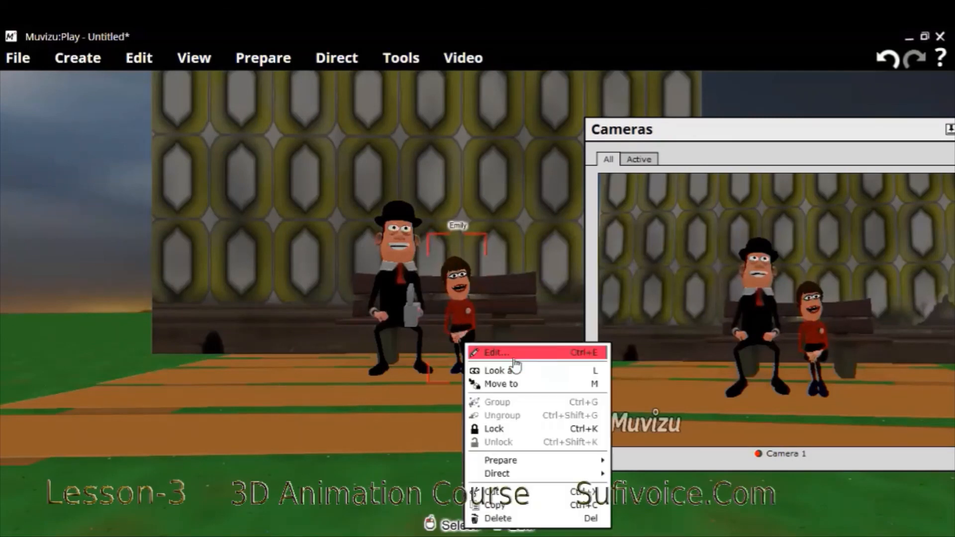
pyautogui.click(130, 143)
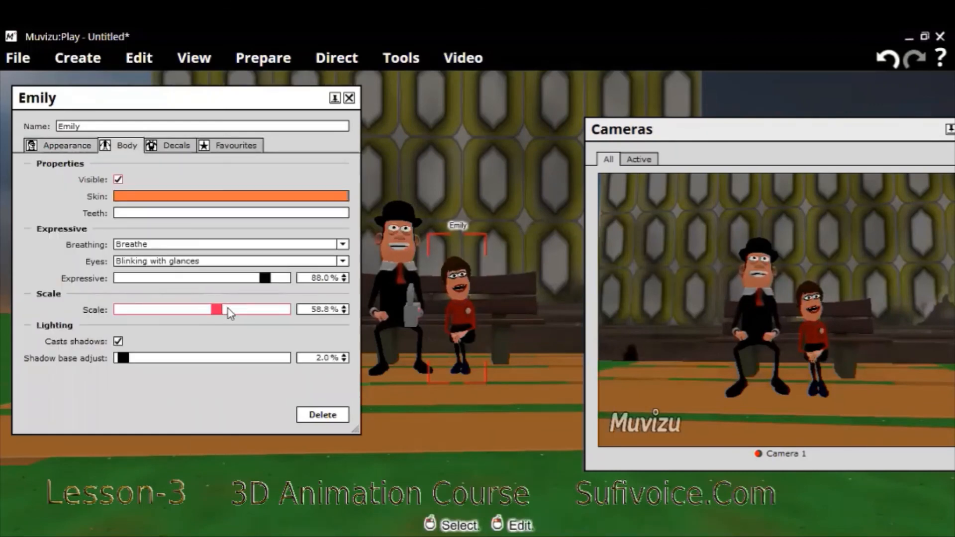
pyautogui.moveTo(230, 313); pyautogui.dragTo(285, 322)
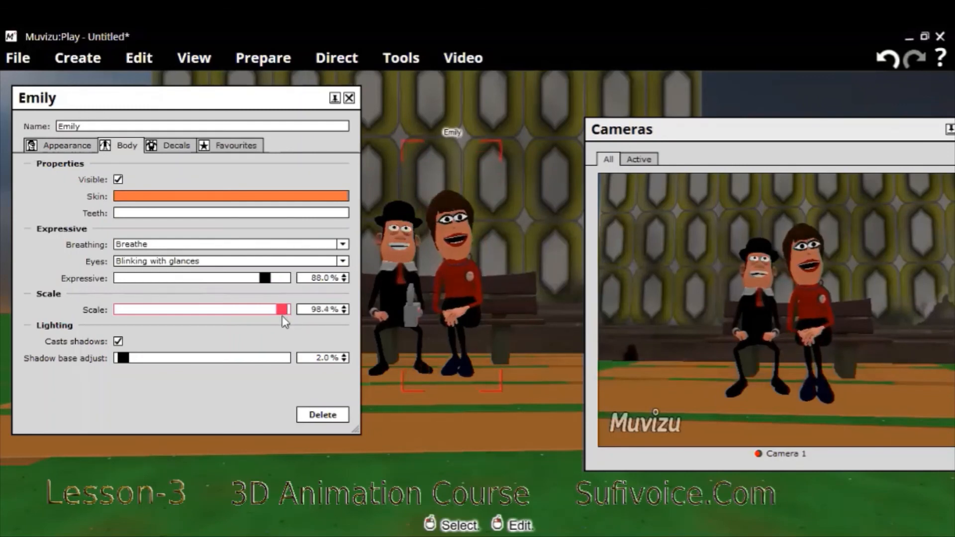
pyautogui.moveTo(286, 318); pyautogui.dragTo(288, 319)
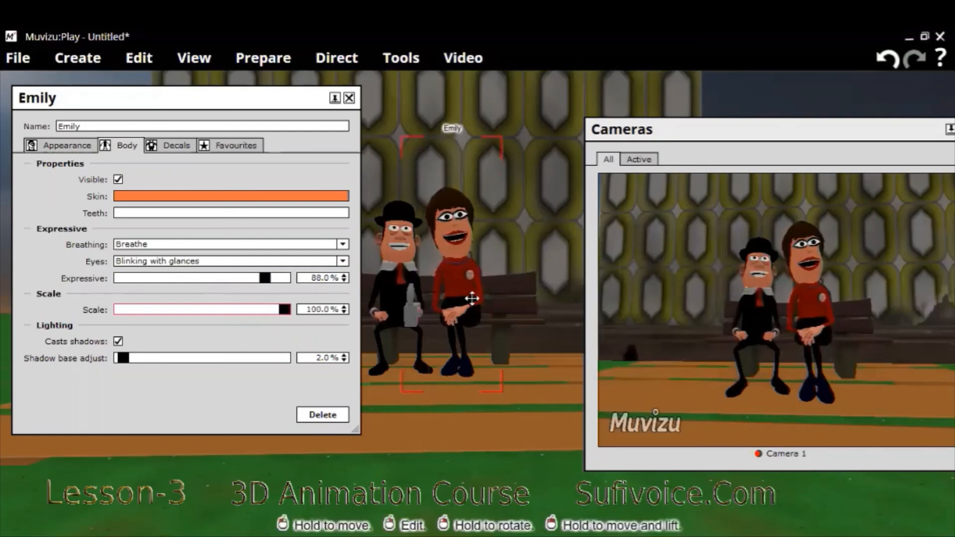
pyautogui.moveTo(472, 298); pyautogui.dragTo(476, 294)
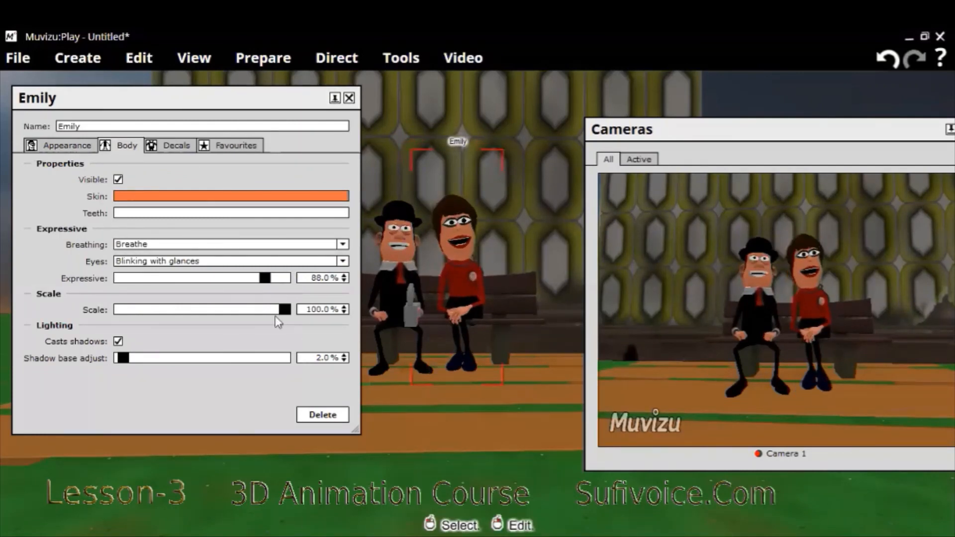
pyautogui.moveTo(285, 309)
pyautogui.mouseDown()
pyautogui.moveTo(273, 329)
pyautogui.moveTo(290, 321)
pyautogui.mouseUp()
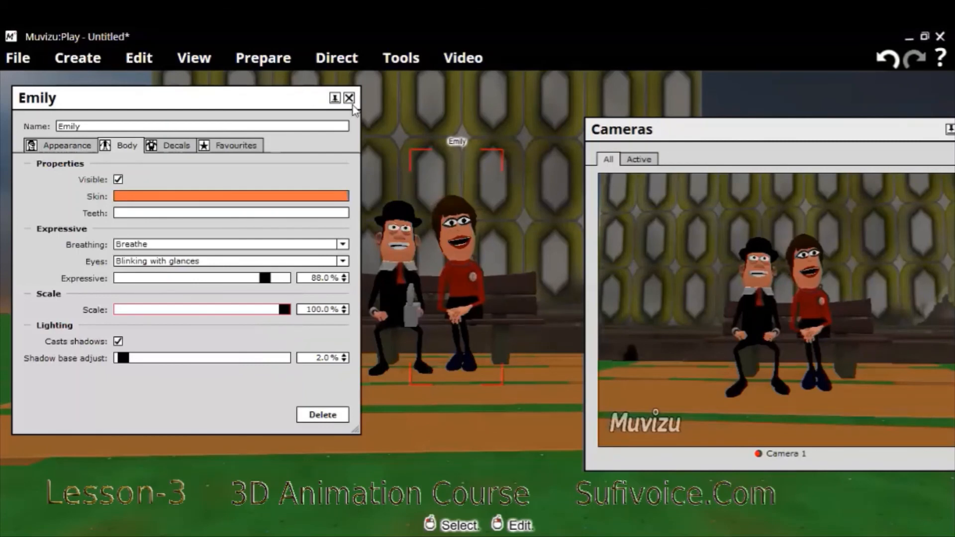
# - Shrink the bench slightly and uniformly on all three axes behind the seated characters
pyautogui.click(515, 299)
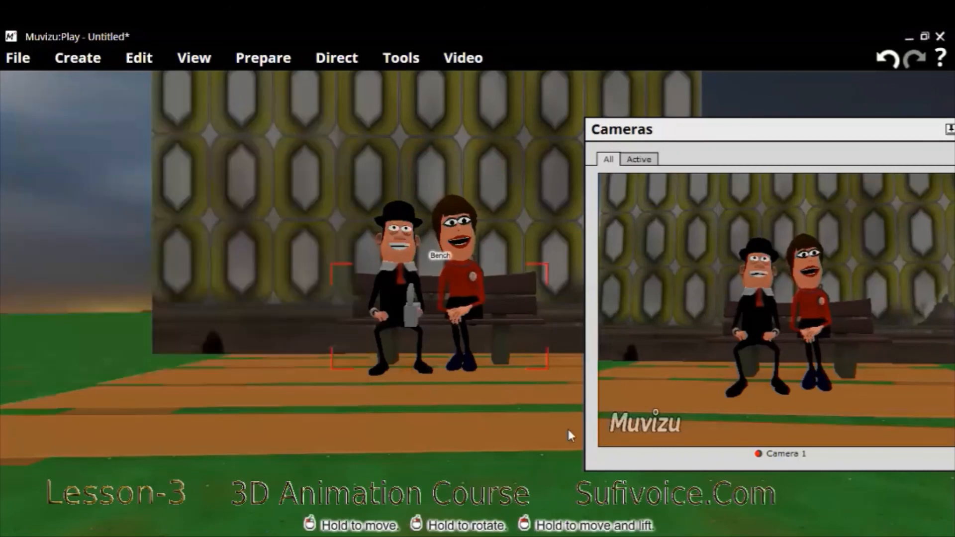
pyautogui.rightClick(553, 451)
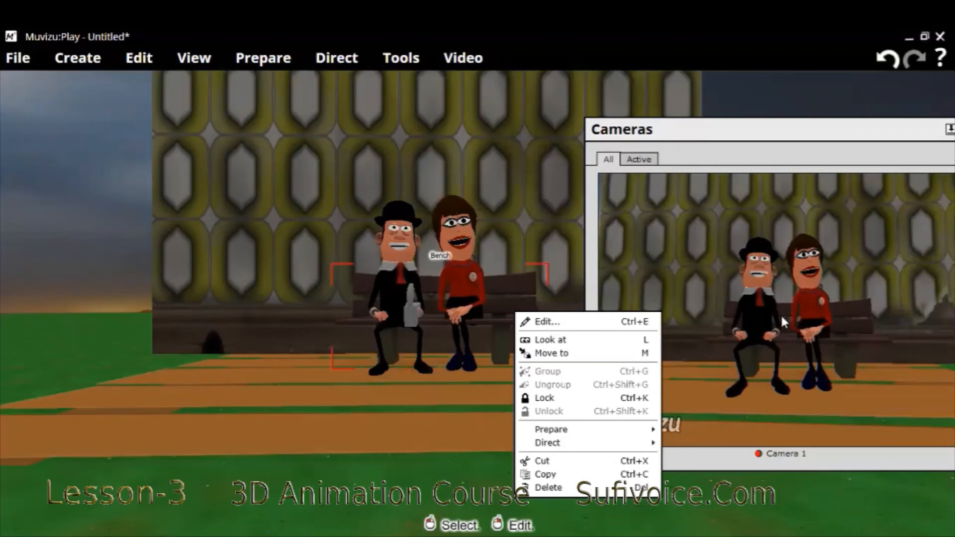
pyautogui.hotkey('ctrl', 'e')
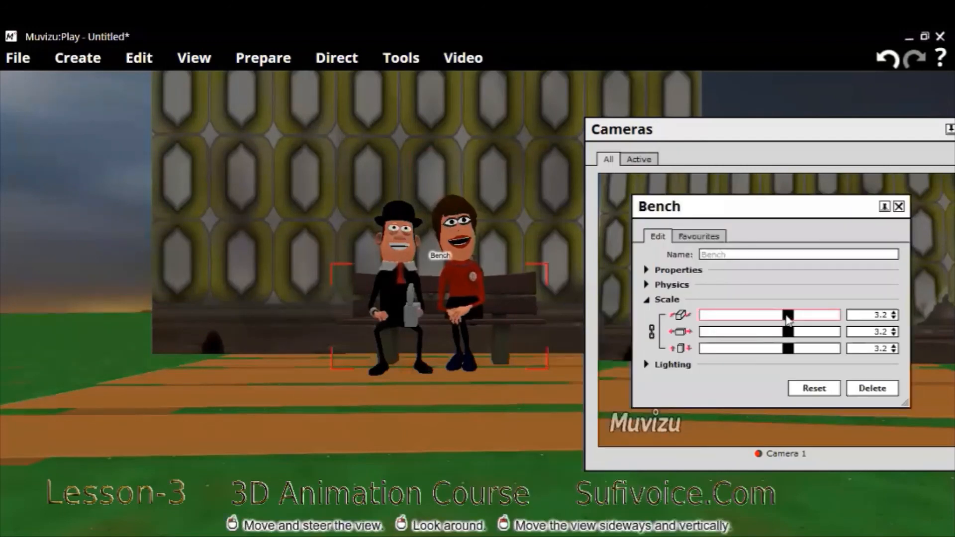
pyautogui.moveTo(787, 317); pyautogui.dragTo(792, 323)
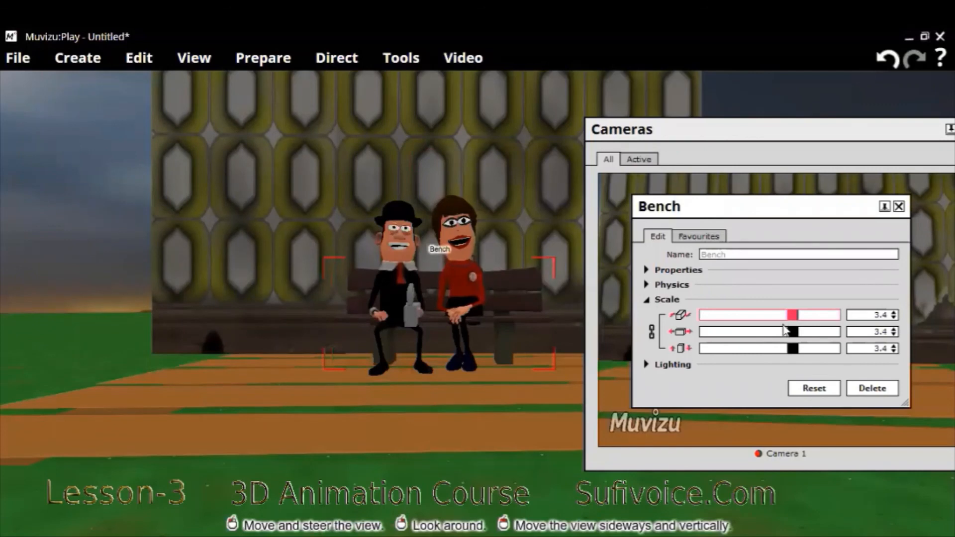
pyautogui.click(782, 331)
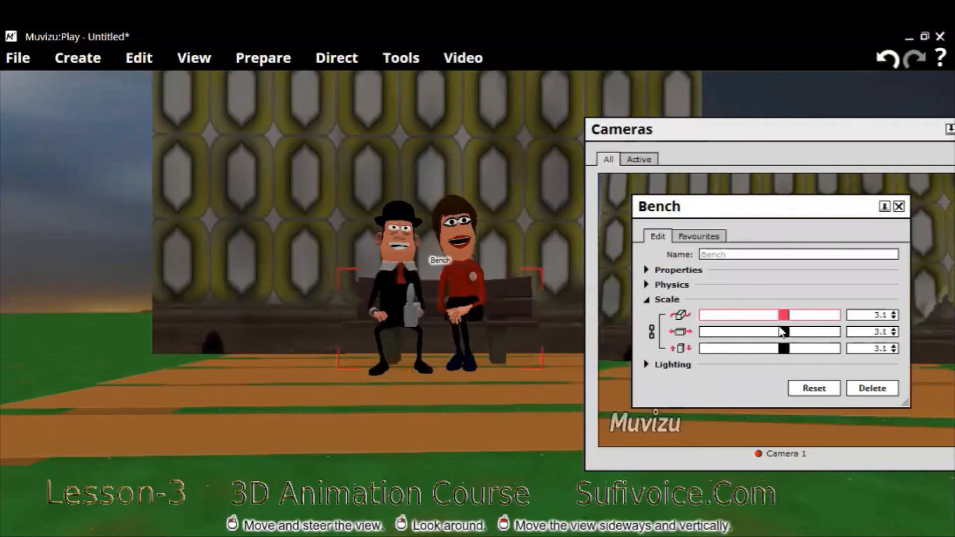
pyautogui.click(896, 207)
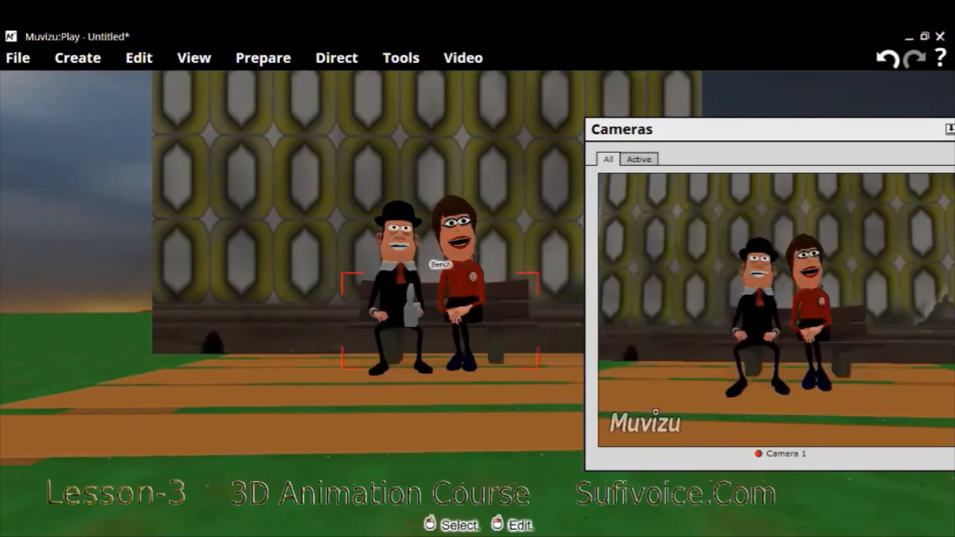
# - Nudge the seated man slightly towards the woman on the resized bench
pyautogui.click(393, 301)
pyautogui.moveTo(392, 297); pyautogui.dragTo(394, 298)
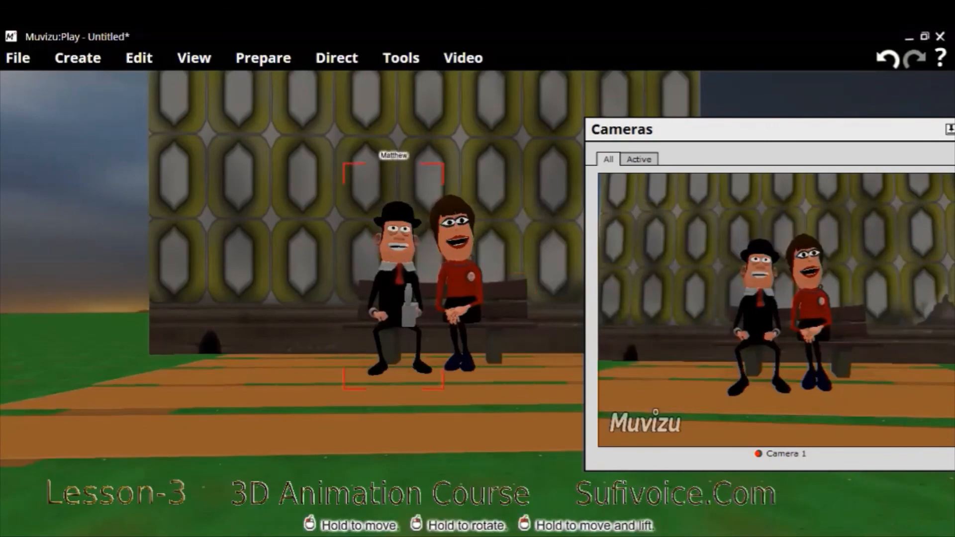